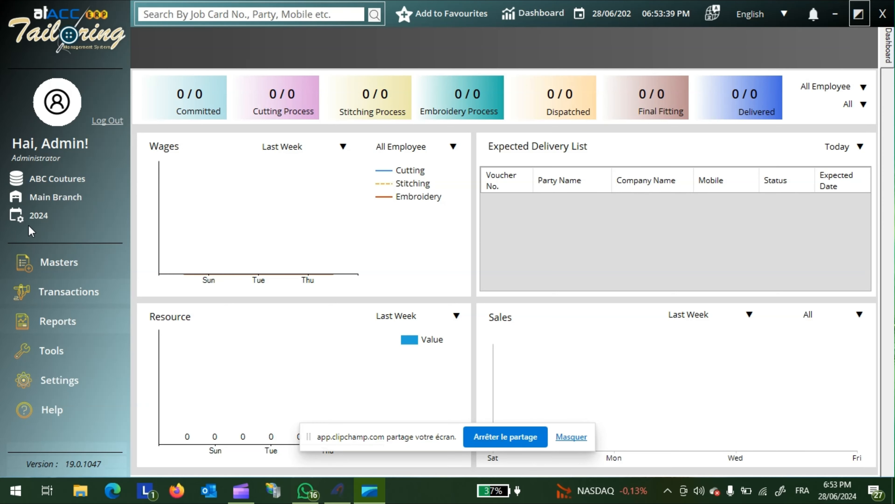
# Step: Open the Party master and review the Mode One Algeria record's shipping, transaction and other details
pyautogui.click(572, 438)
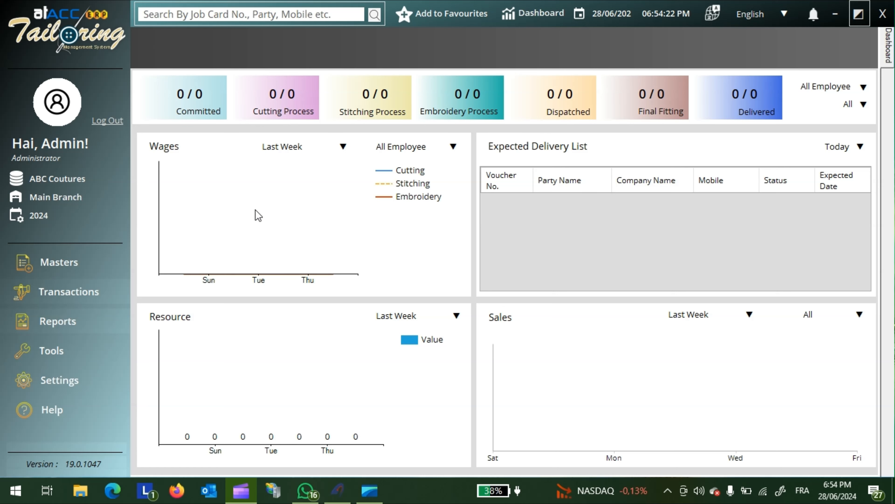
pyautogui.click(84, 266)
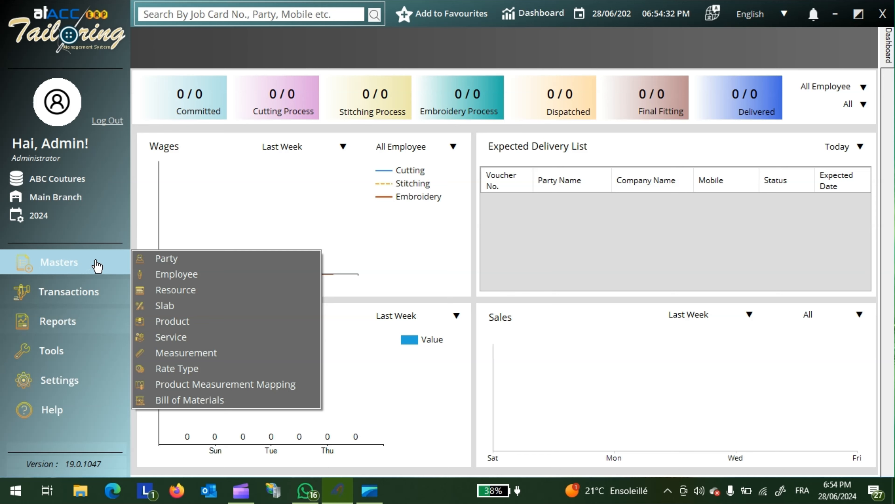
pyautogui.click(163, 258)
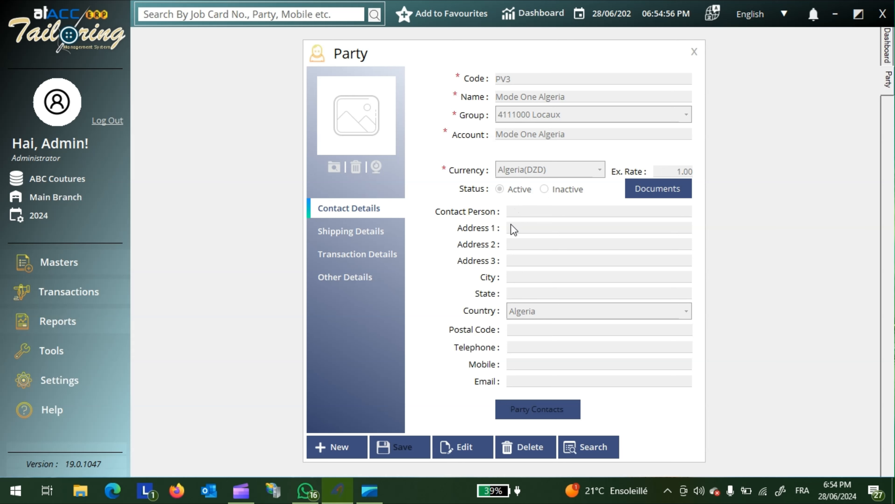
pyautogui.click(365, 233)
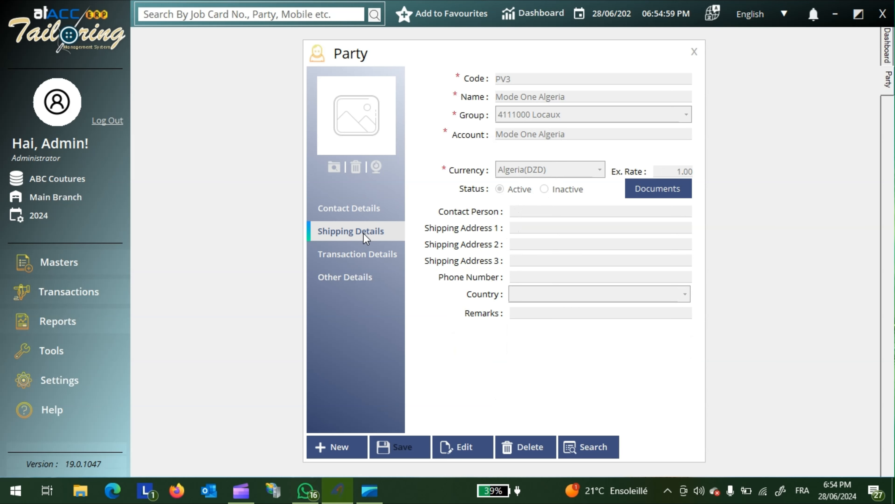
pyautogui.click(349, 254)
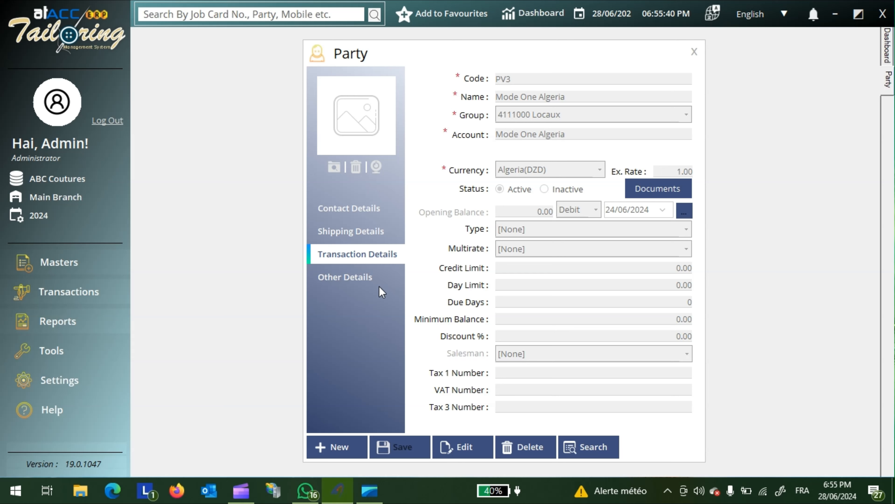
pyautogui.click(379, 286)
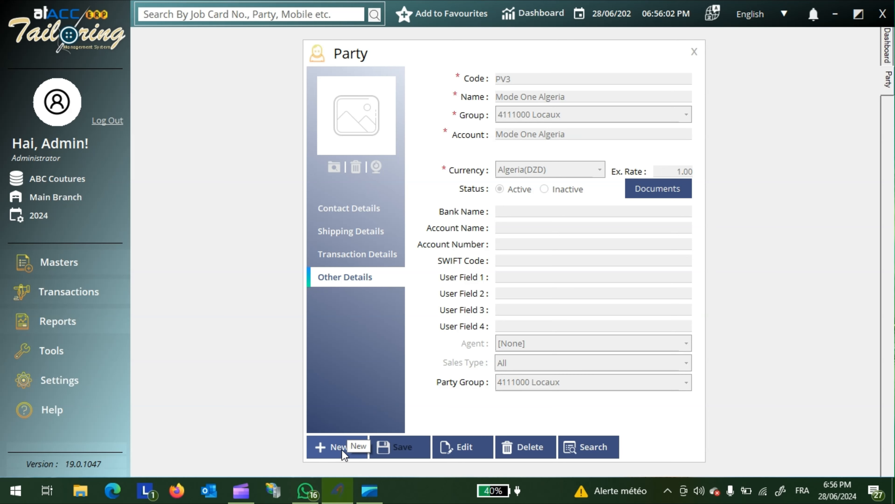
# Step: Display the list of existing parties, close it, and leave the Party master
pyautogui.click(582, 445)
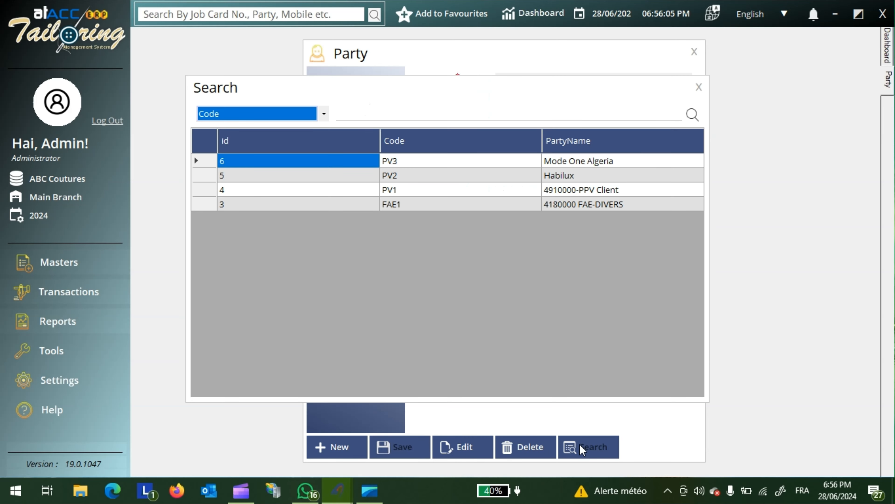
pyautogui.click(706, 90)
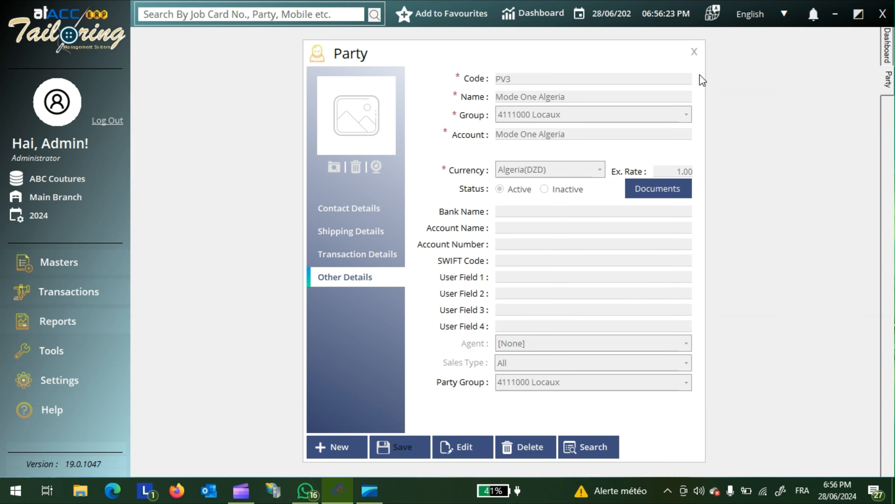
pyautogui.click(694, 52)
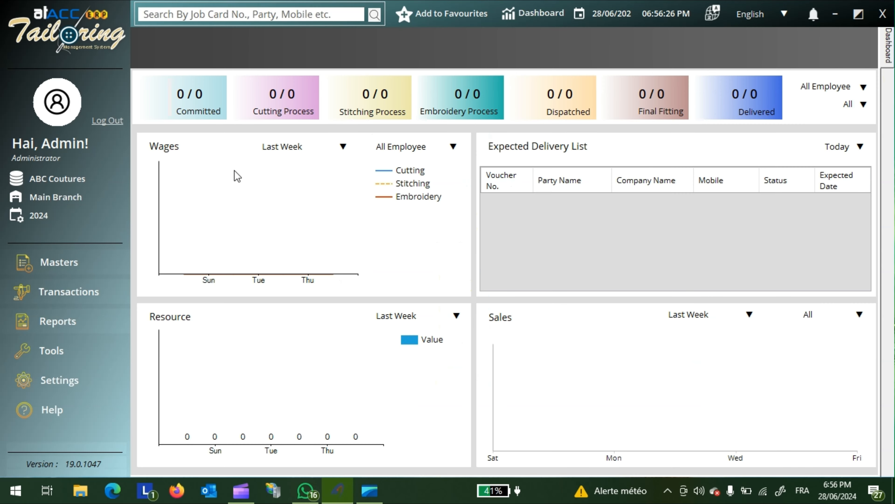
# Step: Open the first listed employee's record from the Employee master, view its other settings, and save the record
pyautogui.click(70, 263)
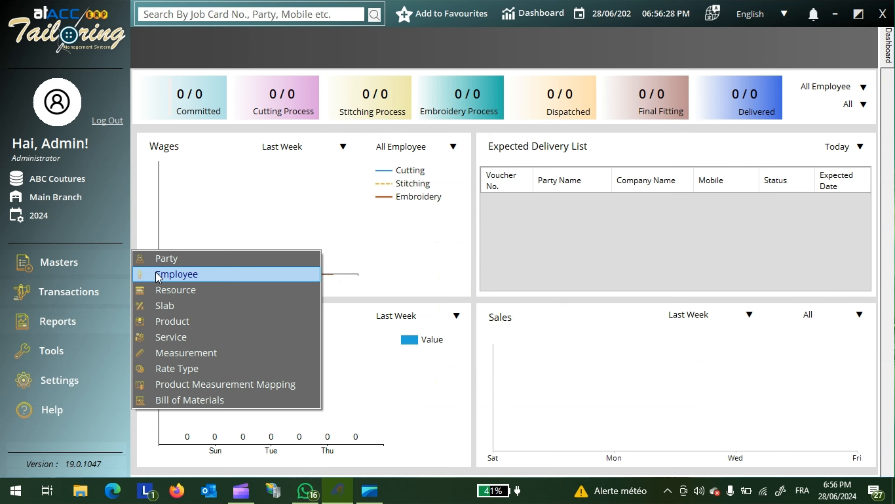
pyautogui.click(166, 275)
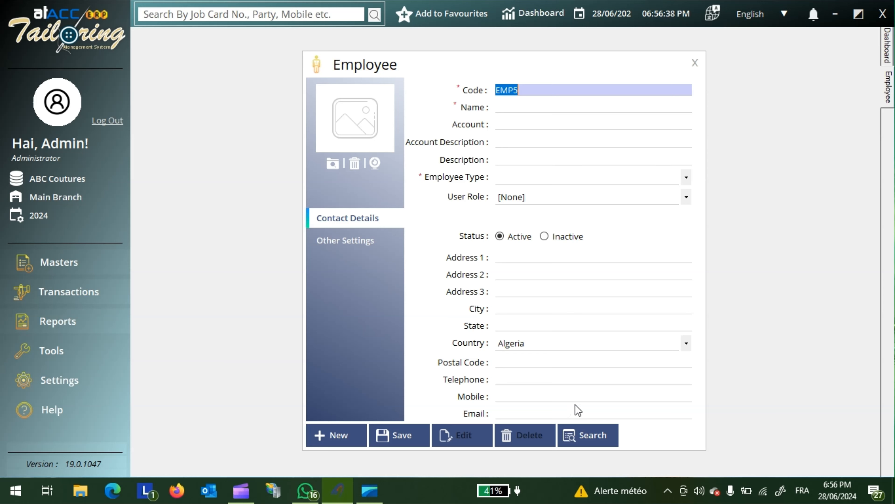
pyautogui.click(586, 434)
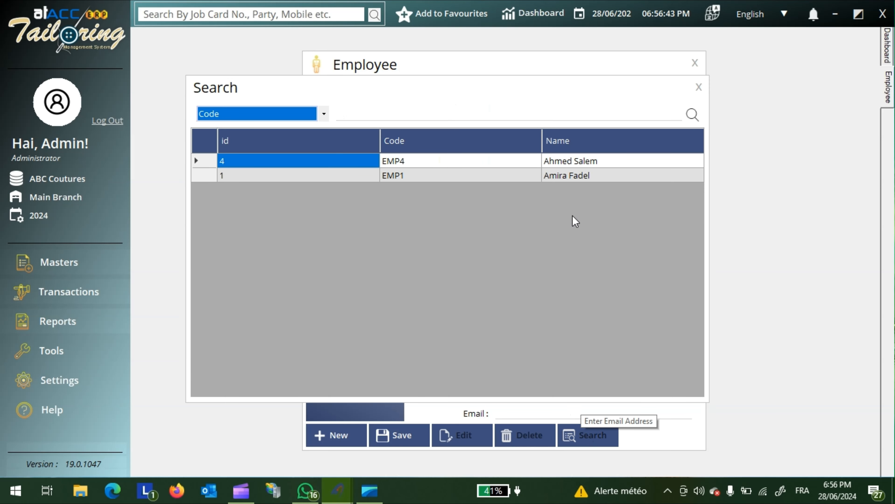
pyautogui.doubleClick(570, 161)
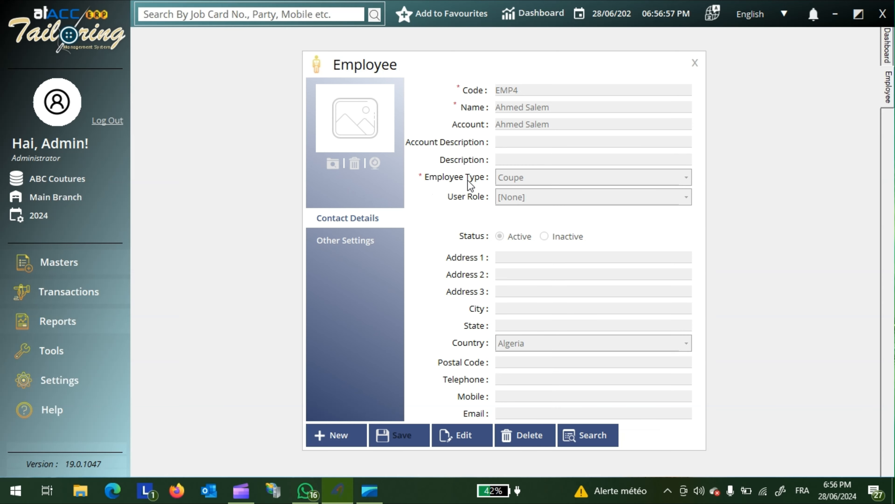
pyautogui.click(368, 240)
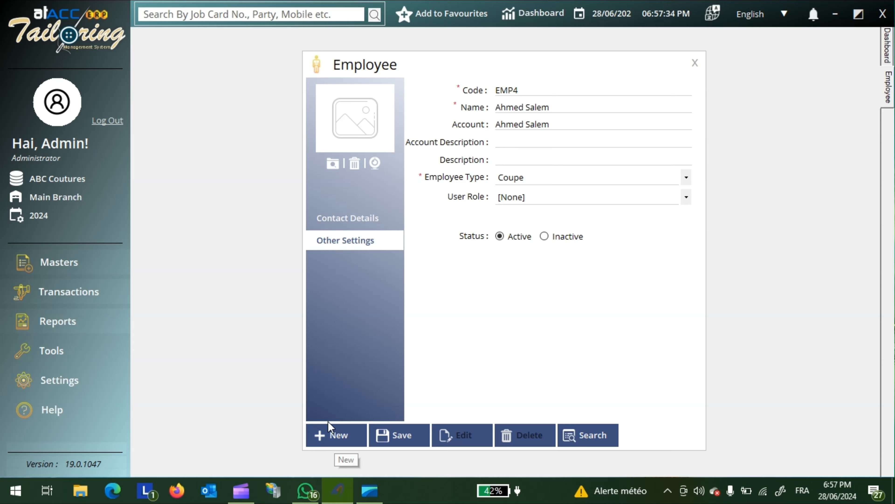
pyautogui.click(404, 434)
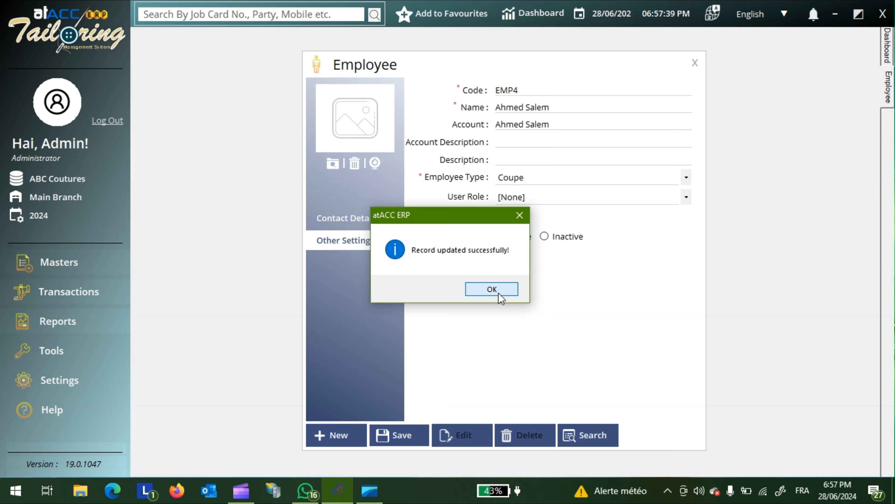
pyautogui.click(498, 290)
# Step: Display the employee search list, set its search criterion to Name, and close it
pyautogui.click(593, 435)
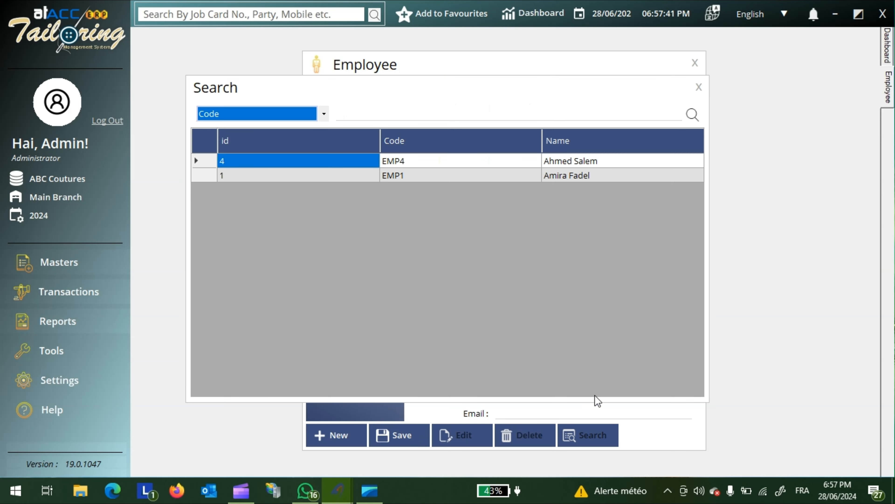
pyautogui.click(445, 115)
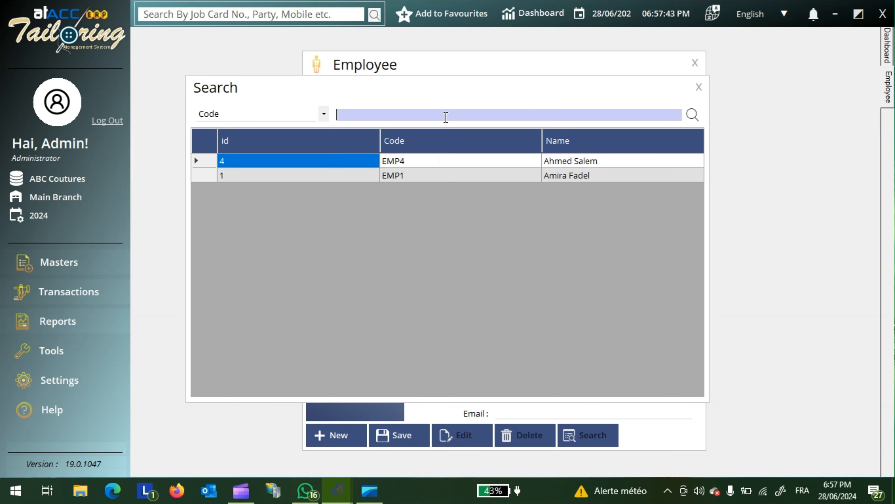
pyautogui.click(324, 110)
pyautogui.click(277, 137)
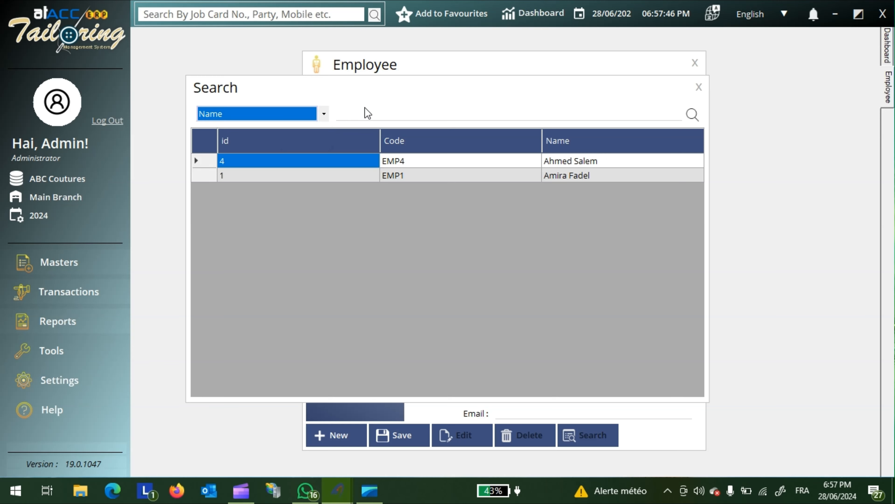
pyautogui.click(698, 87)
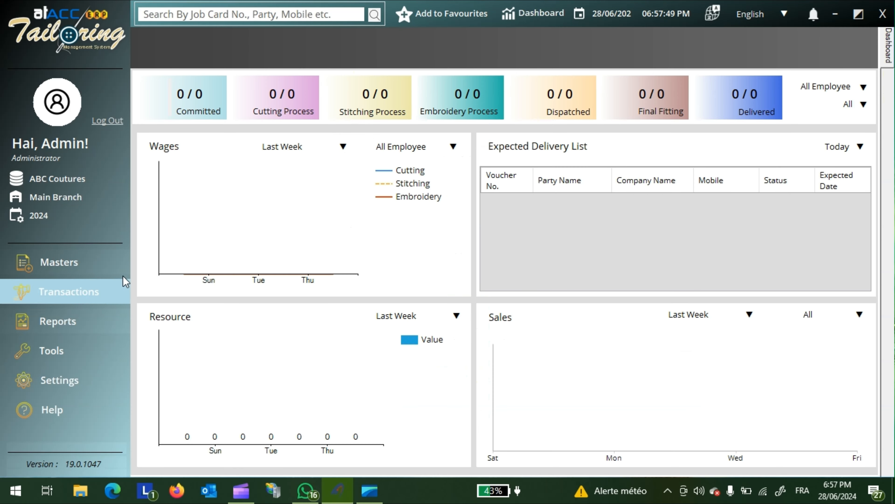
# Step: View the Électricité and Machine à coupe A records in the Resource master, and close it
pyautogui.click(90, 266)
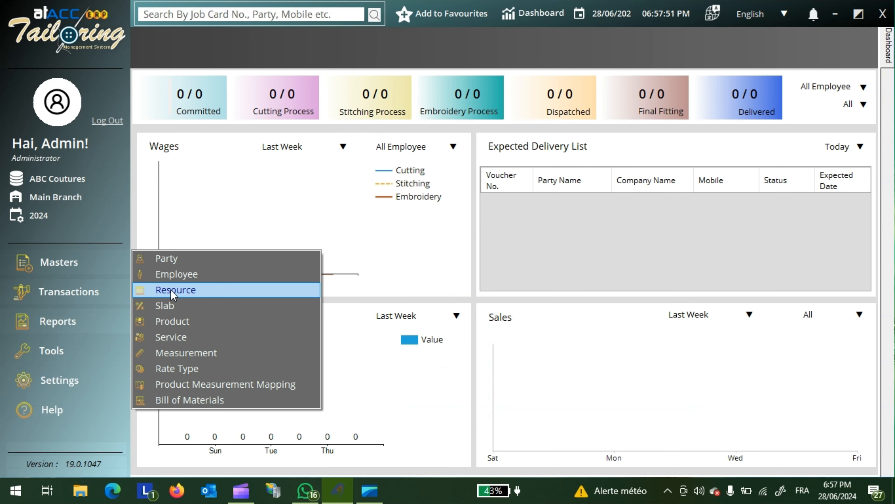
pyautogui.click(170, 290)
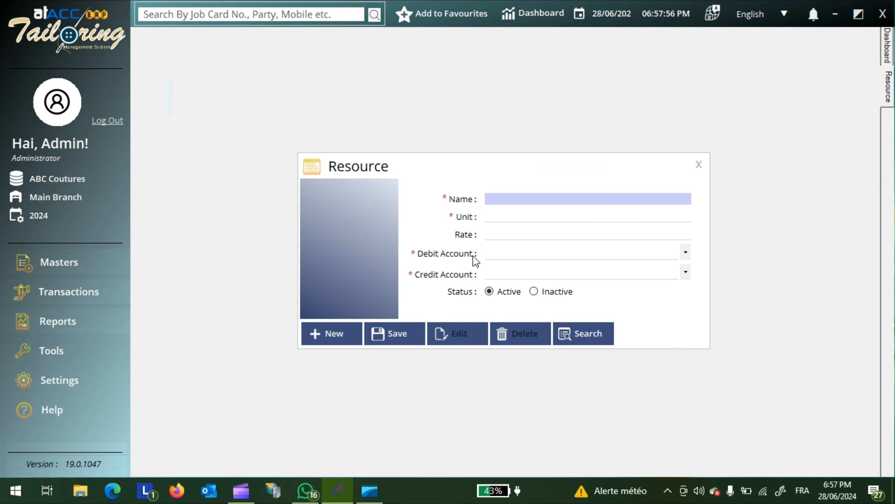
pyautogui.click(571, 335)
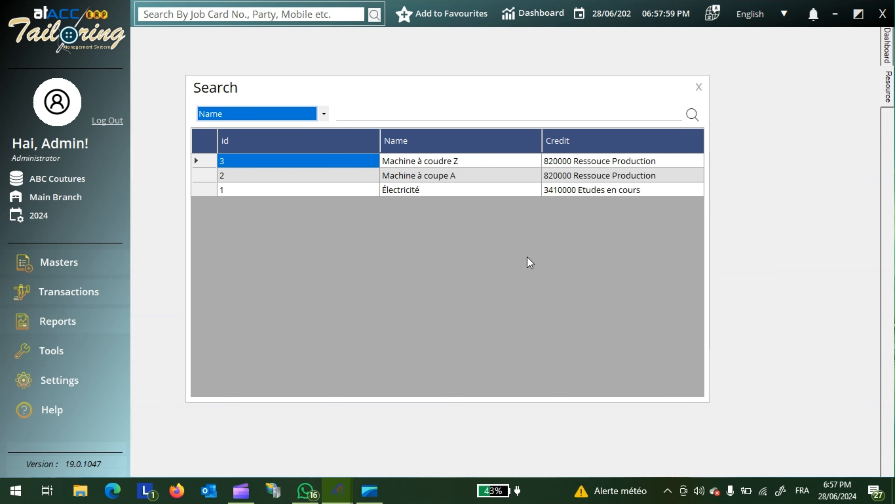
pyautogui.click(443, 194)
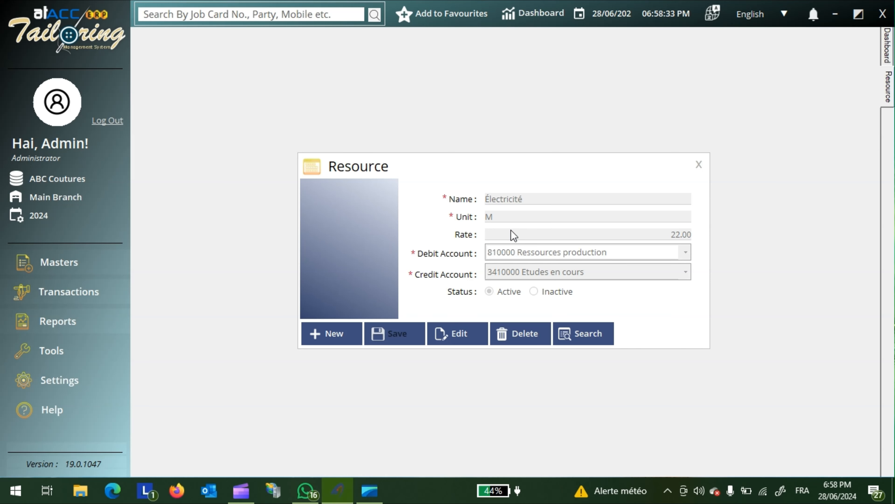
pyautogui.click(565, 338)
pyautogui.doubleClick(451, 176)
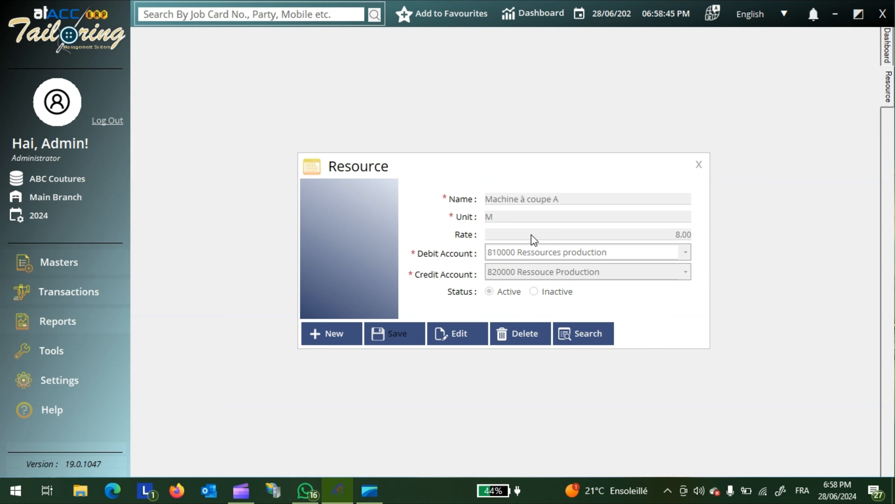
pyautogui.click(696, 169)
# Step: Review the TVA 9% record in the Slab master and close it
pyautogui.click(113, 277)
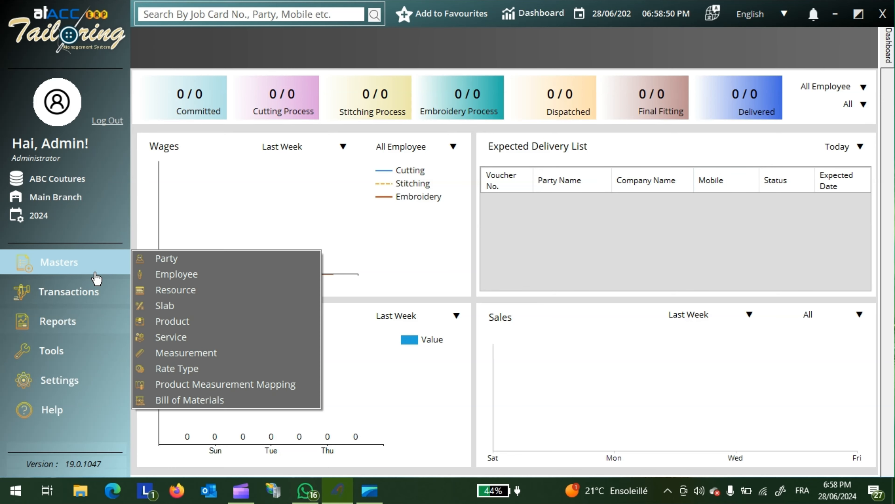
pyautogui.click(188, 304)
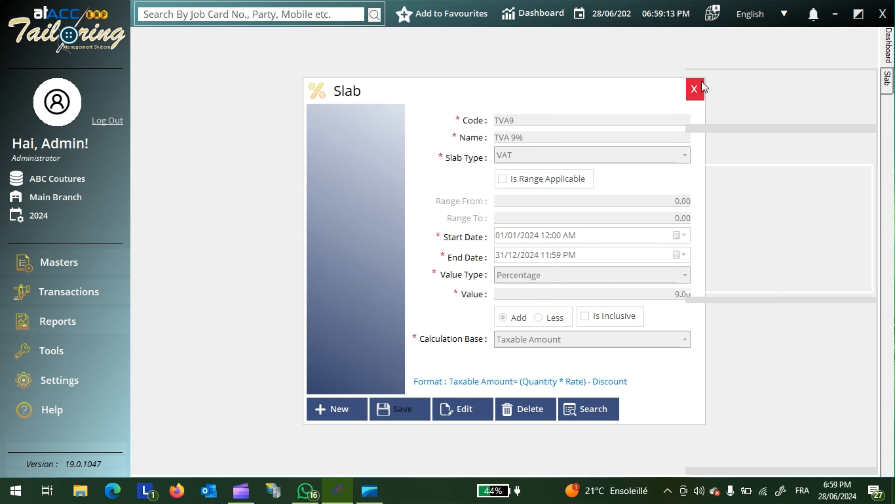
pyautogui.click(694, 89)
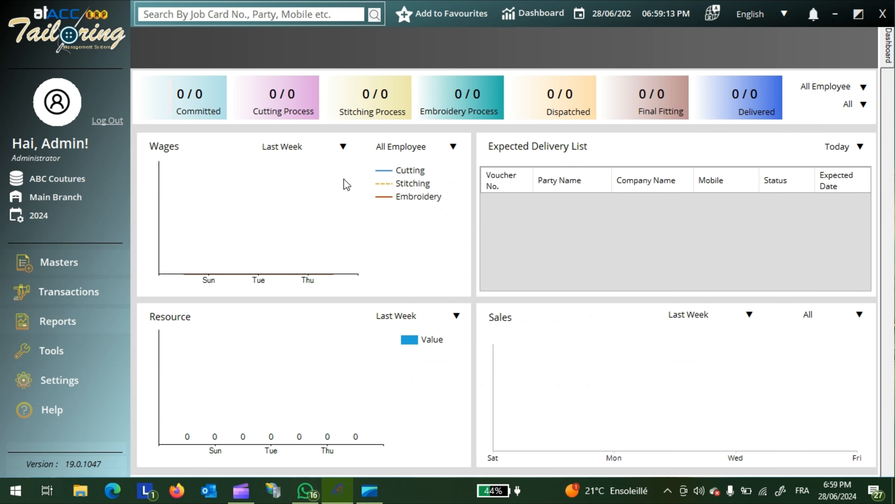
# Step: Open the Product master and expand the Emballage, Matières premières and Produits finis groups in the product tree
pyautogui.click(83, 261)
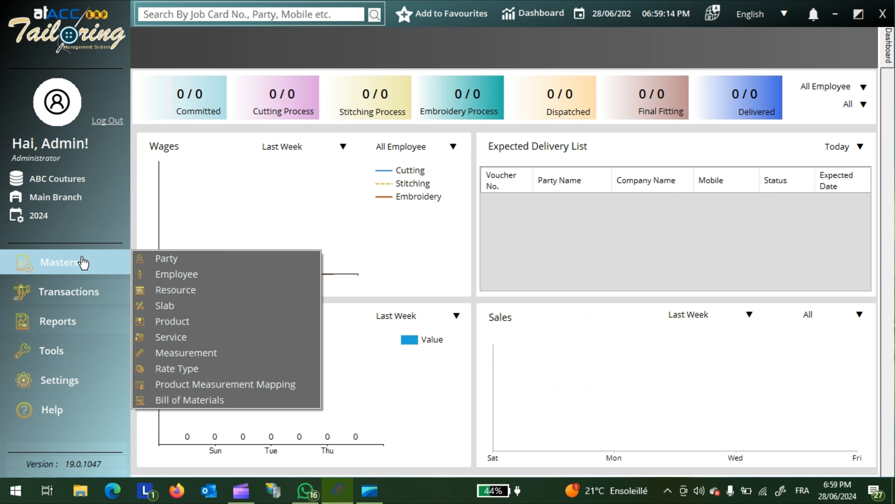
pyautogui.click(187, 321)
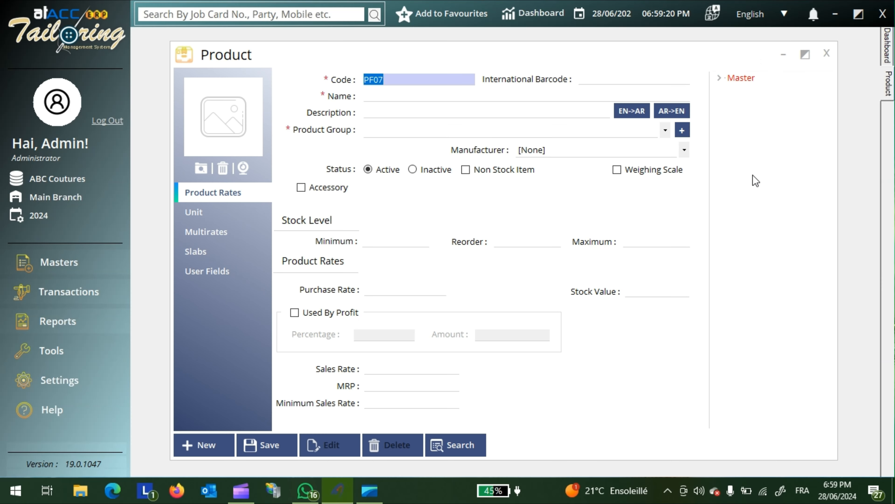
pyautogui.click(720, 79)
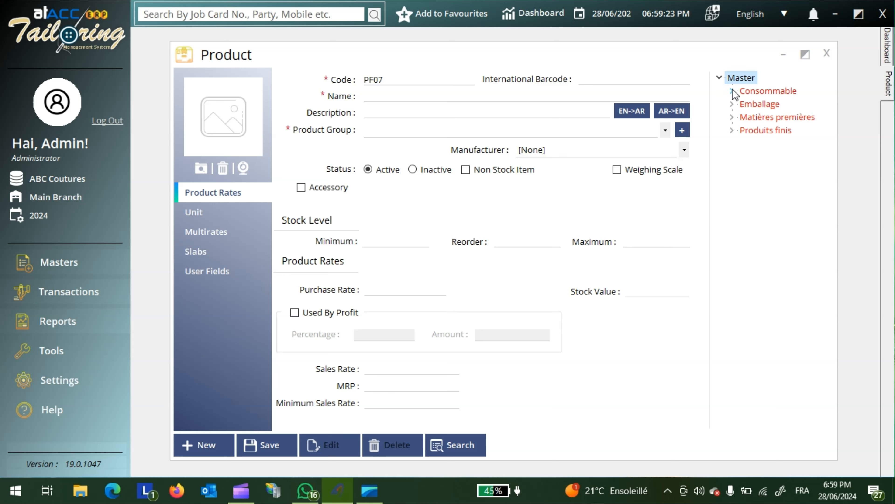
pyautogui.click(732, 104)
pyautogui.click(732, 130)
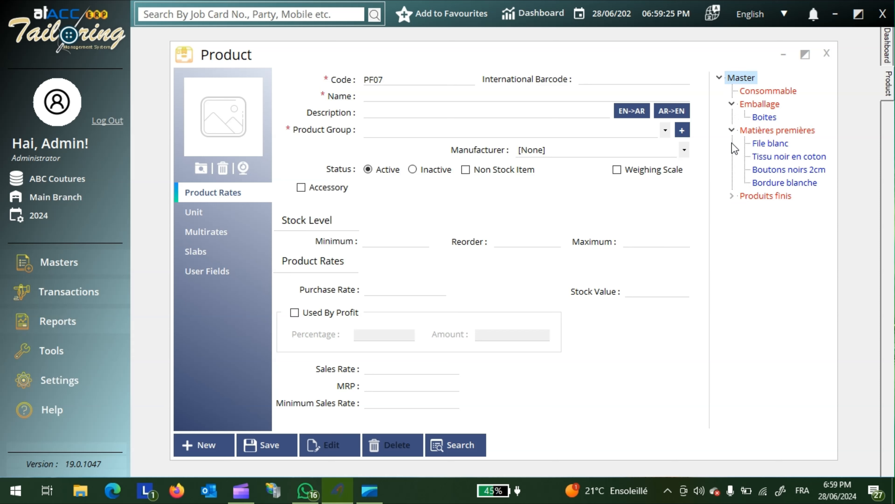
pyautogui.click(732, 196)
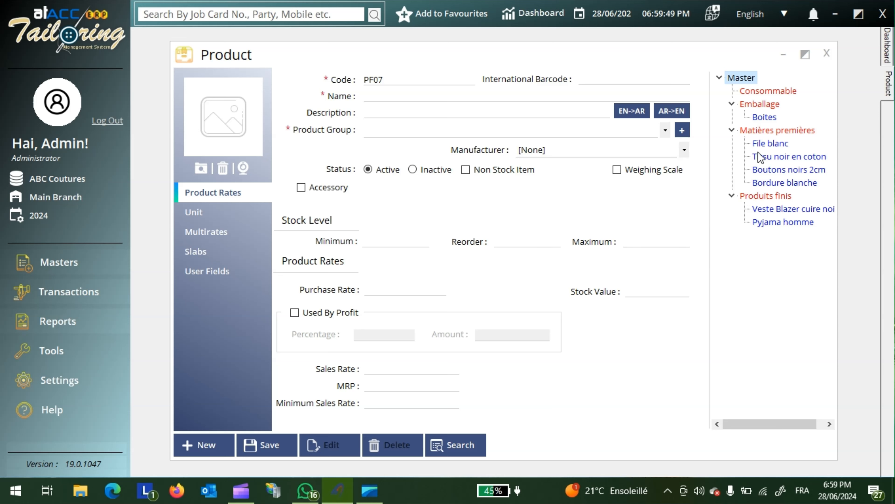
# Step: View the Veste Blazer cuire noire product with its unit details, and open the File blanc raw material record
pyautogui.click(766, 208)
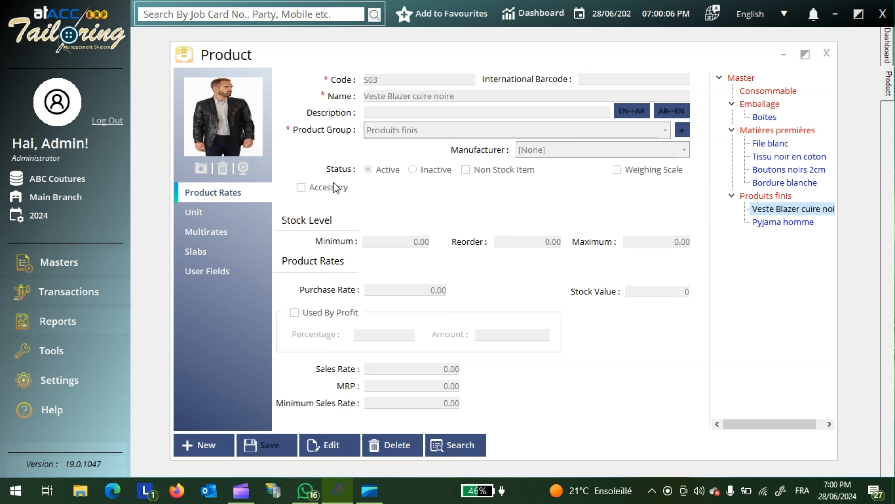
pyautogui.click(219, 215)
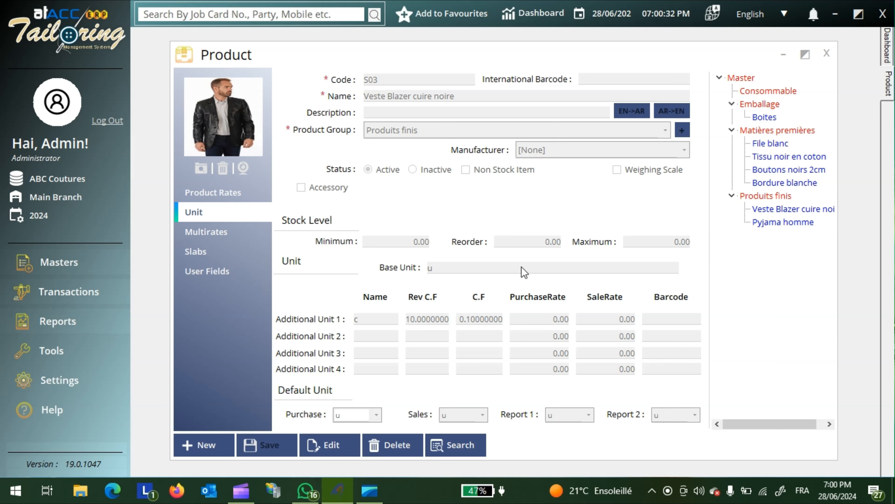
pyautogui.click(773, 144)
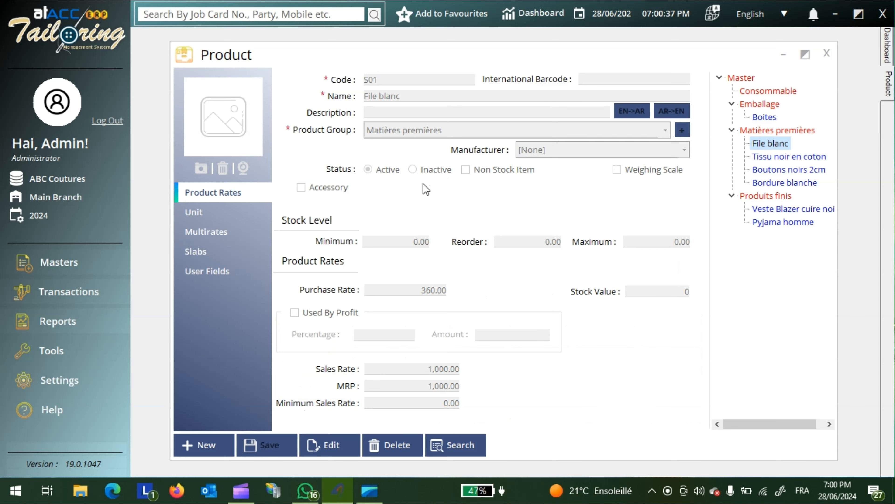
# Step: View the unit details of the File blanc raw material, and return to its product rates
pyautogui.click(242, 225)
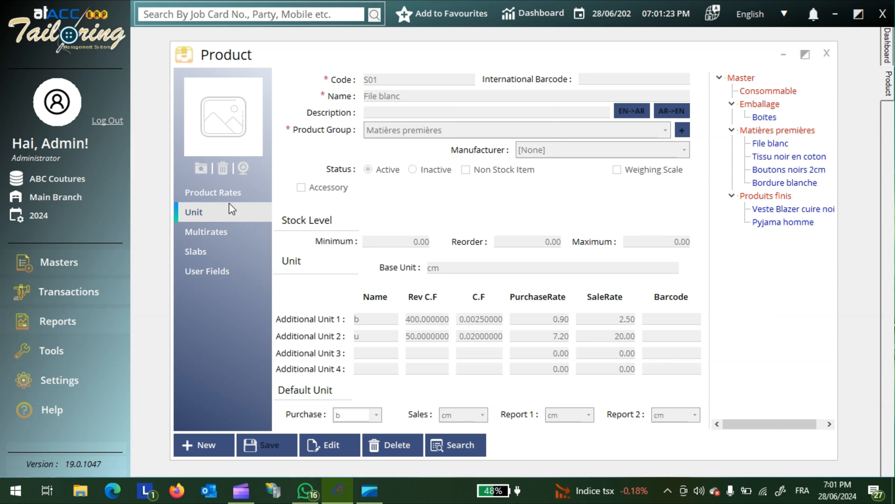
pyautogui.click(763, 144)
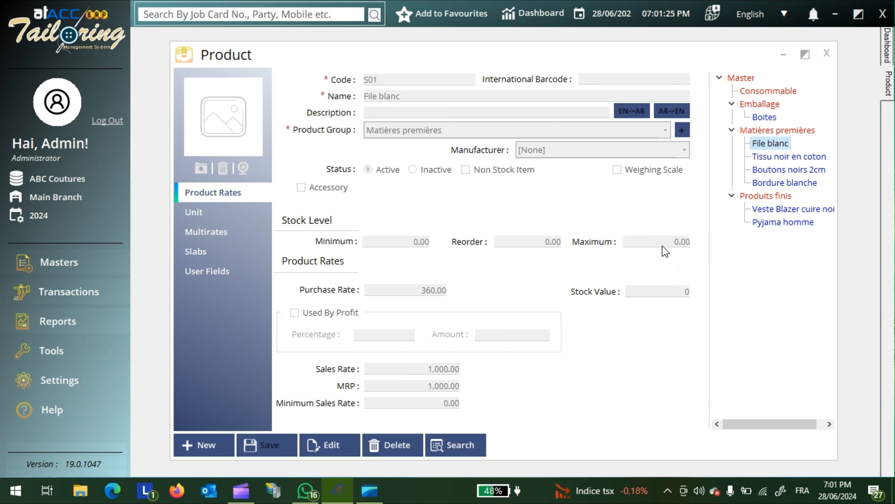
# Step: Search the products by product name for "ti" and "bo", and close the search
pyautogui.click(462, 450)
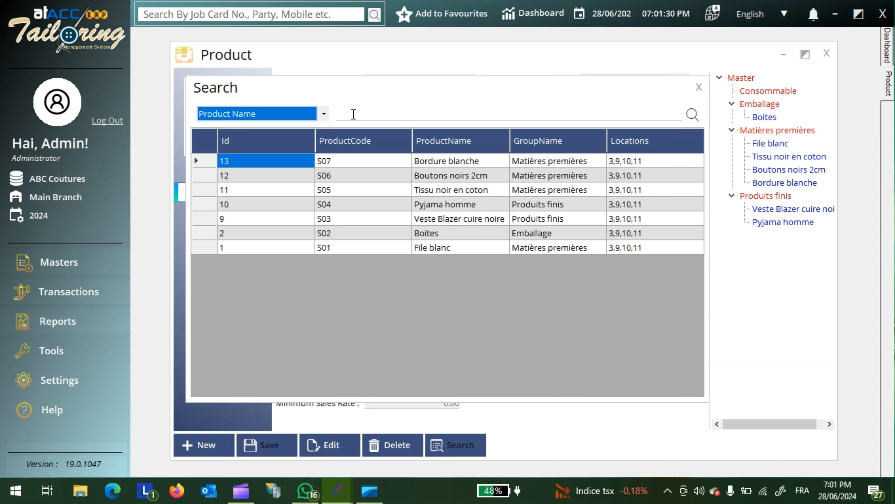
pyautogui.click(354, 114)
pyautogui.write('ti')
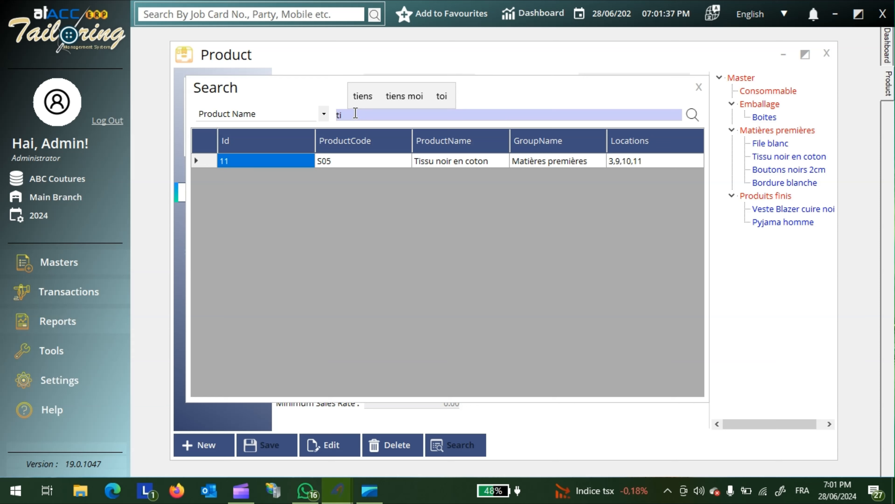
pyautogui.press('BackSpace')
pyautogui.press('BackSpace')
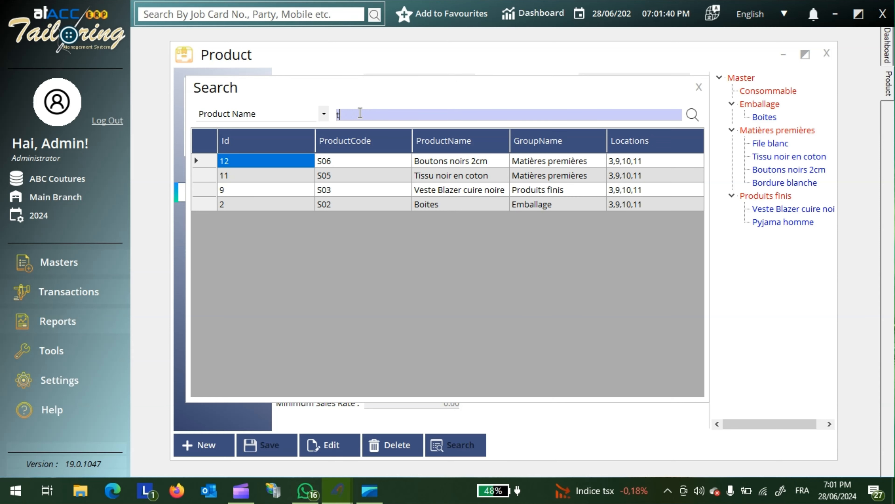
pyautogui.write('b')
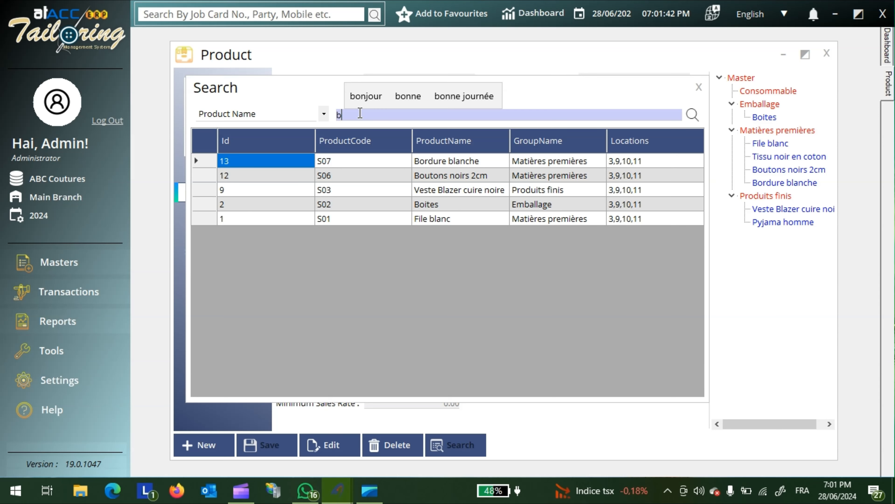
pyautogui.write('o')
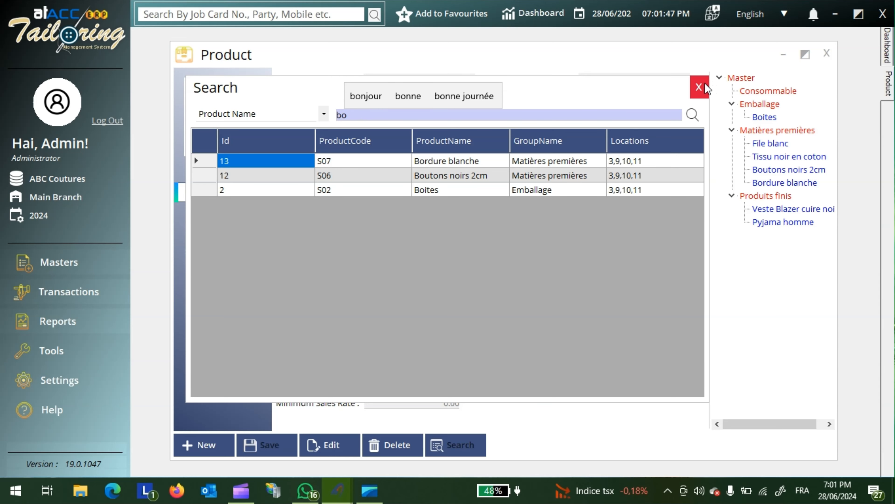
pyautogui.click(699, 87)
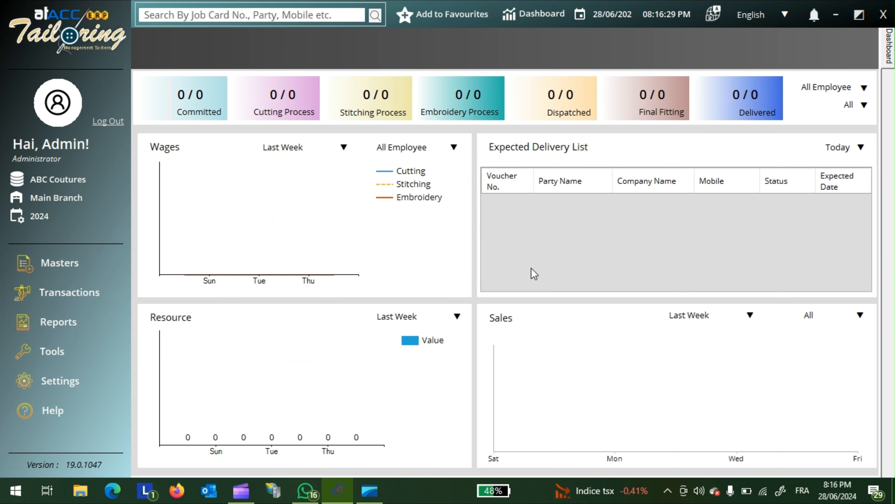
# Step: Open the Service master, view the Service Client and Service vente groups and the Livraison record, and close it
pyautogui.click(81, 270)
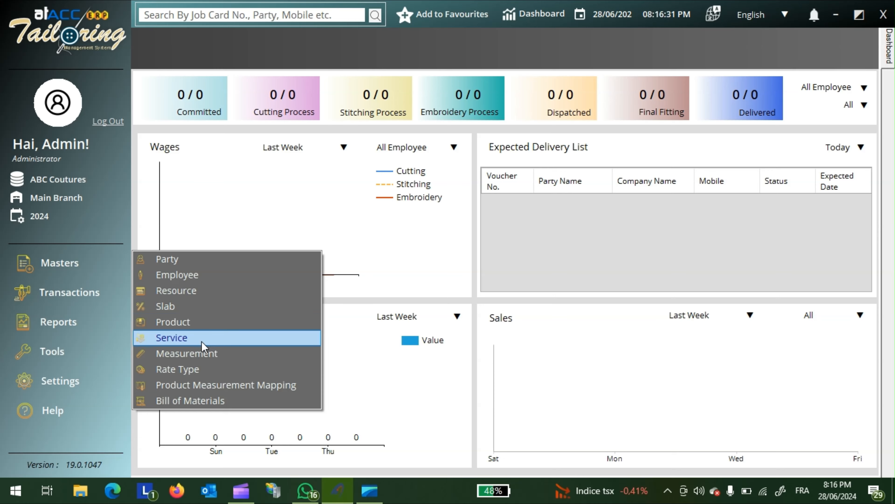
pyautogui.click(201, 340)
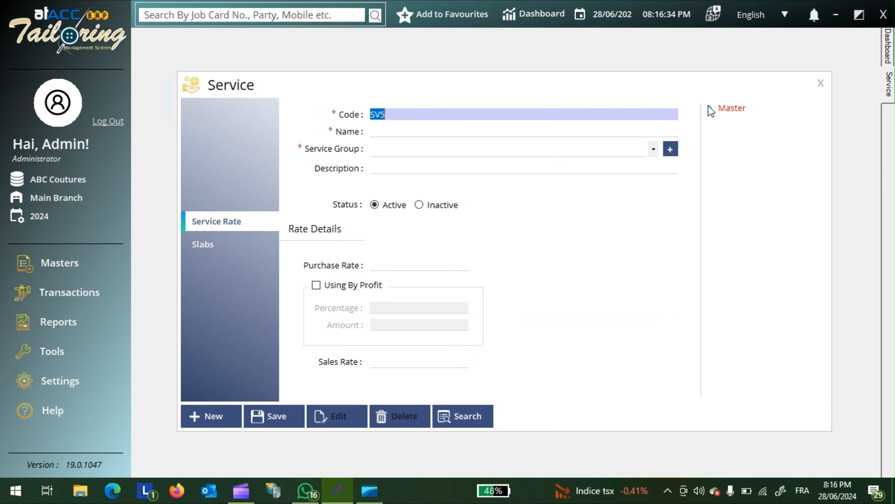
pyautogui.click(711, 109)
pyautogui.click(723, 121)
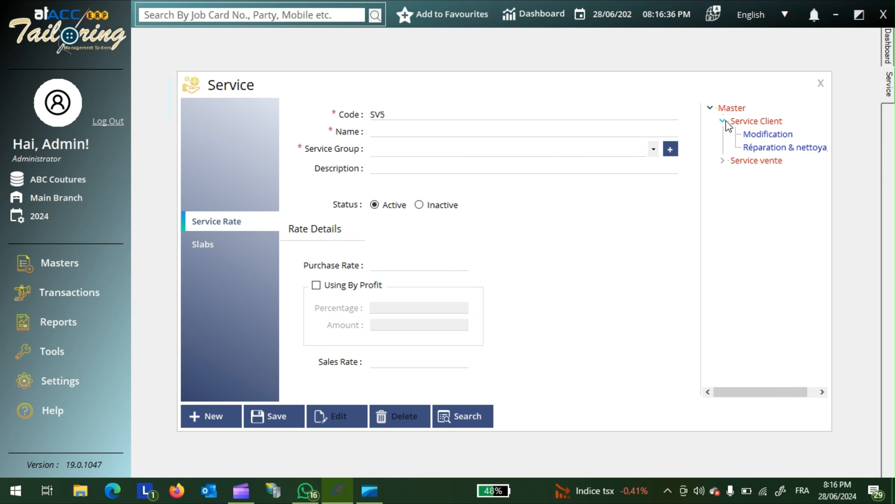
pyautogui.click(722, 161)
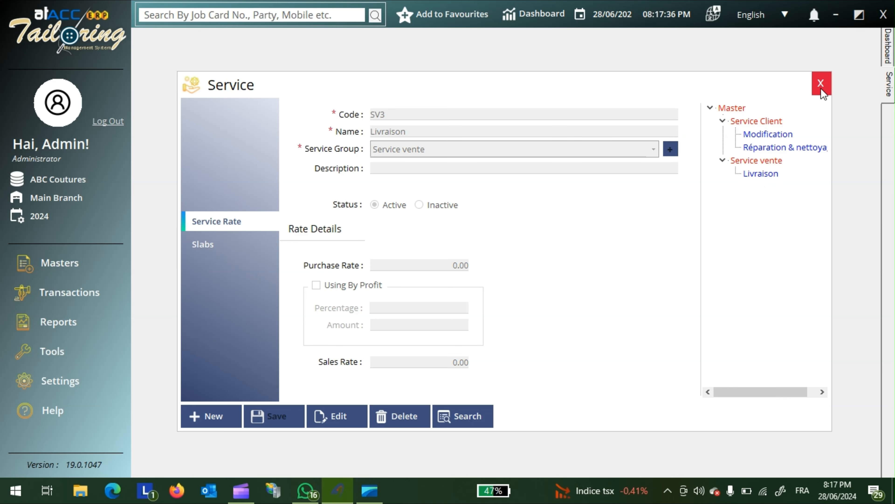
pyautogui.click(821, 83)
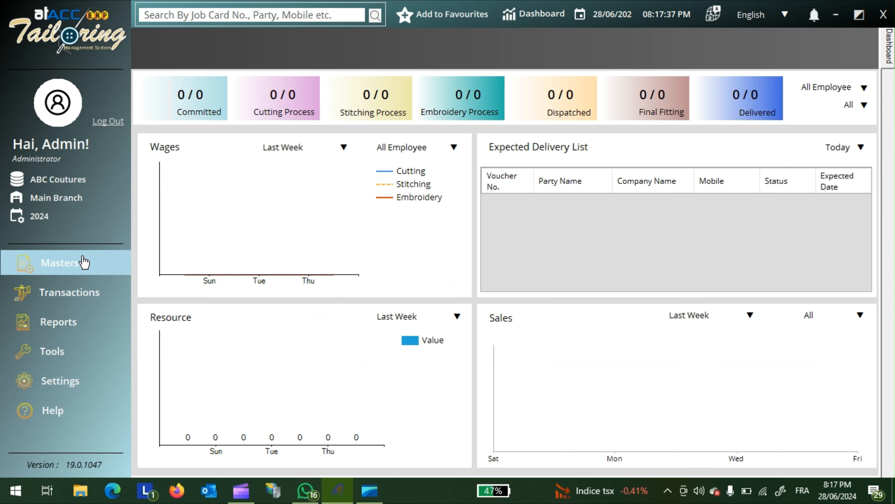
# Step: Open the Measurement master, look up the Longueur du cou record from the list of measurements, and close it
pyautogui.click(60, 263)
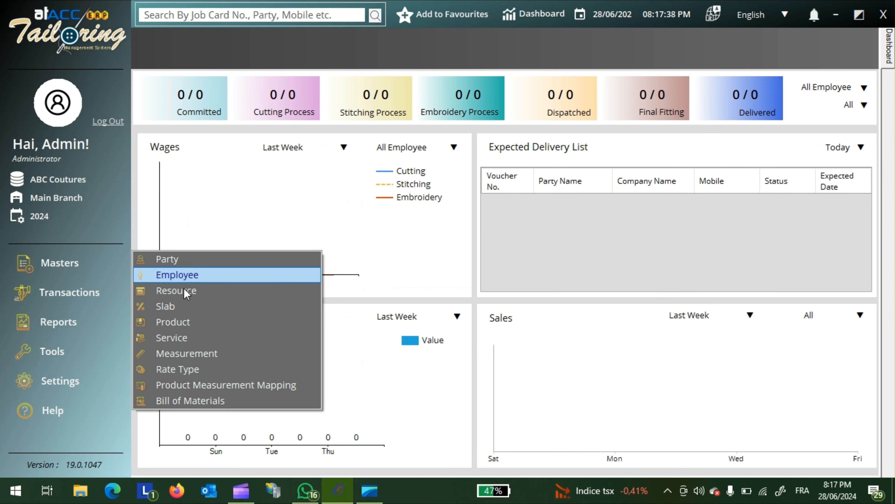
pyautogui.click(204, 354)
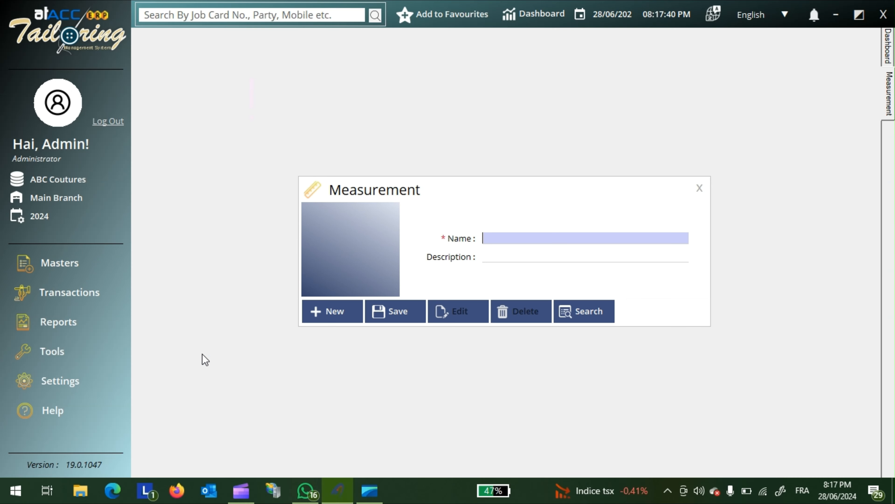
pyautogui.click(582, 312)
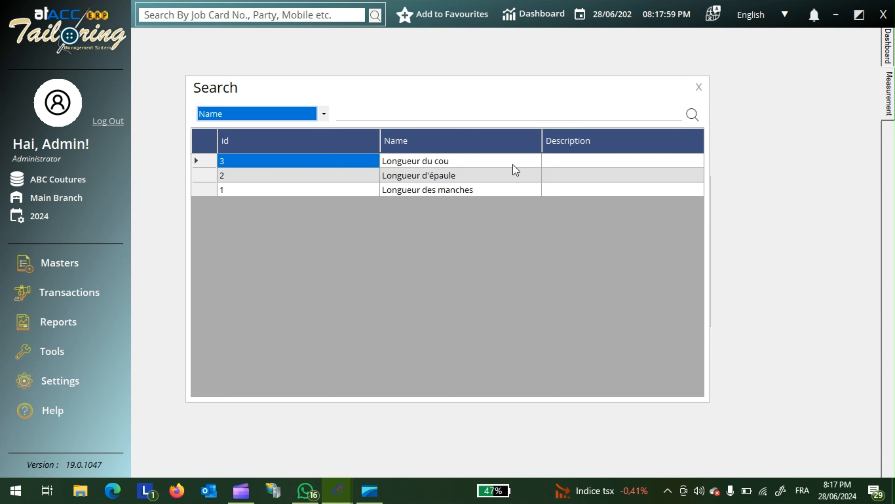
pyautogui.doubleClick(494, 163)
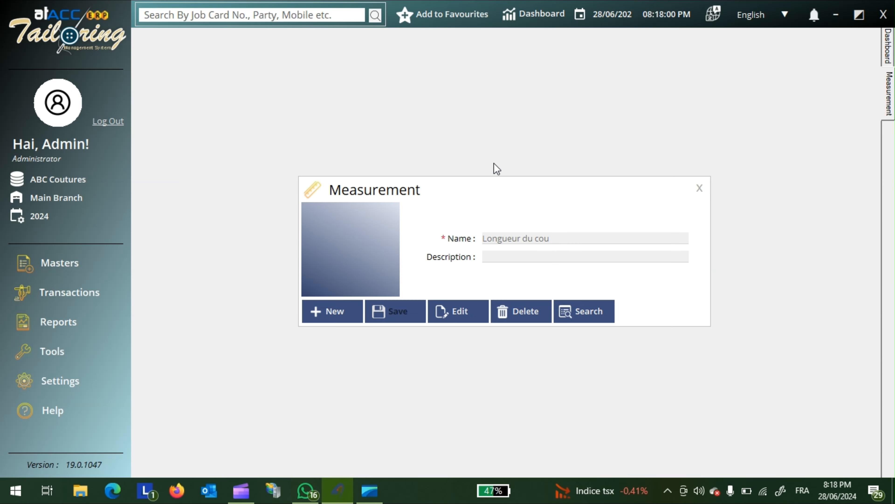
pyautogui.click(333, 310)
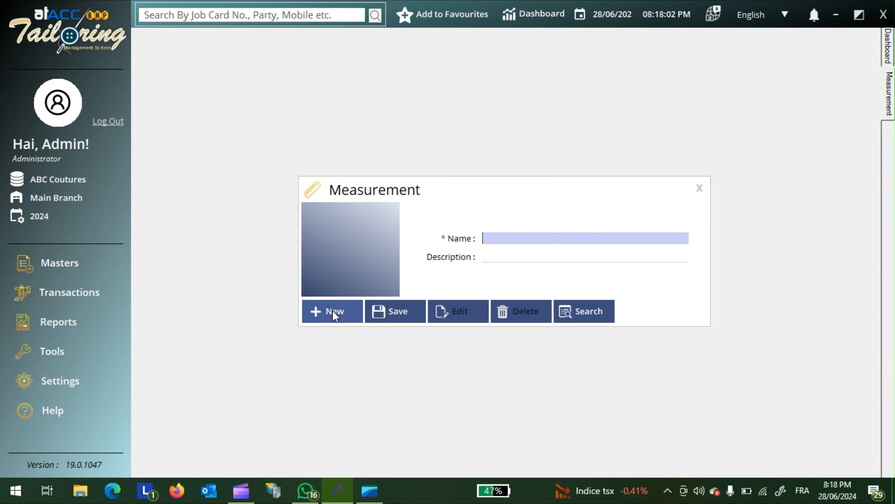
pyautogui.click(562, 313)
pyautogui.doubleClick(440, 160)
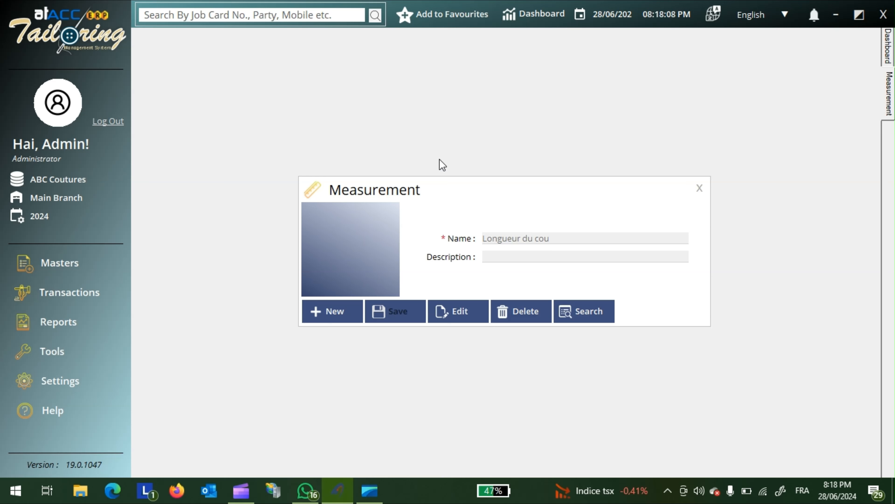
pyautogui.click(694, 188)
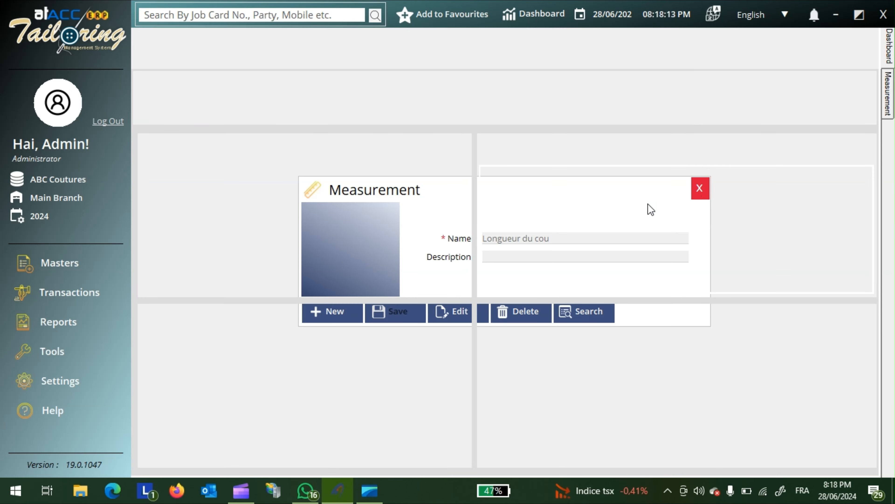
# Step: Open the Rate Type master and view the Couture simple record from the list of rate types
pyautogui.click(97, 277)
pyautogui.click(187, 369)
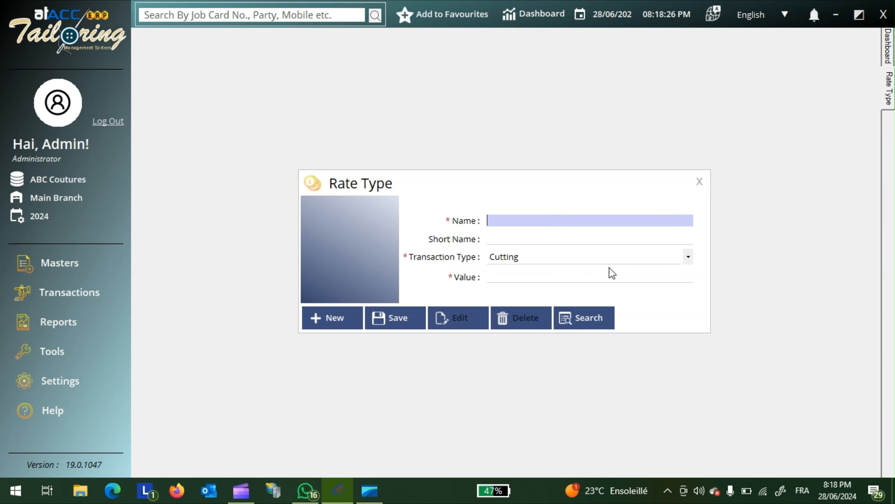
pyautogui.click(584, 312)
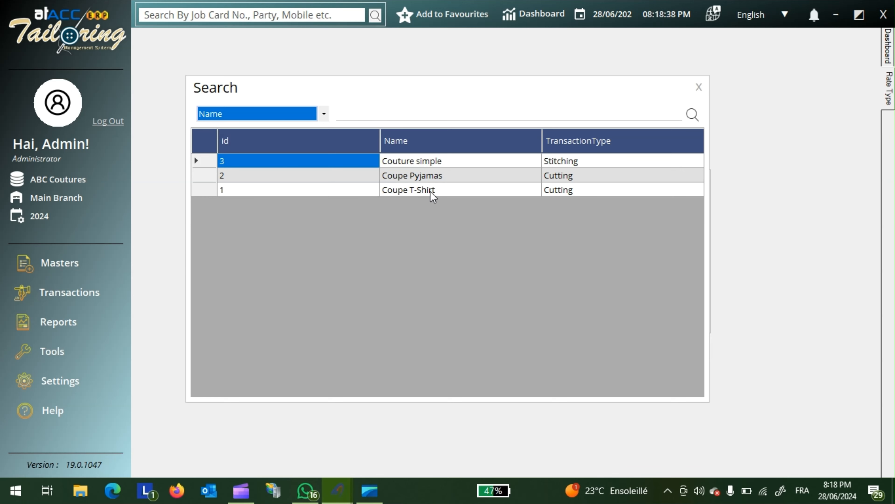
pyautogui.doubleClick(438, 161)
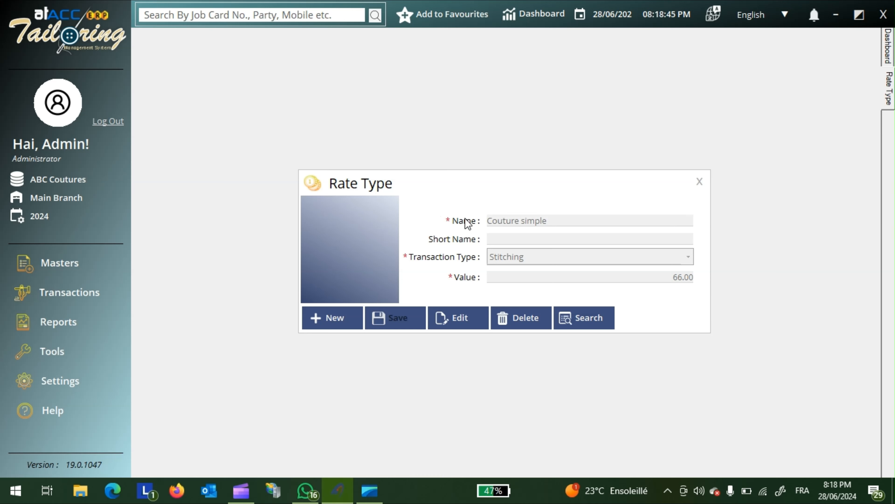
# Step: Start a blank rate type record, view the available transaction types, and close the Rate Type master without saving
pyautogui.click(345, 317)
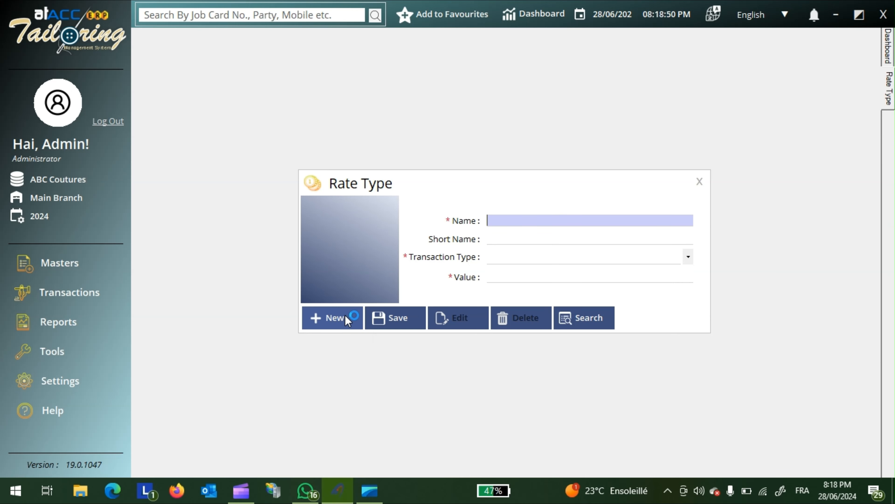
pyautogui.click(684, 261)
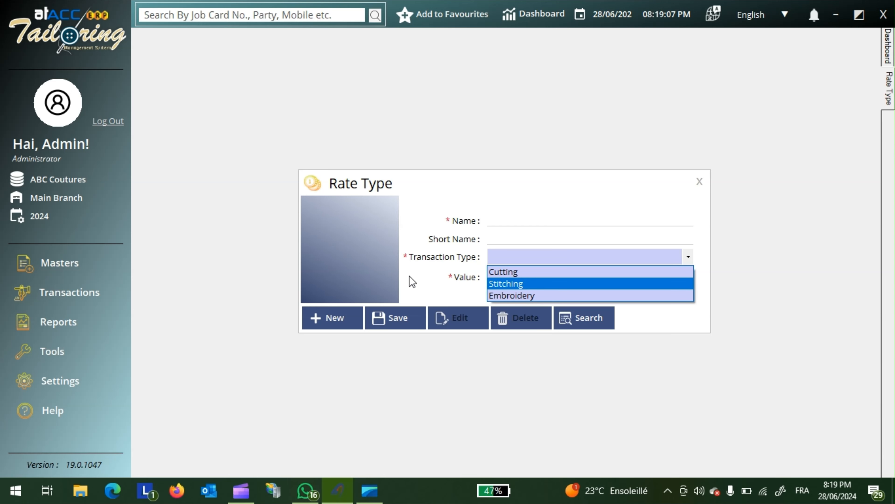
pyautogui.click(698, 186)
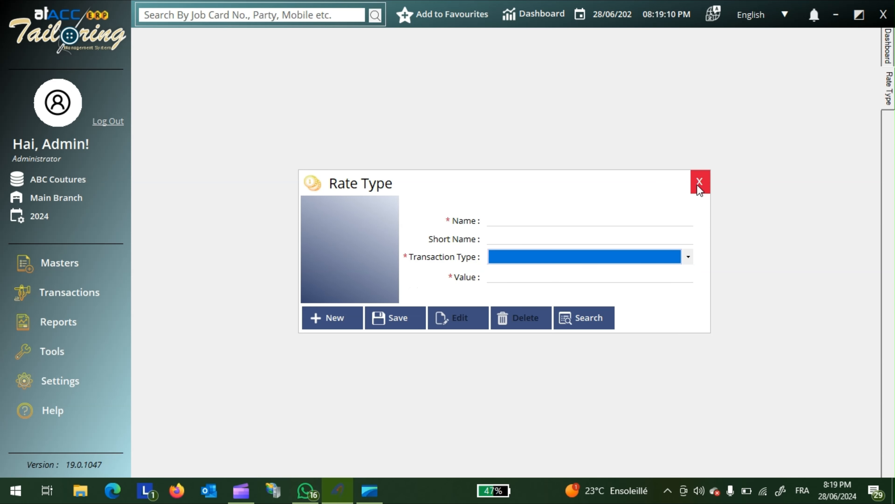
pyautogui.click(696, 184)
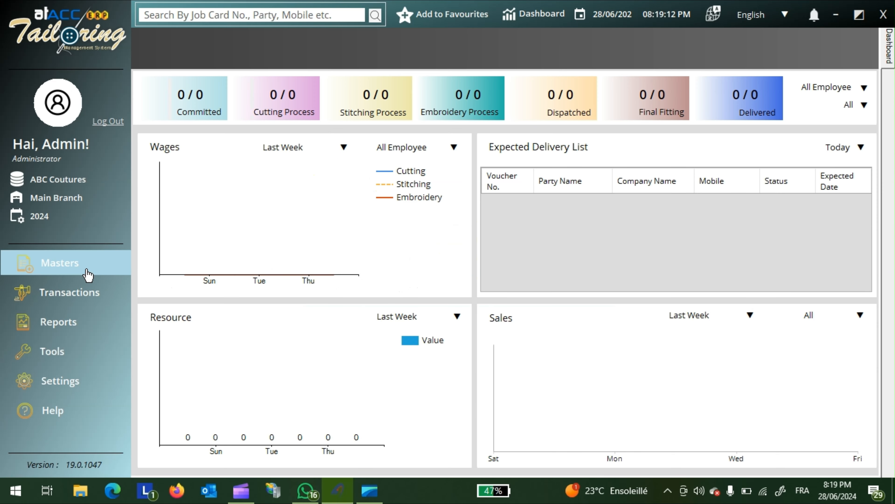
# Step: Open Product Measurement Mapping and select Pyjama homme as the product
pyautogui.click(88, 275)
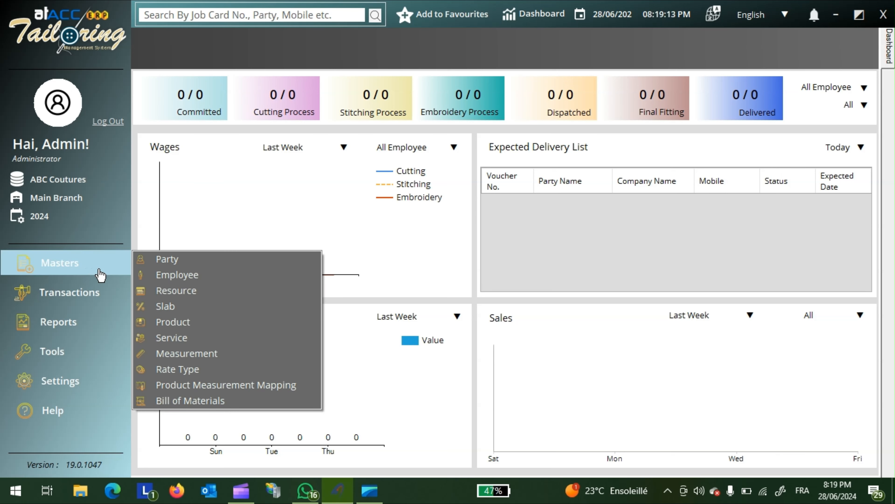
pyautogui.click(190, 386)
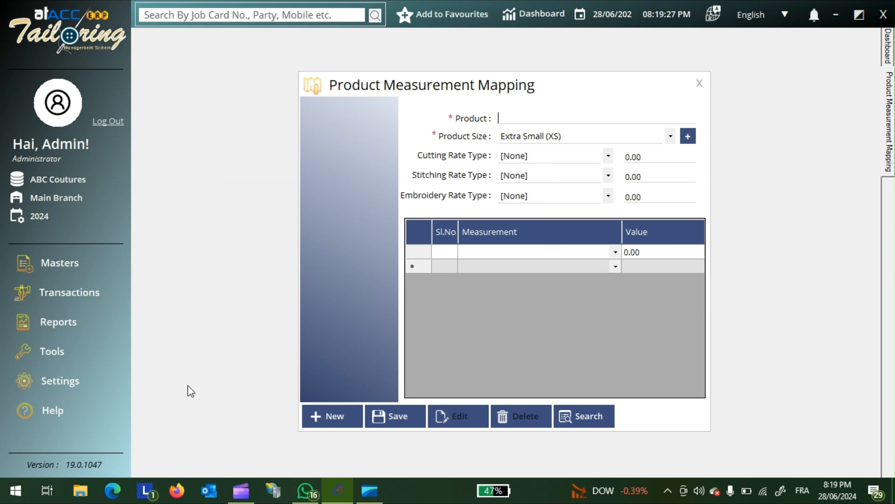
pyautogui.write('p')
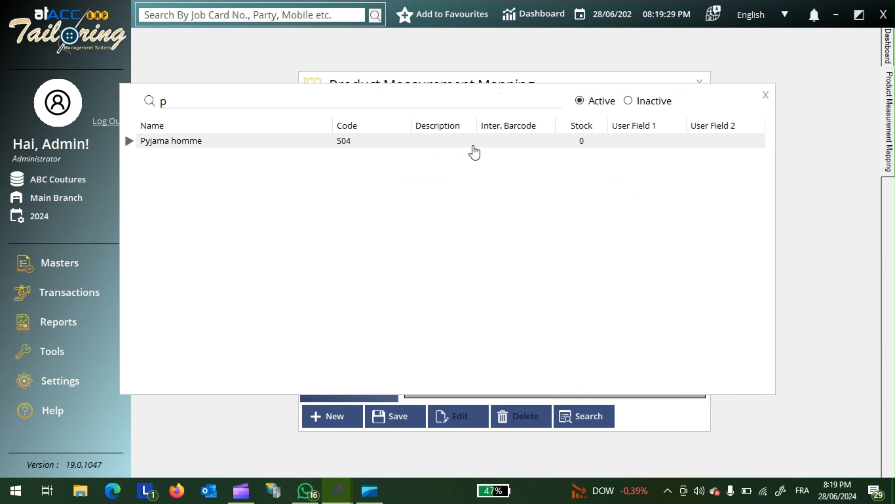
pyautogui.doubleClick(216, 141)
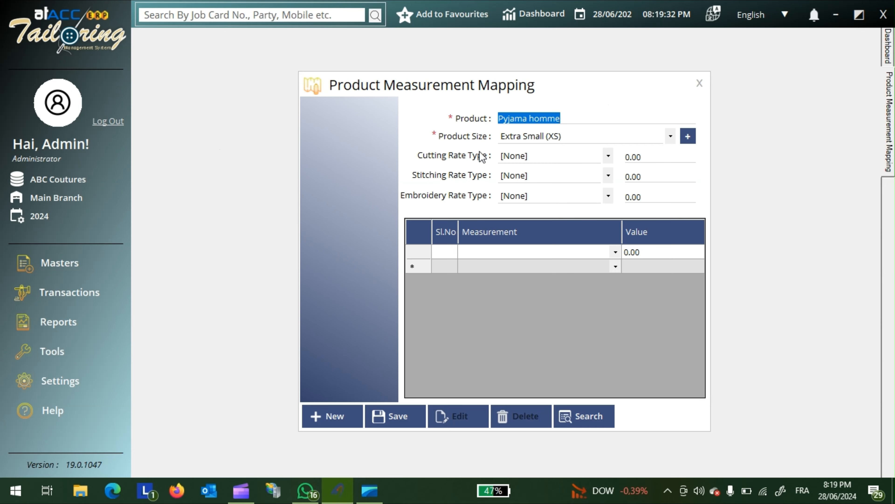
# Step: View the available product sizes for the mapping, and list the existing records in the Product Size master
pyautogui.click(579, 137)
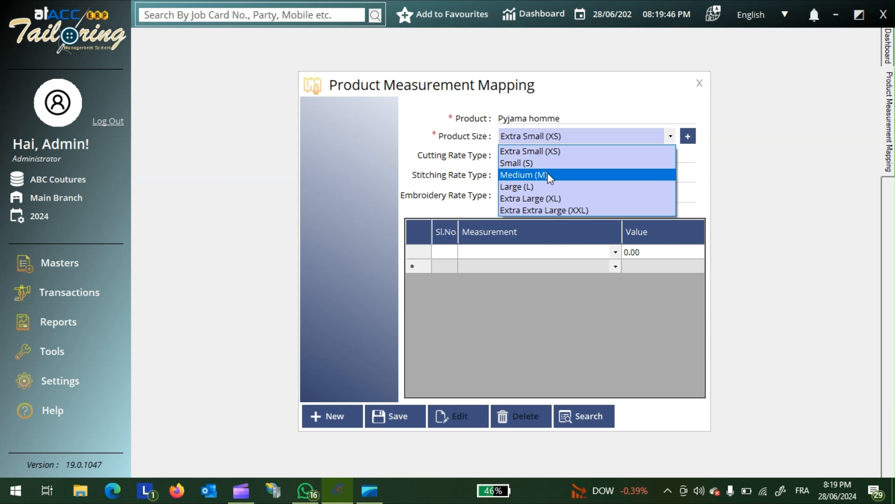
pyautogui.click(691, 138)
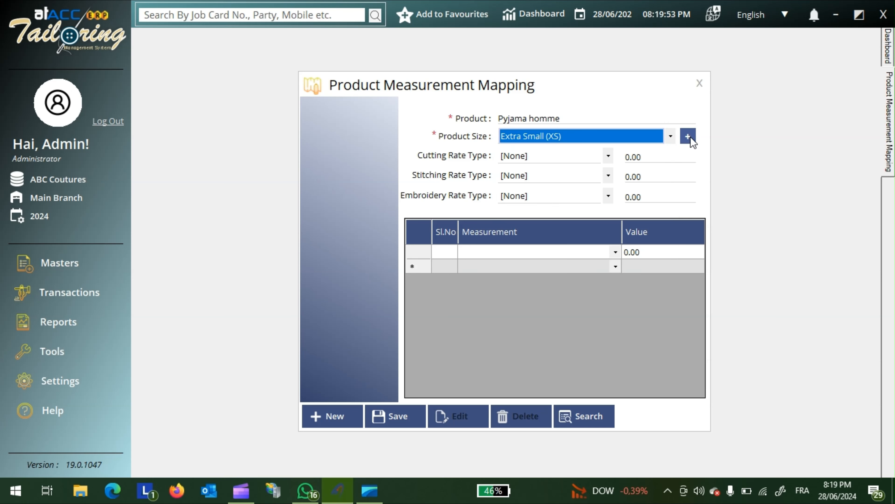
pyautogui.click(691, 139)
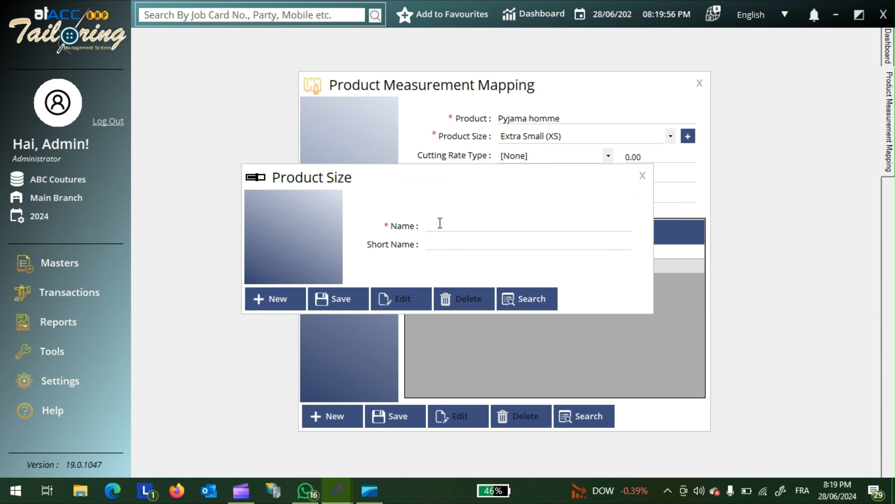
pyautogui.click(551, 310)
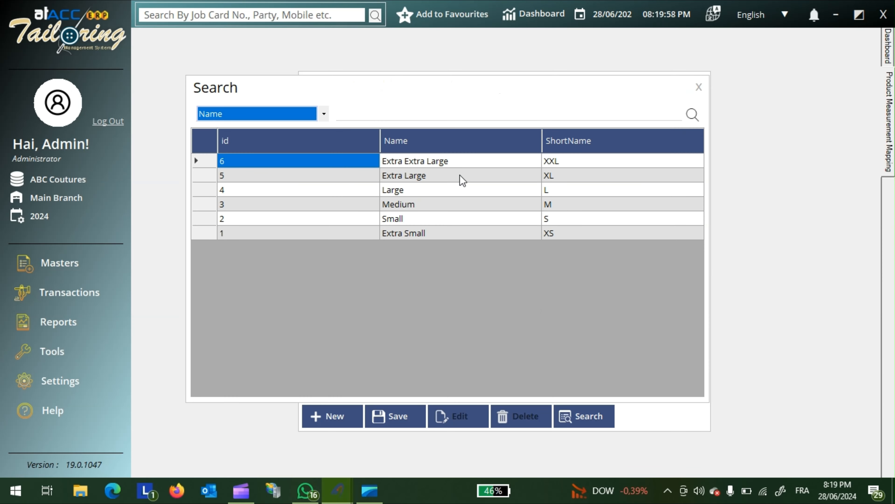
# Step: Rename the Extra Small product size to Très petit with short name TP, save it and close the Product Size master
pyautogui.doubleClick(417, 233)
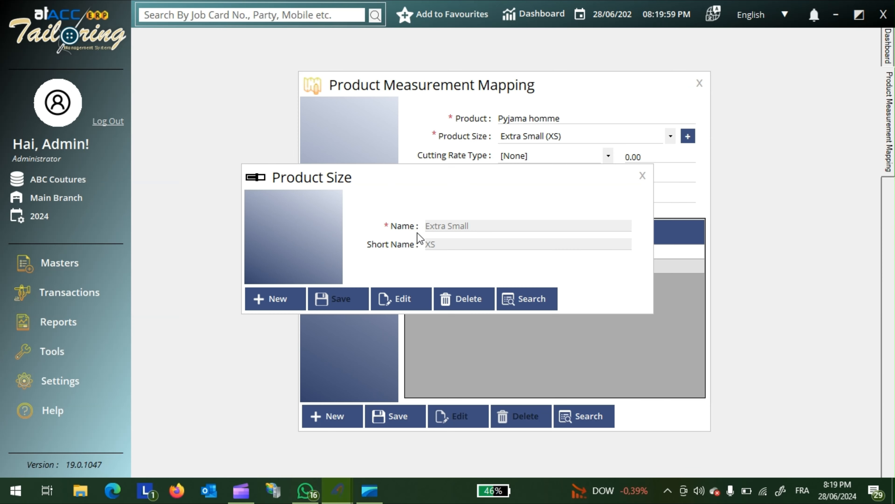
pyautogui.click(381, 300)
pyautogui.write('Très')
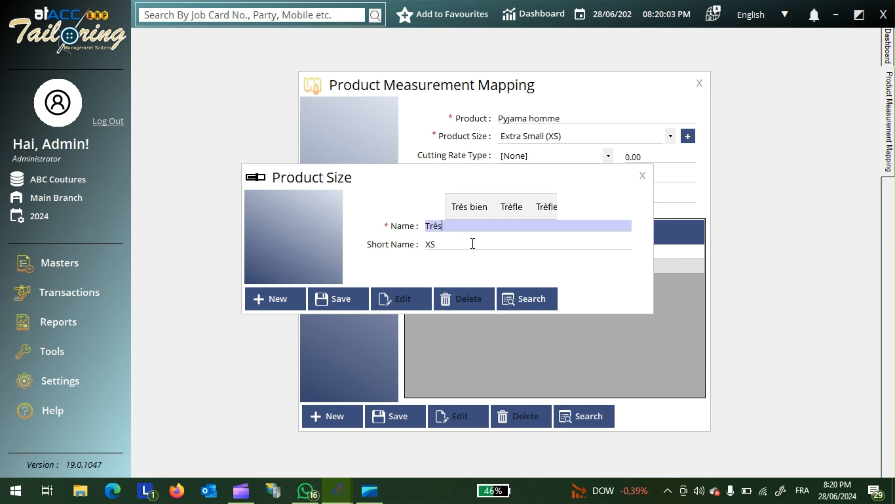
pyautogui.write(' petit')
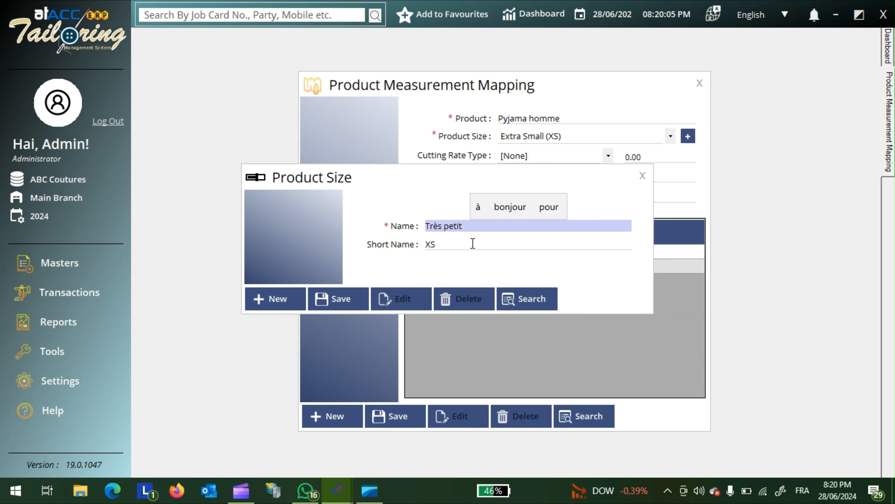
pyautogui.click(472, 244)
pyautogui.press('BackSpace')
pyautogui.press('BackSpace')
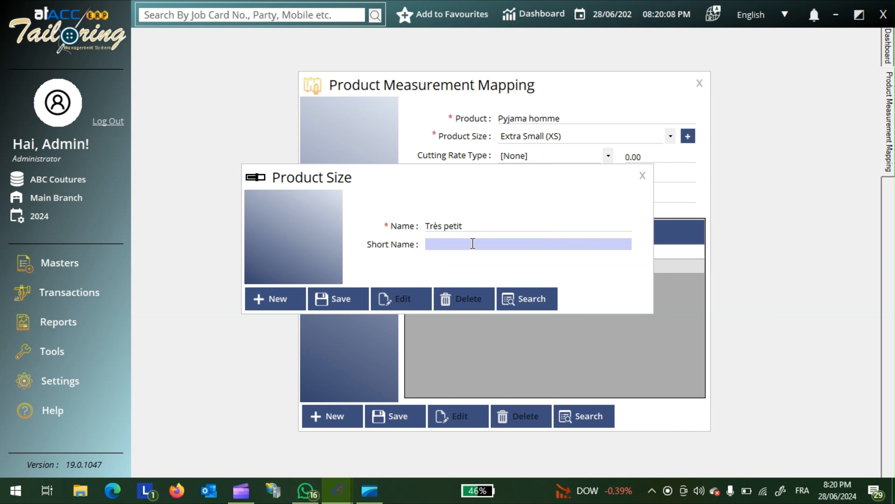
pyautogui.write('TP')
pyautogui.click(334, 299)
pyautogui.click(492, 287)
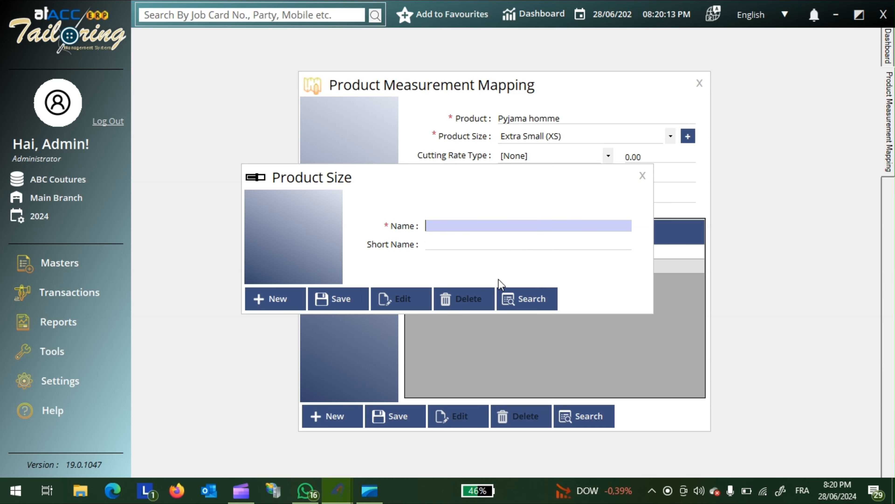
pyautogui.click(642, 175)
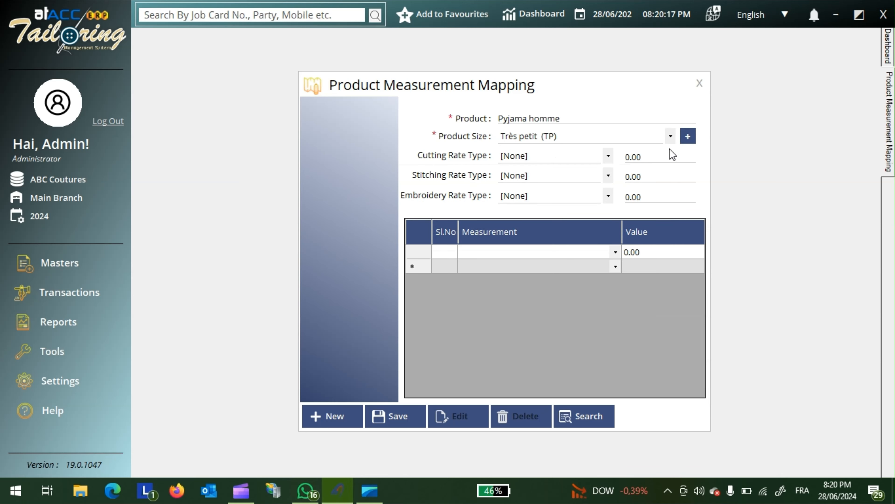
# Step: For product size Très petit (TP), set the cutting rate type to Coupe Pyjamas and the stitching rate type to Couture simple
pyautogui.click(669, 136)
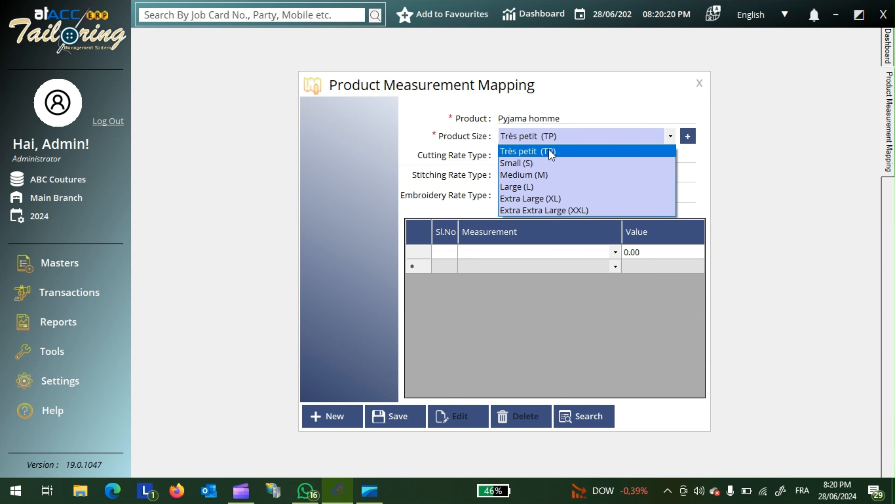
pyautogui.click(649, 105)
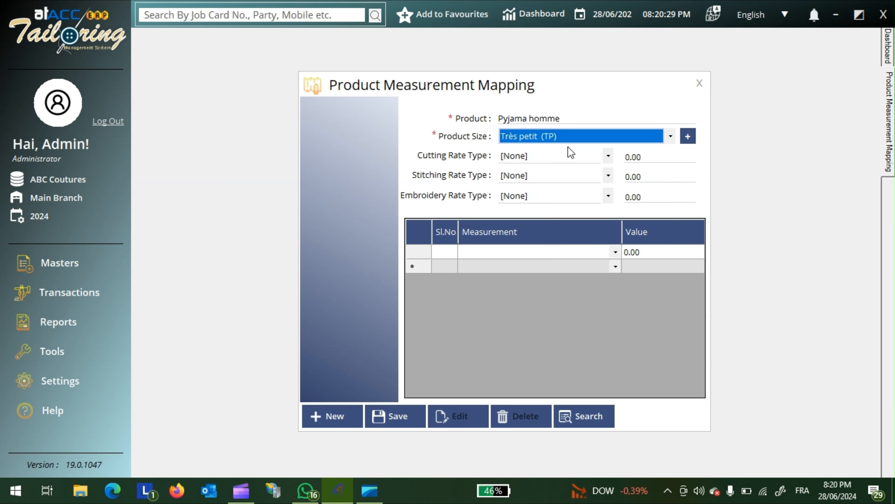
pyautogui.click(609, 156)
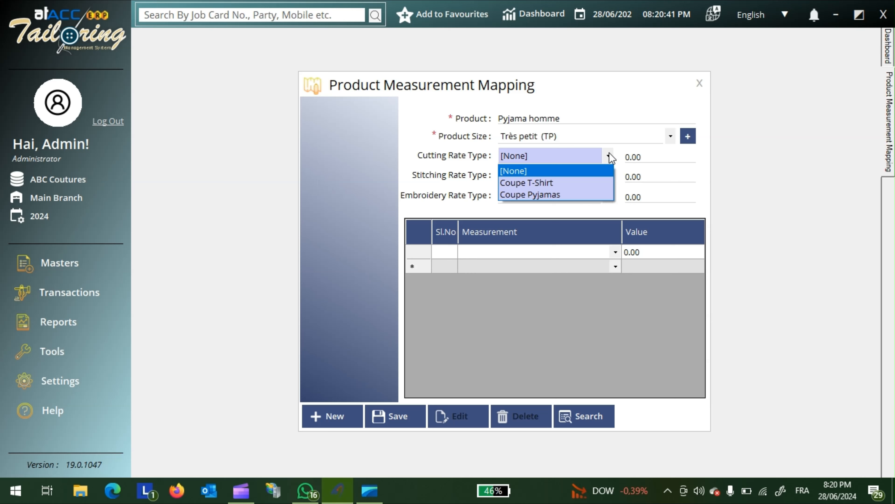
pyautogui.click(547, 194)
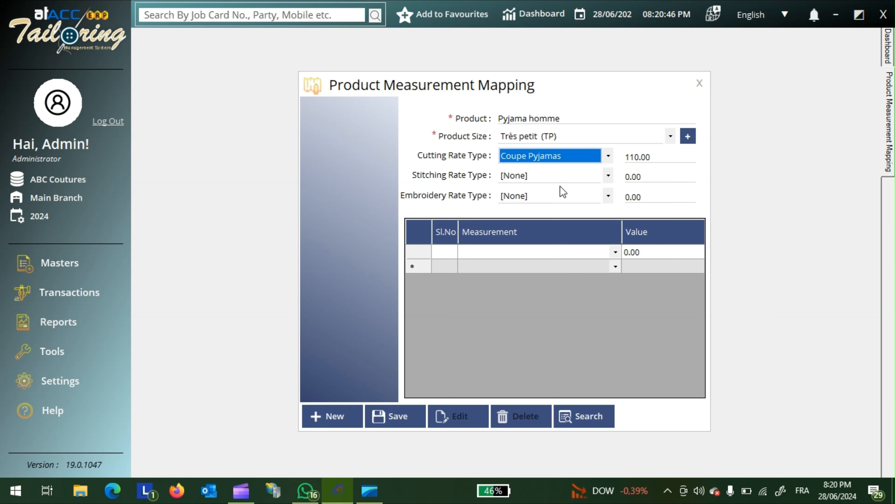
pyautogui.click(608, 177)
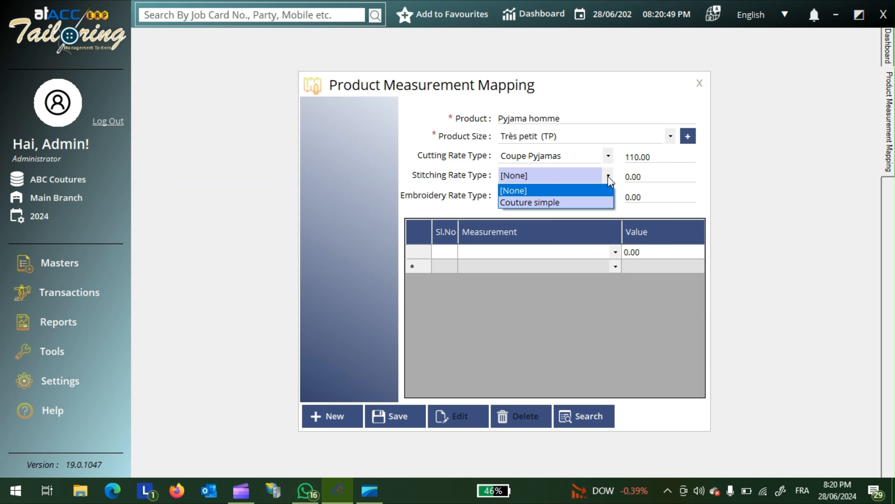
pyautogui.click(552, 204)
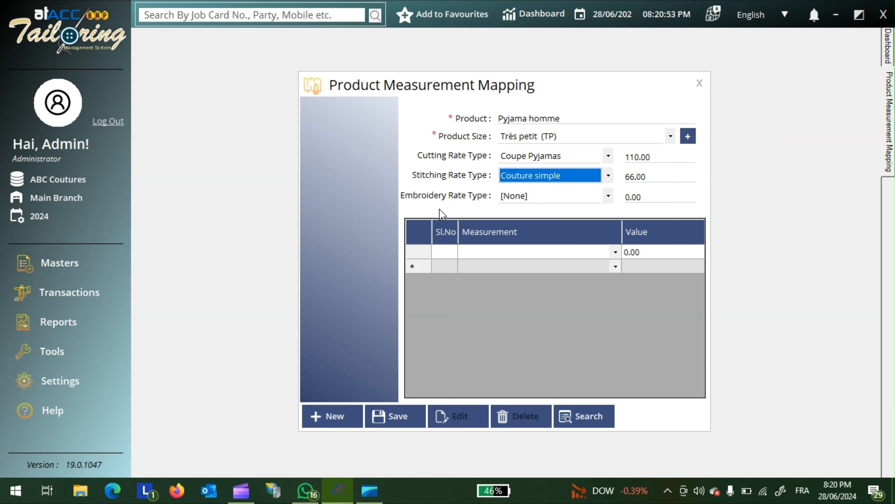
# Step: Add the measurements Longueur des manches, Longueur d'épaule and Longueur du cou to the mapping and save the record
pyautogui.click(542, 251)
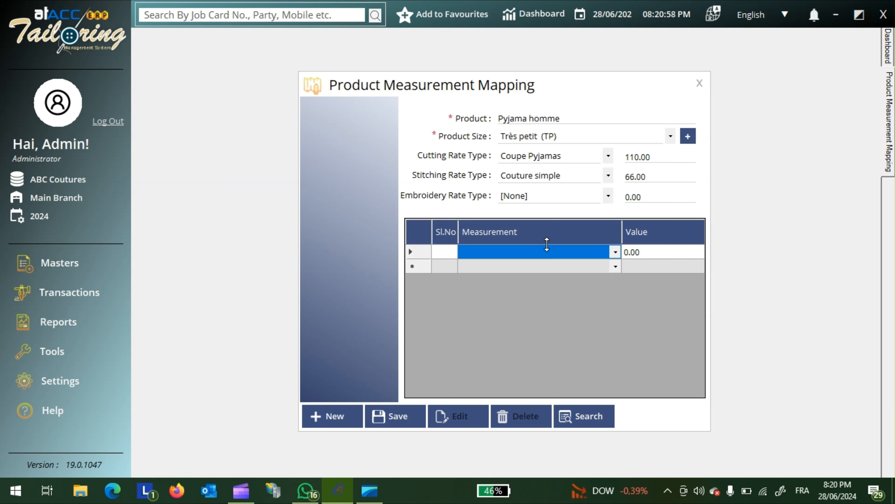
pyautogui.click(616, 260)
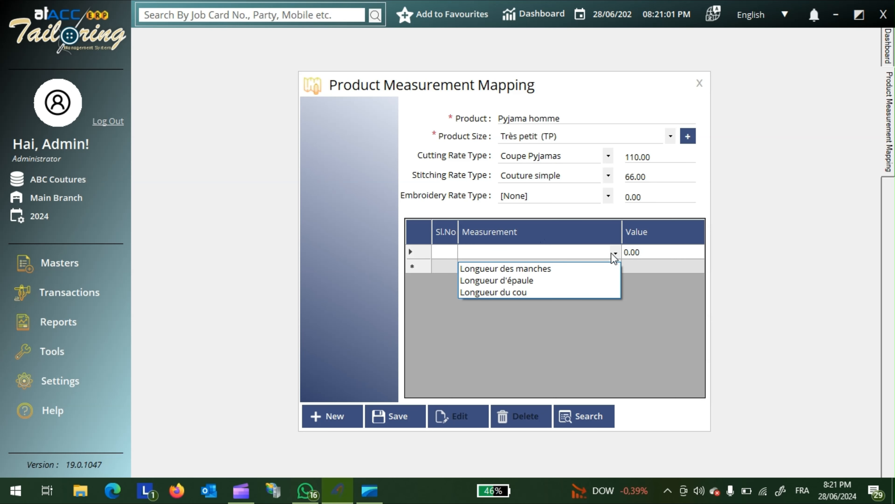
pyautogui.click(550, 269)
pyautogui.click(613, 267)
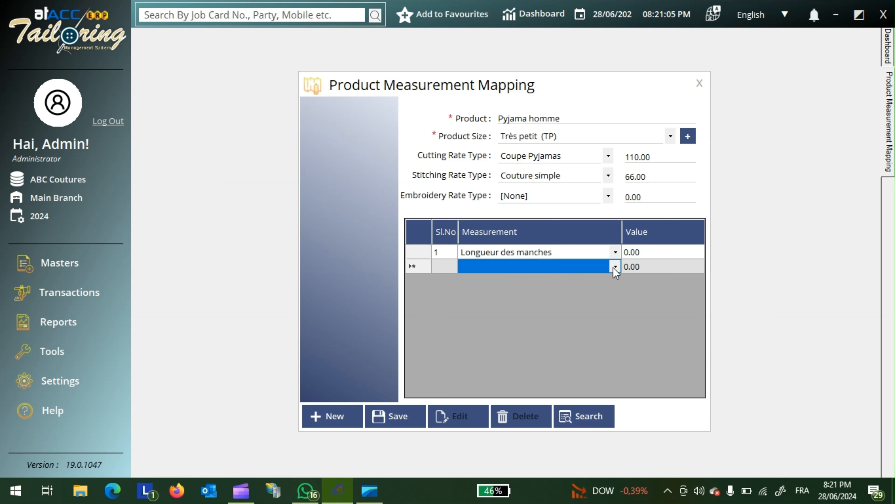
pyautogui.click(614, 268)
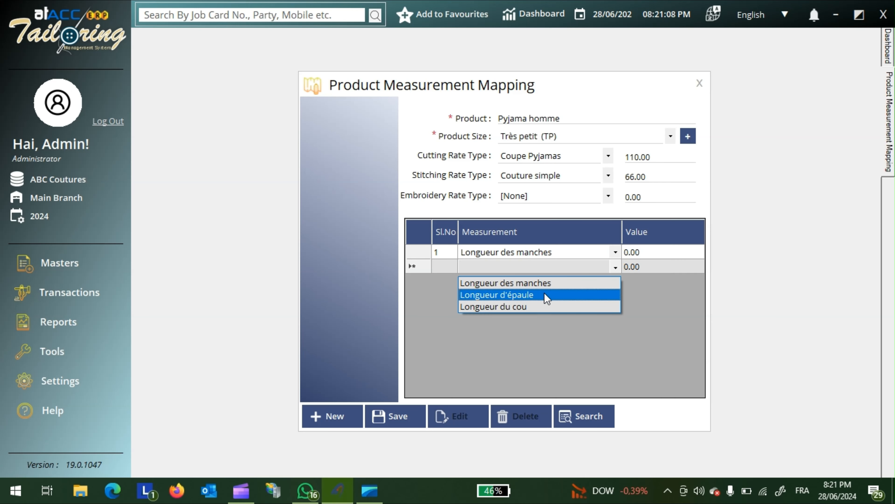
pyautogui.click(546, 295)
pyautogui.click(617, 280)
pyautogui.click(616, 281)
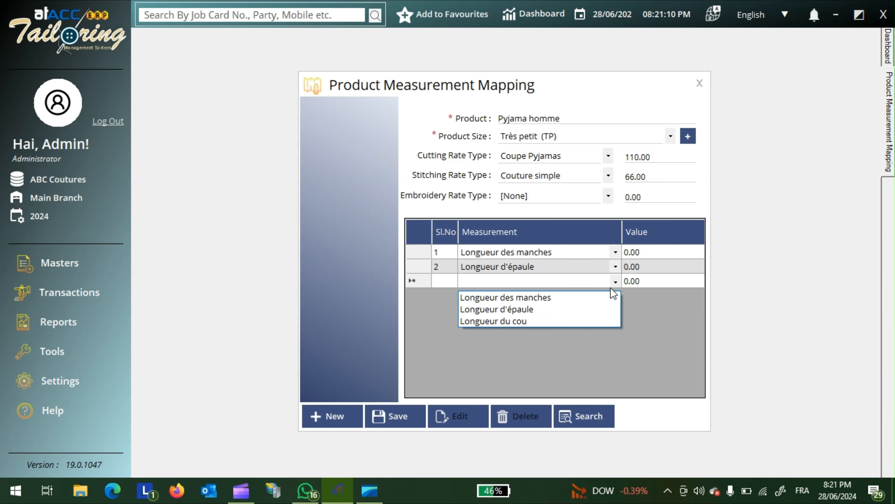
pyautogui.click(547, 321)
pyautogui.hotkey('ctrl', 's')
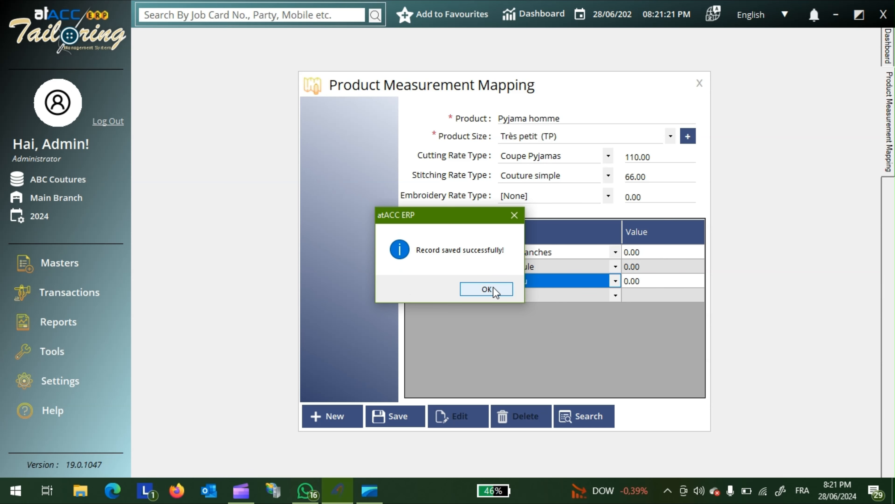
pyautogui.click(487, 289)
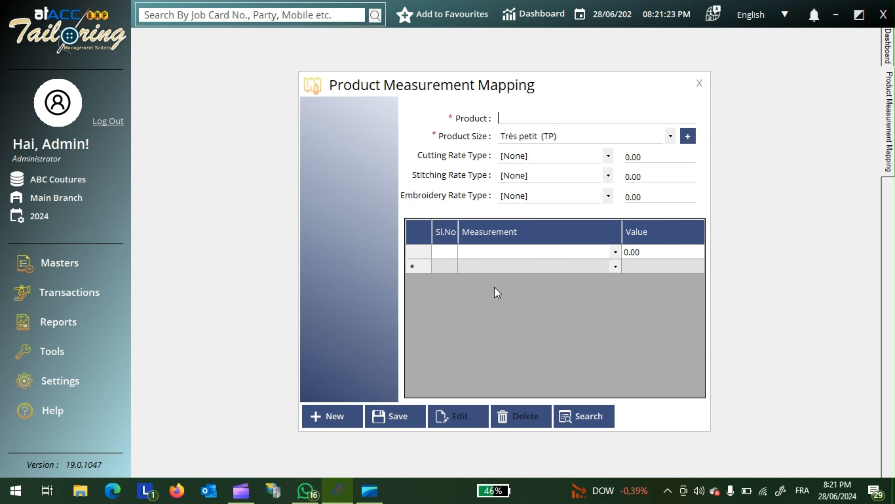
# Step: View the saved Pyjama homme mappings for sizes Medium and Très petit, and close Product Measurement Mapping
pyautogui.click(581, 421)
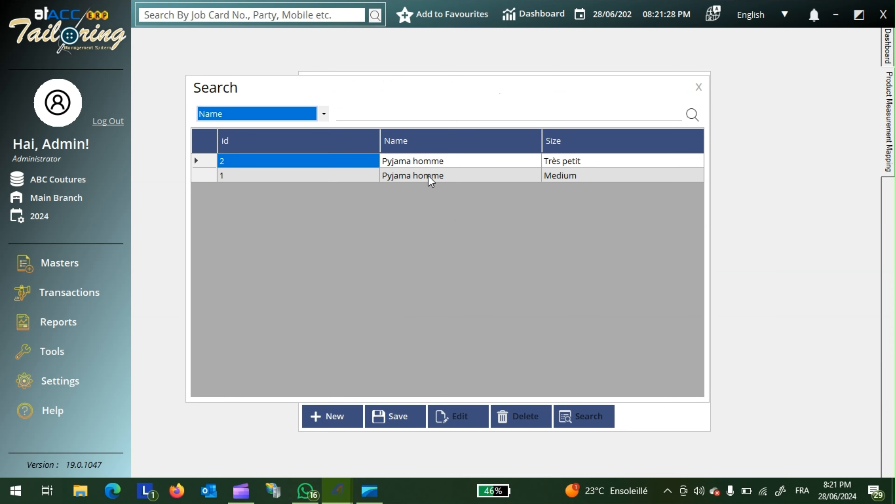
pyautogui.doubleClick(473, 177)
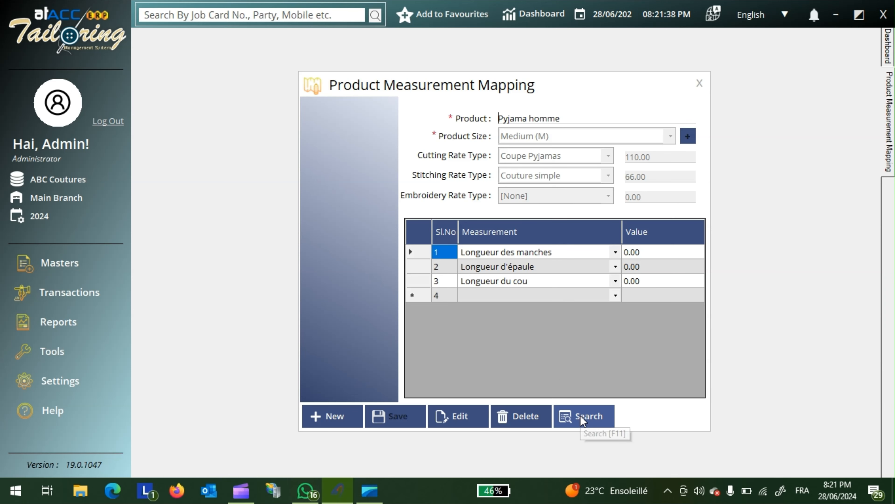
pyautogui.click(571, 417)
pyautogui.doubleClick(449, 163)
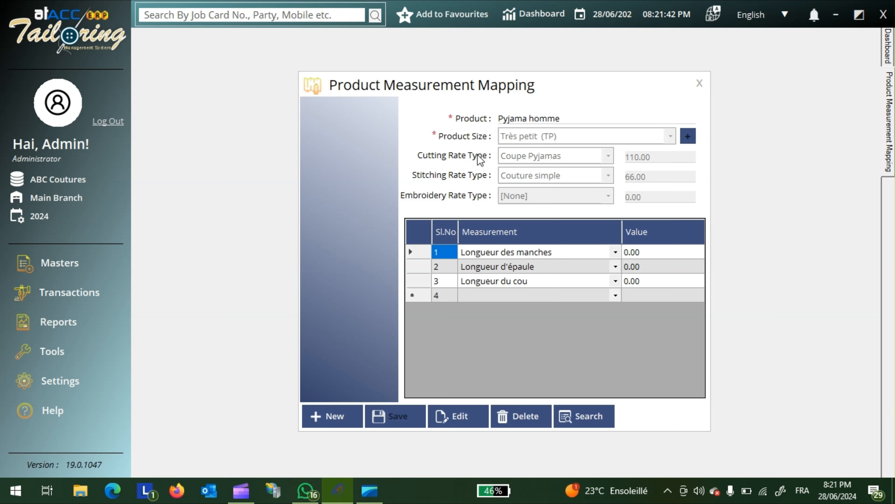
pyautogui.click(699, 83)
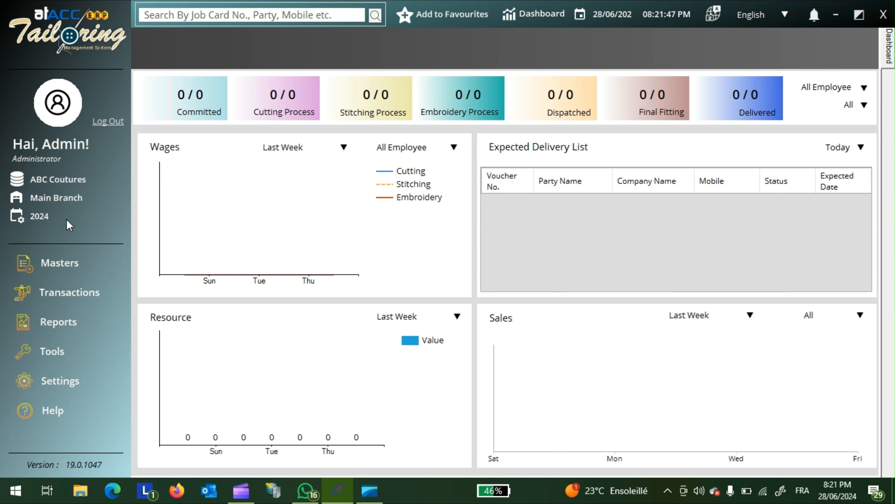
# Step: Open the Bill of Materials master and set the depot to Depôt Blida and the product size to Très petit (TP)
pyautogui.click(72, 263)
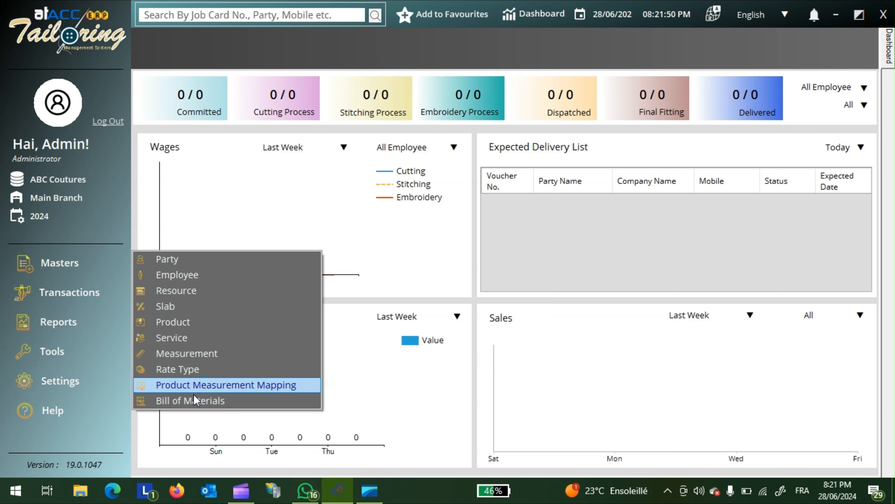
pyautogui.click(191, 401)
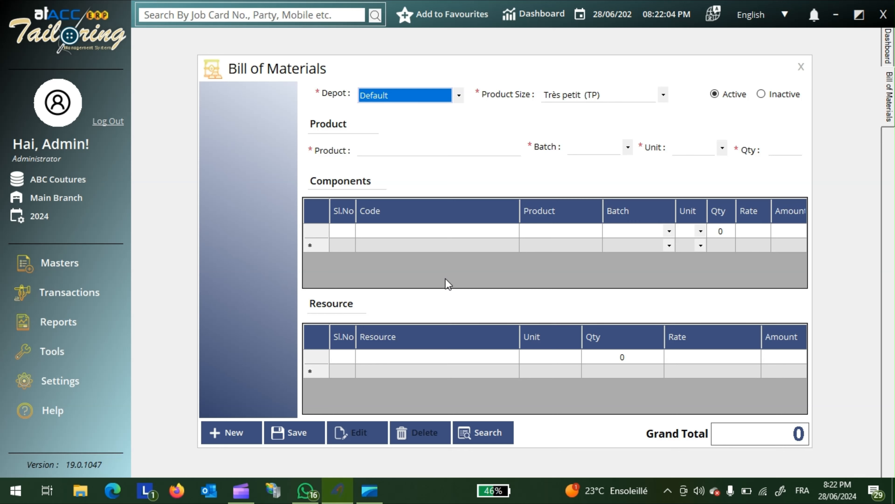
pyautogui.click(459, 96)
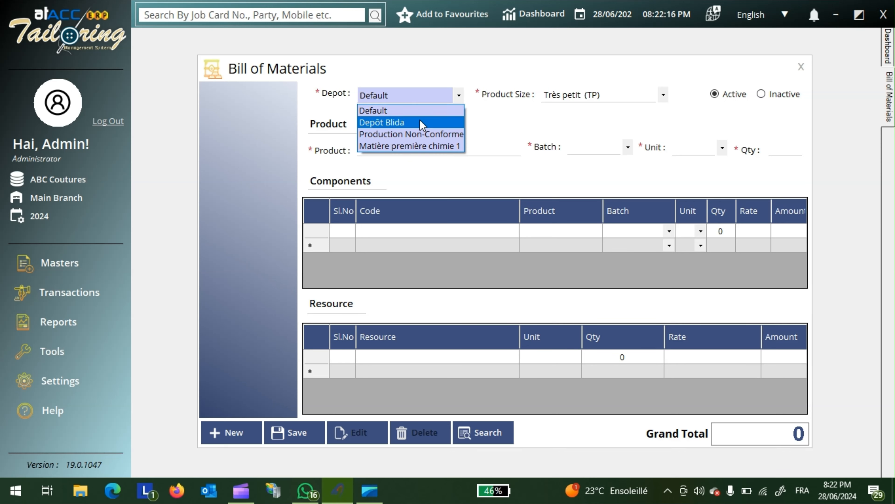
pyautogui.click(412, 121)
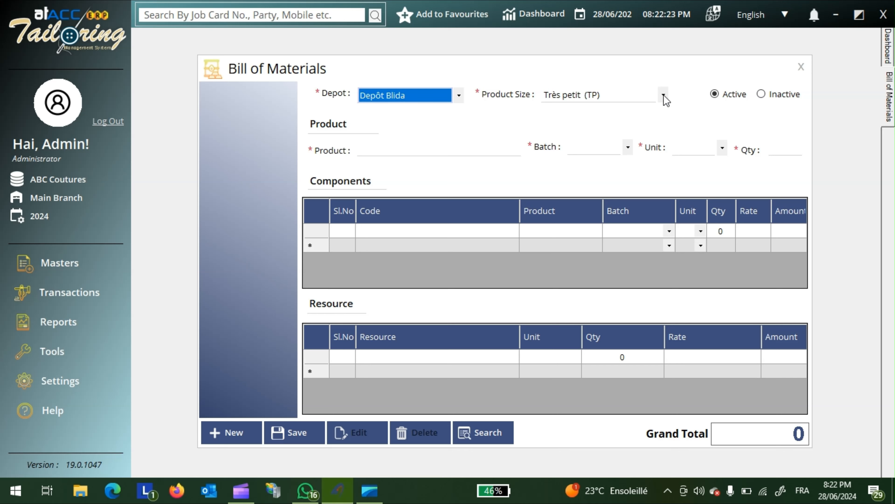
pyautogui.click(663, 95)
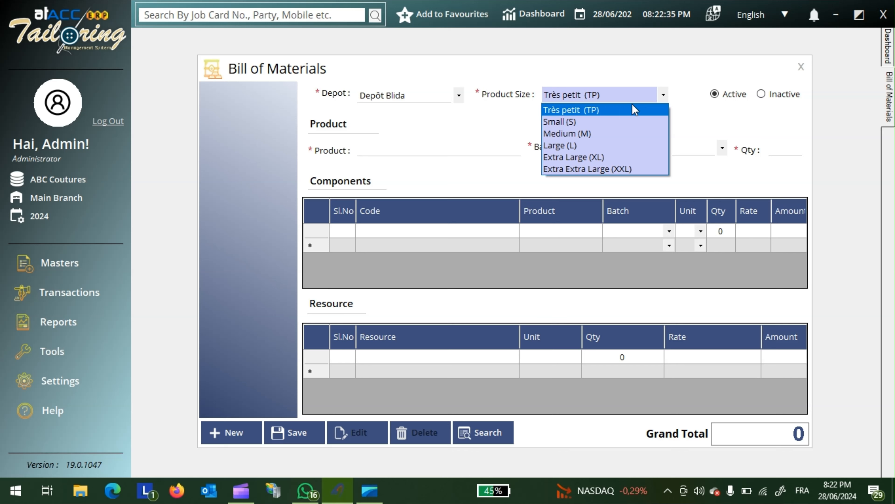
pyautogui.click(592, 114)
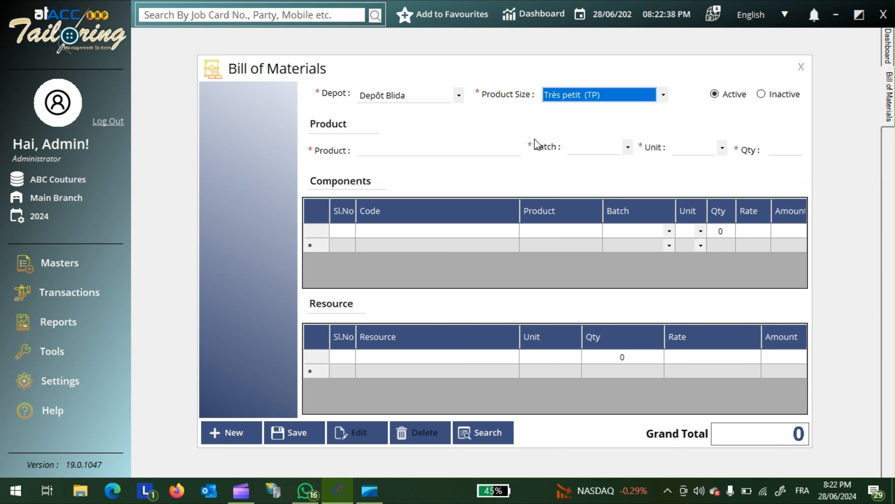
# Step: Select Pyjama homme as the bill of materials product, keeping unit u and quantity 1
pyautogui.click(465, 155)
pyautogui.write('p')
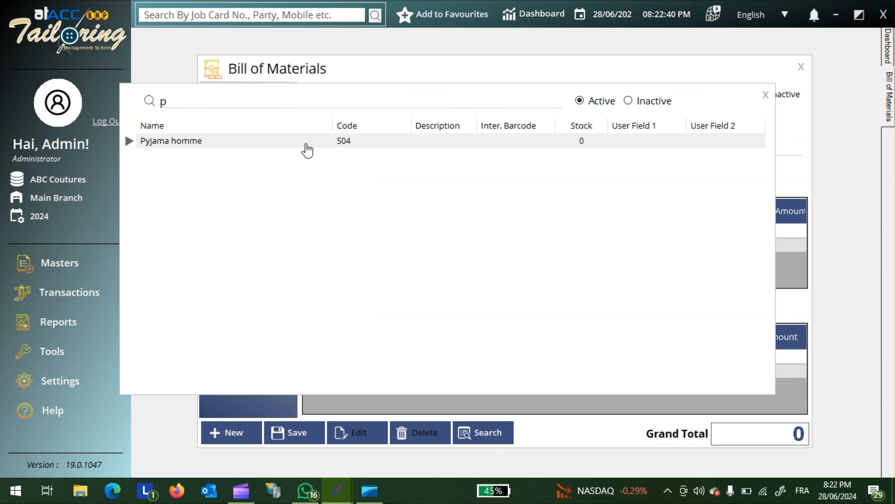
pyautogui.press('BackSpace')
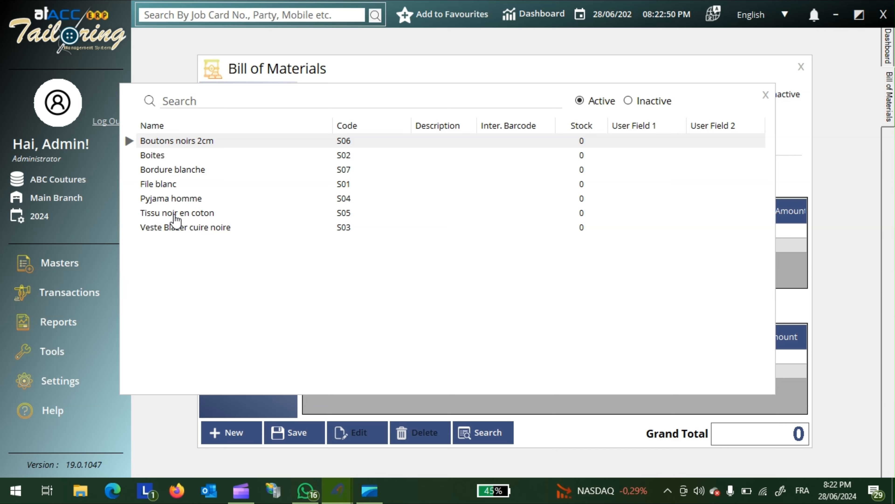
pyautogui.doubleClick(168, 198)
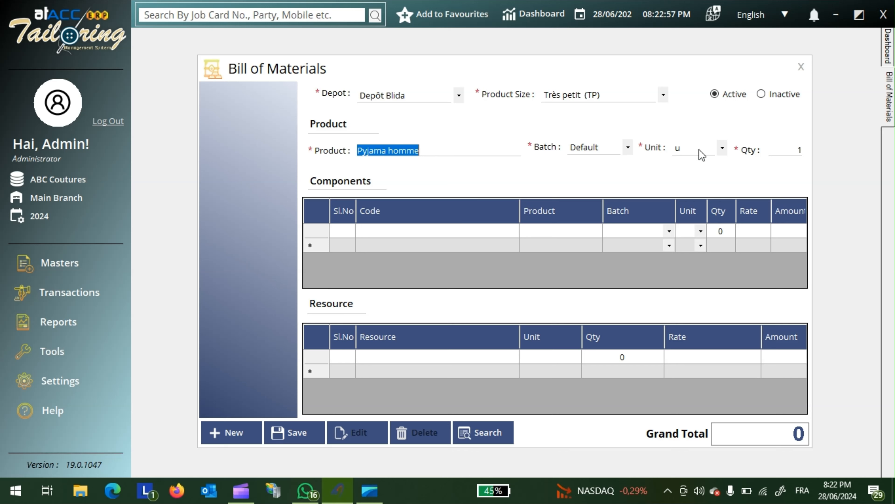
pyautogui.click(723, 148)
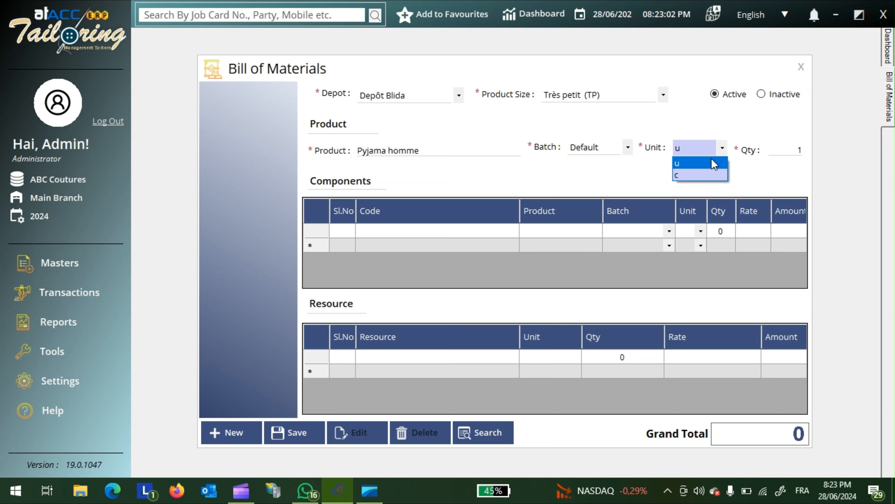
pyautogui.click(722, 148)
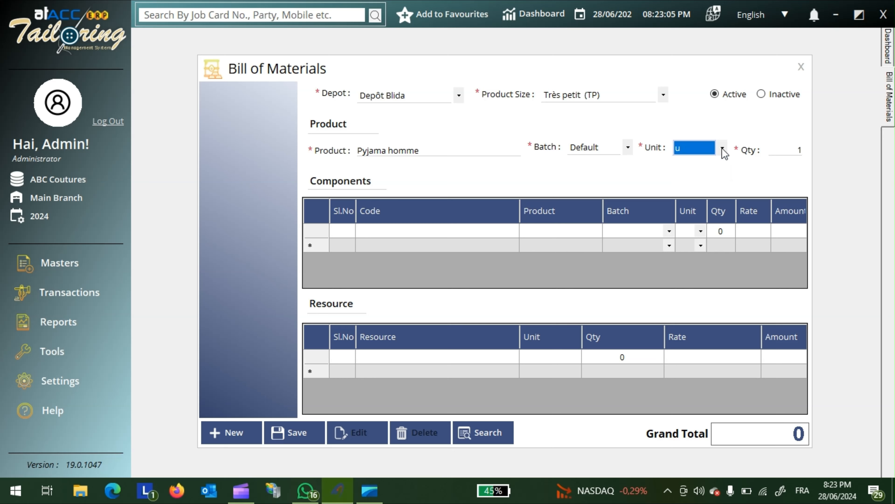
pyautogui.click(790, 150)
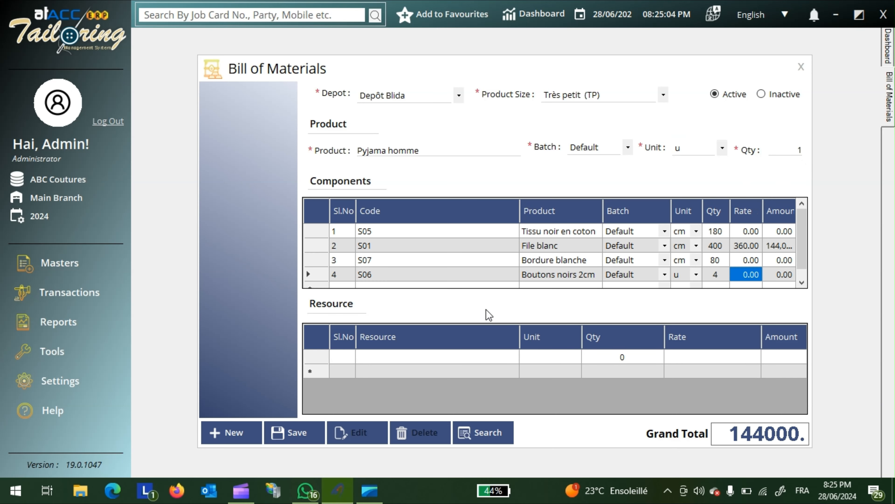
# Step: Add Électricité as the first resource of the bill of materials with a quantity of 8
pyautogui.click(413, 361)
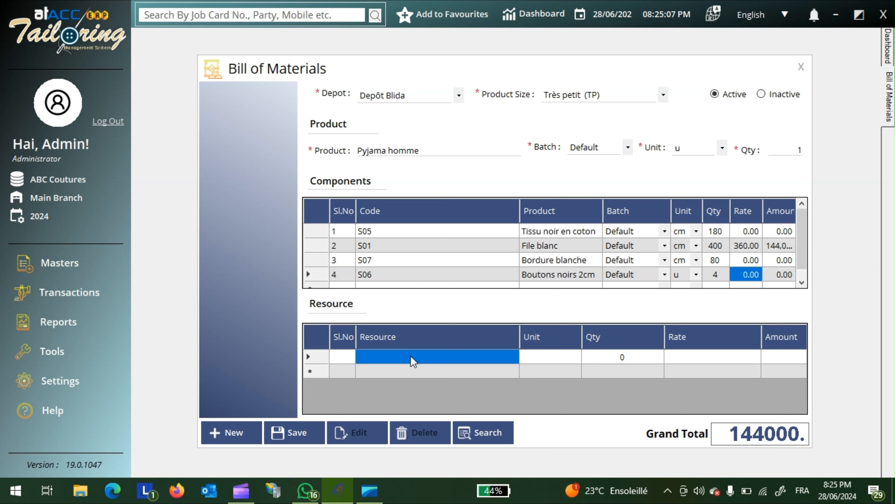
pyautogui.write('e')
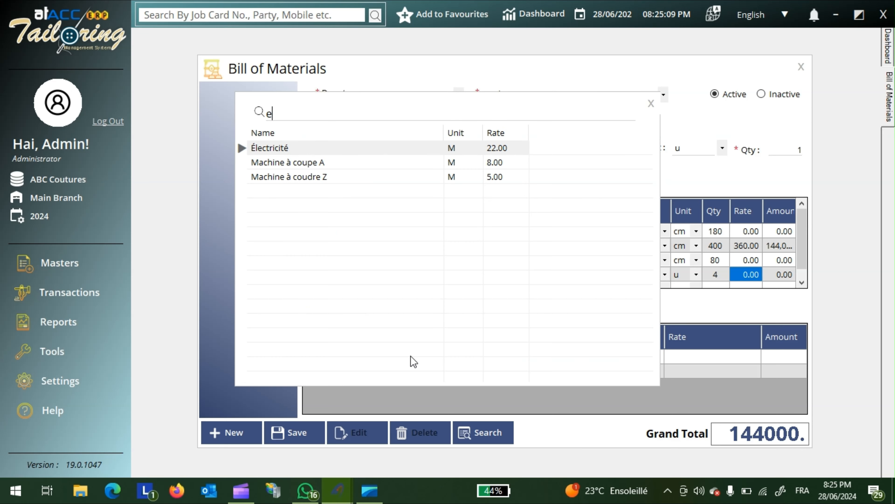
pyautogui.press('BackSpace')
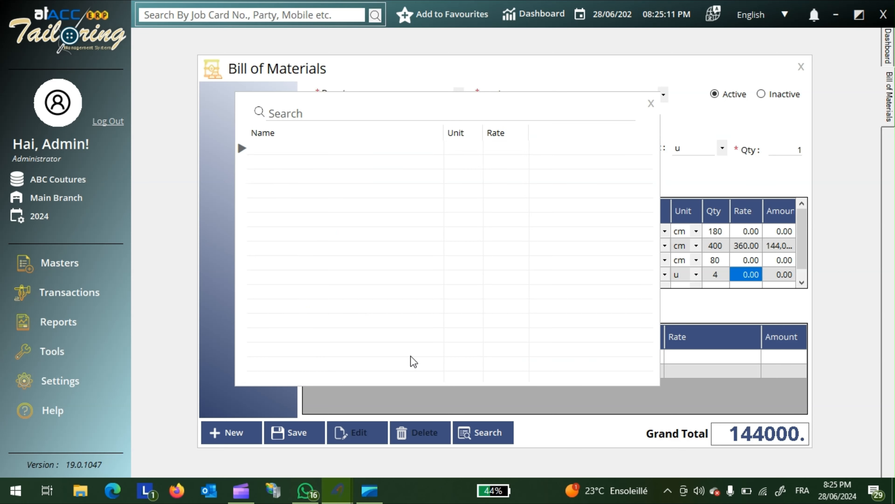
pyautogui.write('e')
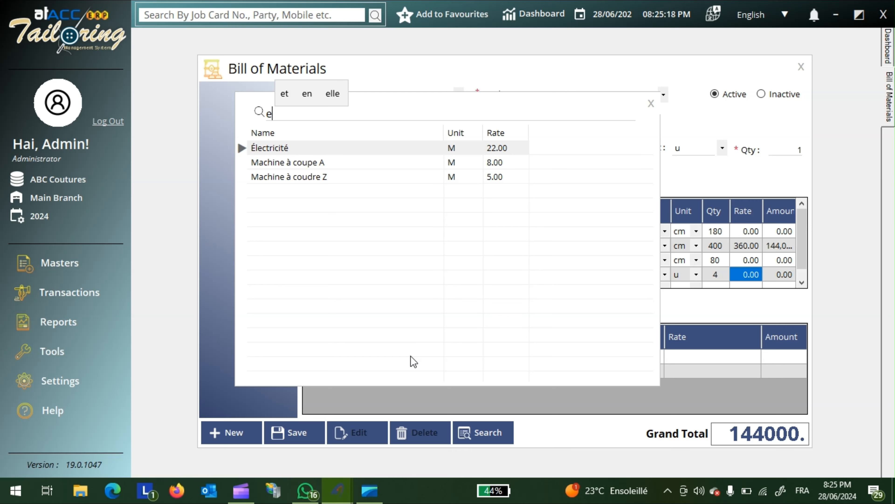
pyautogui.doubleClick(282, 148)
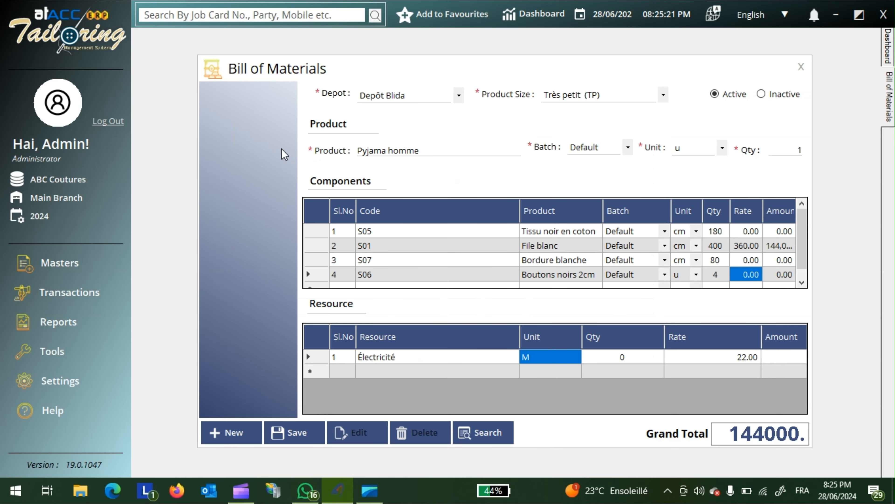
pyautogui.press('Tab')
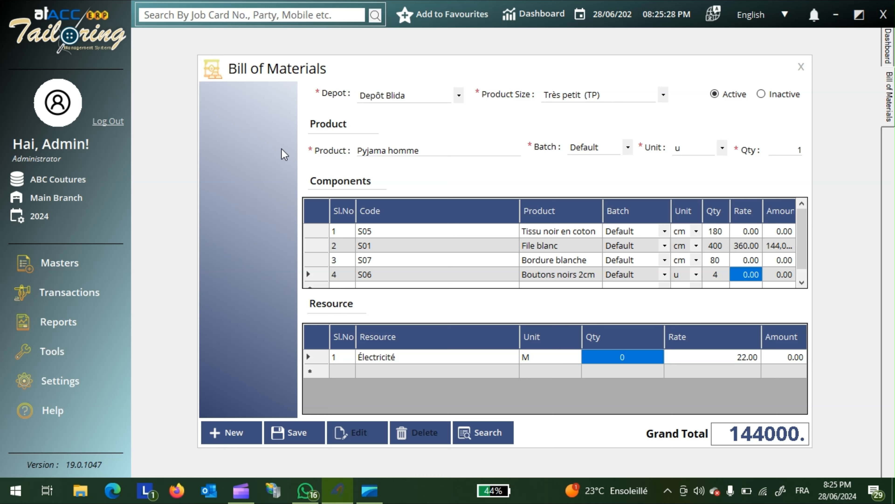
pyautogui.write('8')
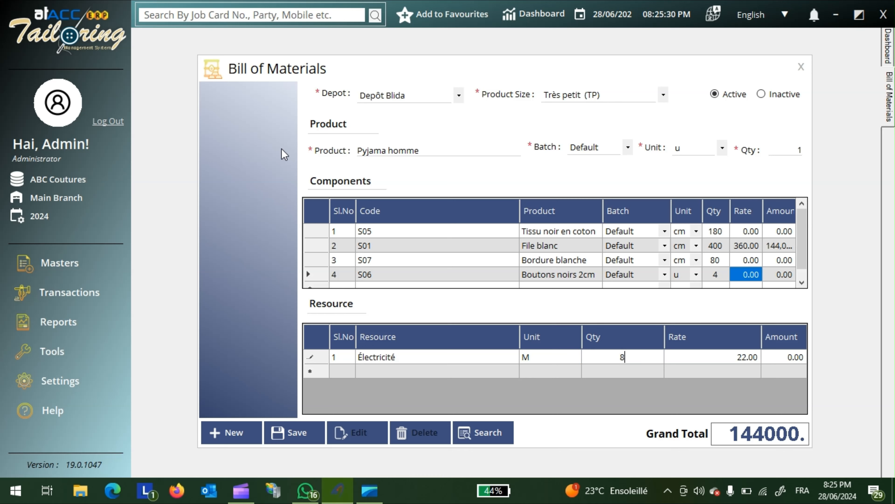
pyautogui.press('Return')
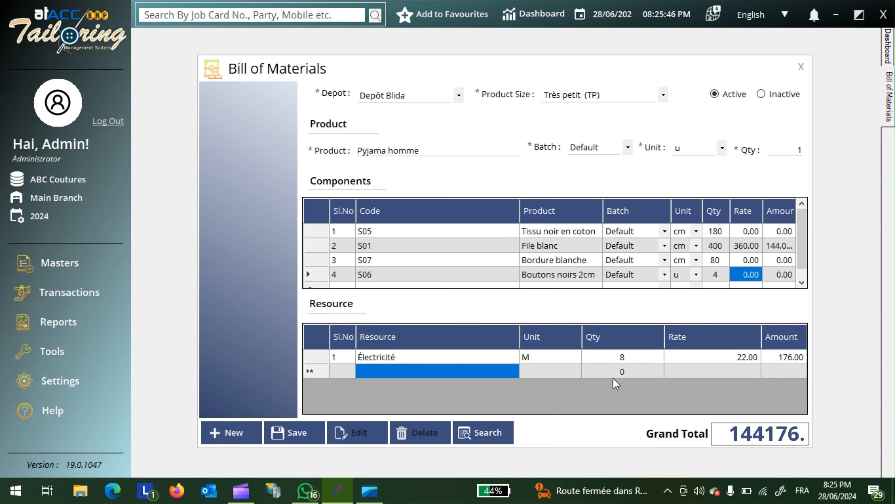
# Step: Add the resource Machine à coupe A to the bill of materials with a quantity of 5
pyautogui.write('m')
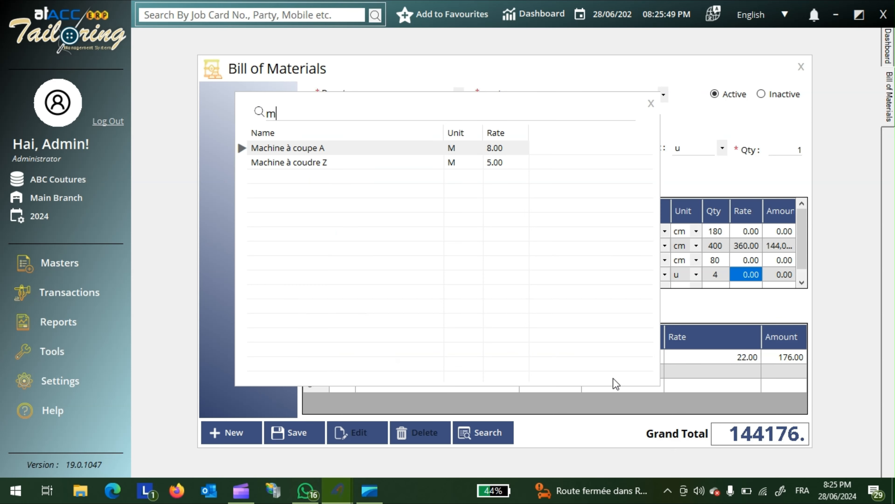
pyautogui.press('Return')
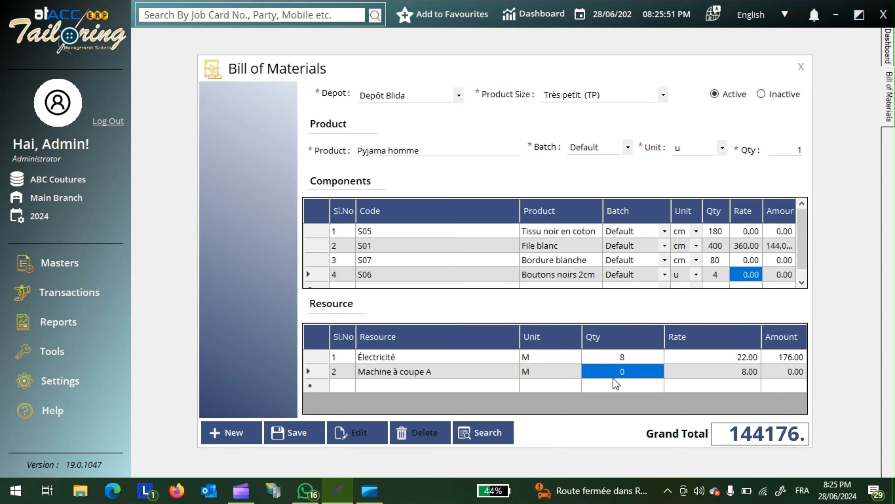
pyautogui.write('5')
pyautogui.press('Return')
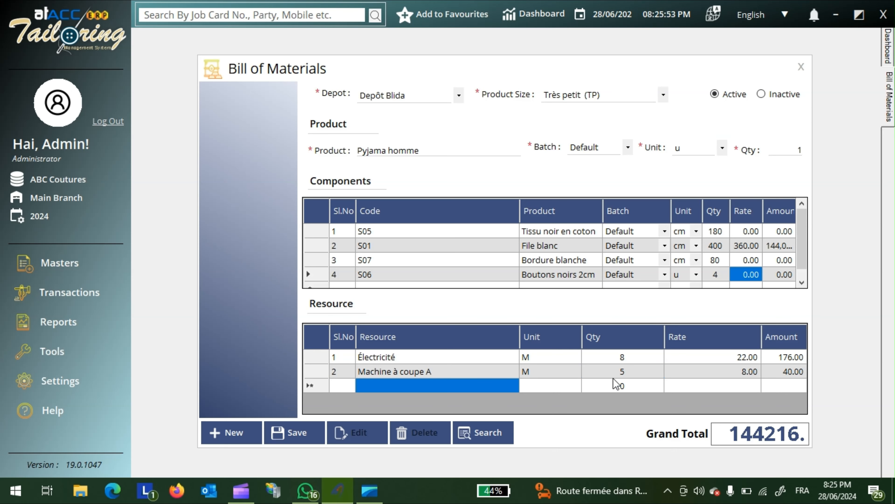
# Step: Add the resource Machine à coudre Z to the bill of materials with a quantity of 14
pyautogui.write('m')
pyautogui.press('Down')
pyautogui.press('Return')
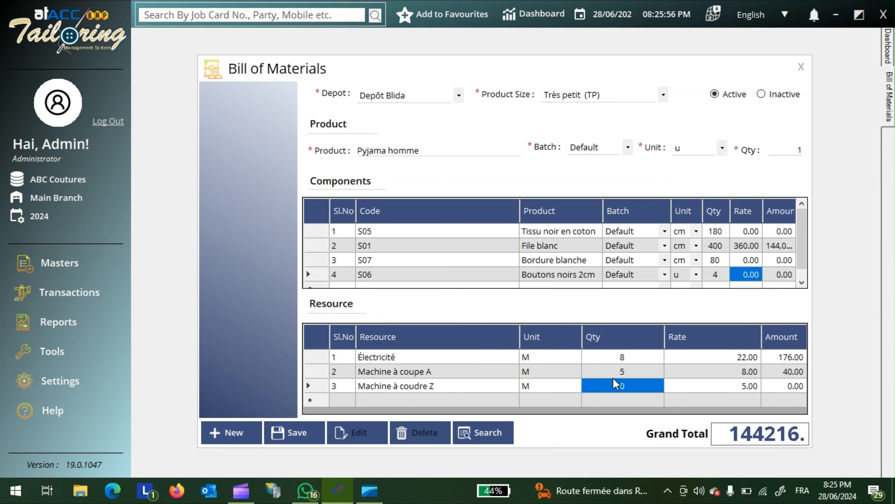
pyautogui.write('4')
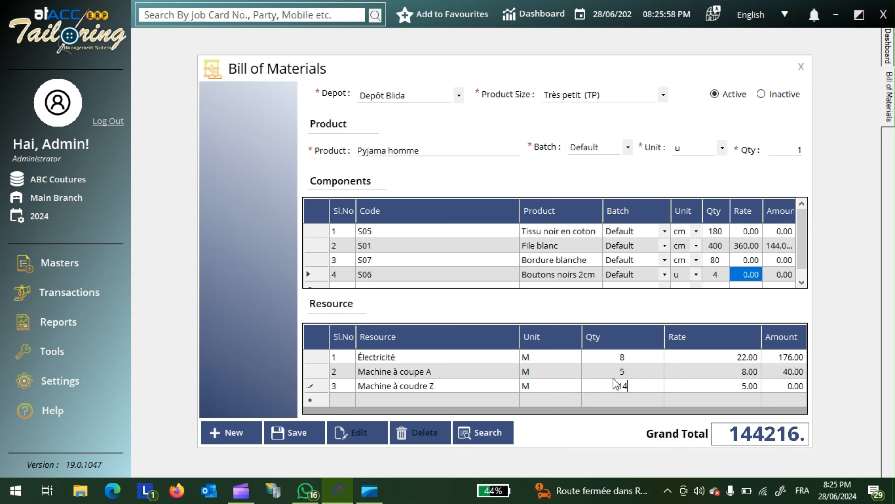
pyautogui.press('Return')
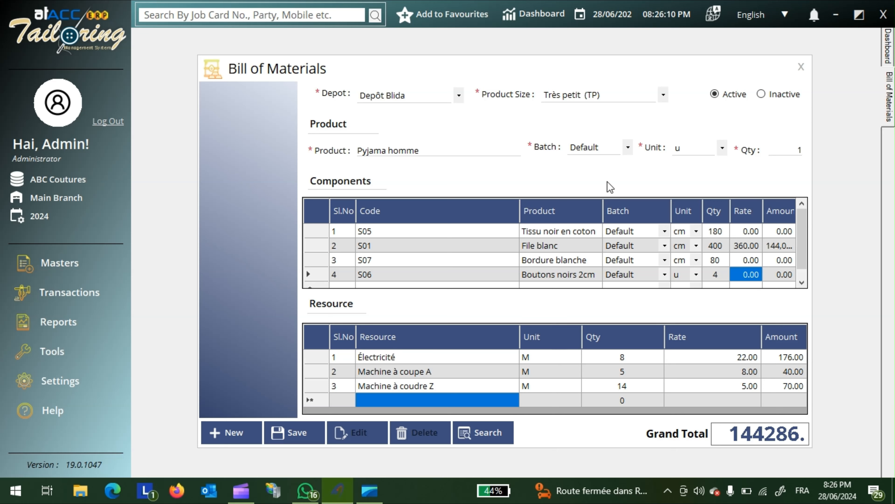
# Step: Save the Pyjama homme bill of materials and close the Bill of Materials master
pyautogui.click(304, 440)
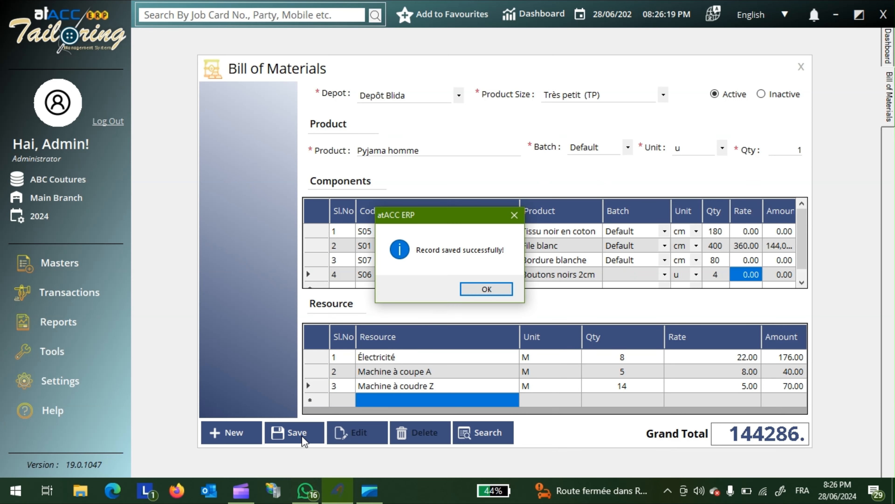
pyautogui.click(471, 296)
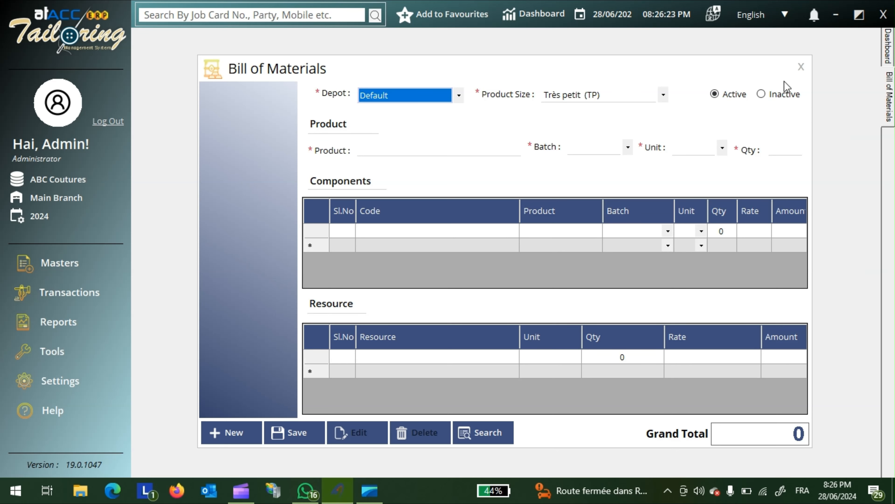
pyautogui.click(802, 67)
pyautogui.click(85, 263)
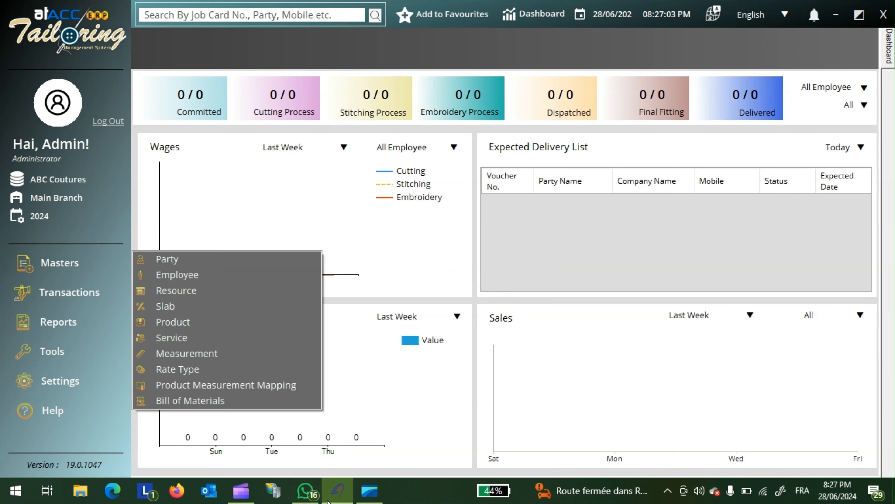
pyautogui.hotkey('alt', 'Tab')
pyautogui.hotkey('alt', 'Tab')
pyautogui.hotkey('alt', 'Tab')
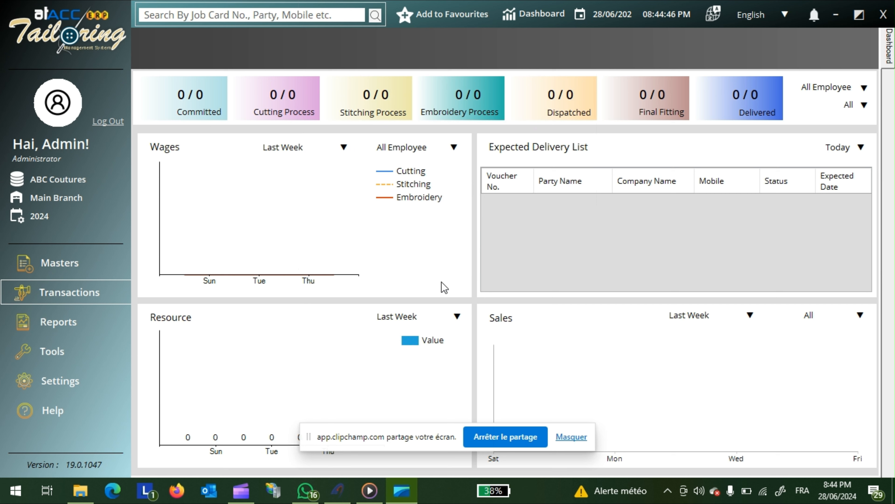
pyautogui.click(69, 303)
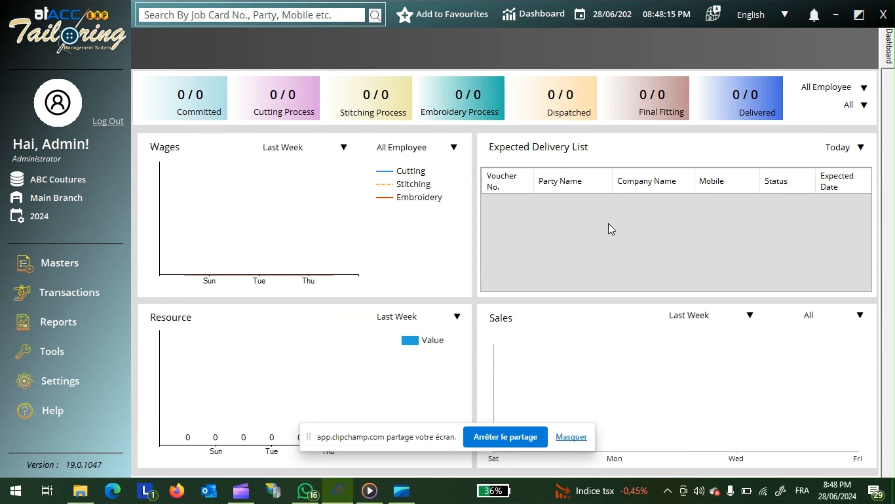
# Step: Open a sales estimation and set the party to 4012000-FR Conso, the depot to Default and the sales account to 7010000 Ventes de produits finis
pyautogui.click(82, 298)
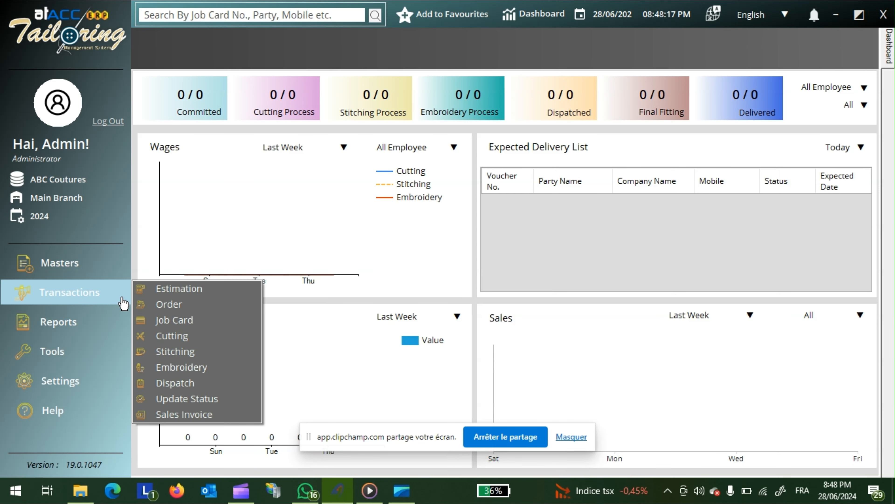
pyautogui.click(180, 287)
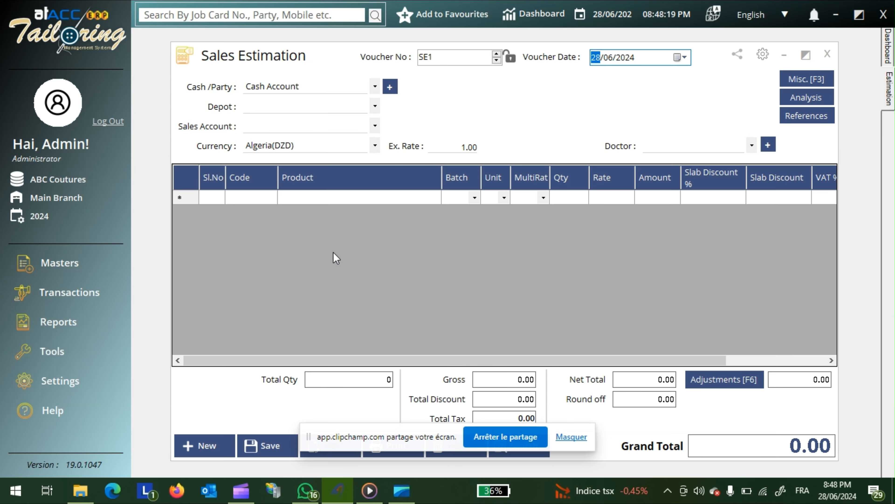
pyautogui.click(282, 87)
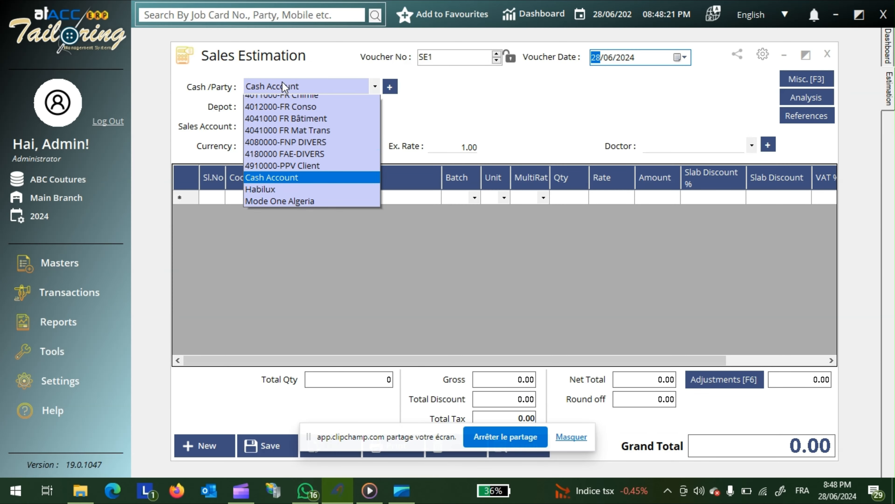
pyautogui.click(282, 113)
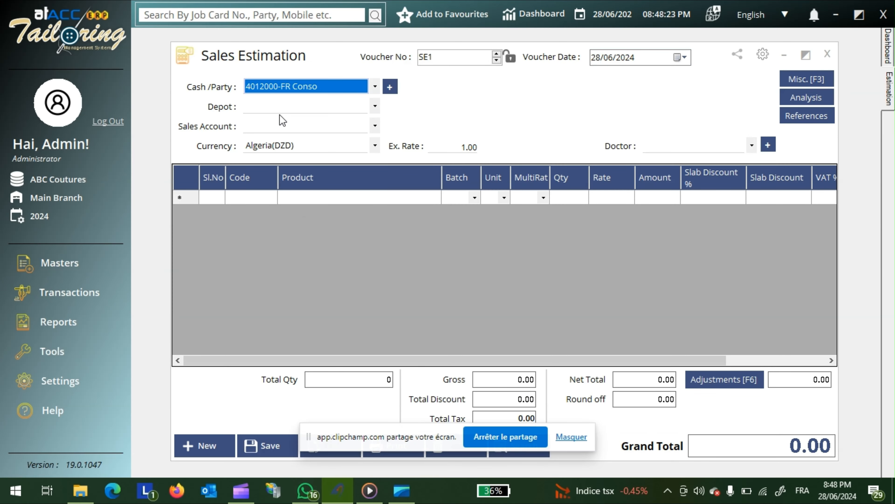
pyautogui.click(259, 107)
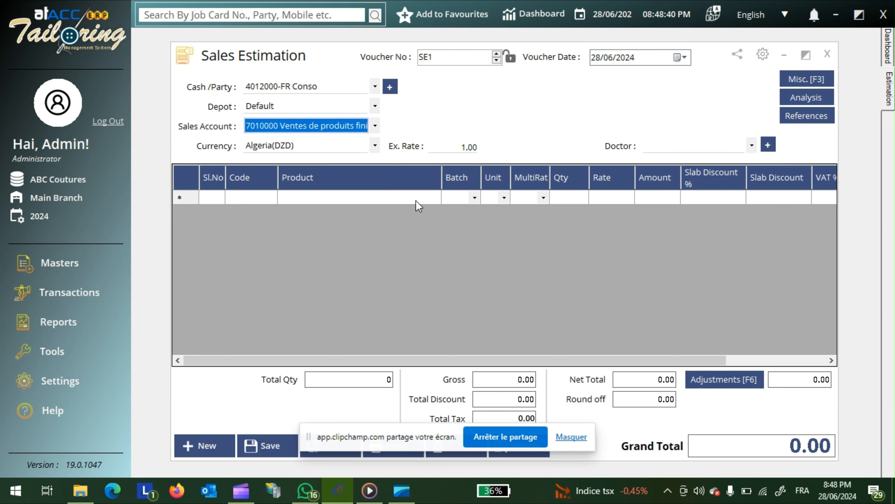
# Step: Add the product Pyjama homme (S04) to the estimation's first line, using the Default rate
pyautogui.click(415, 197)
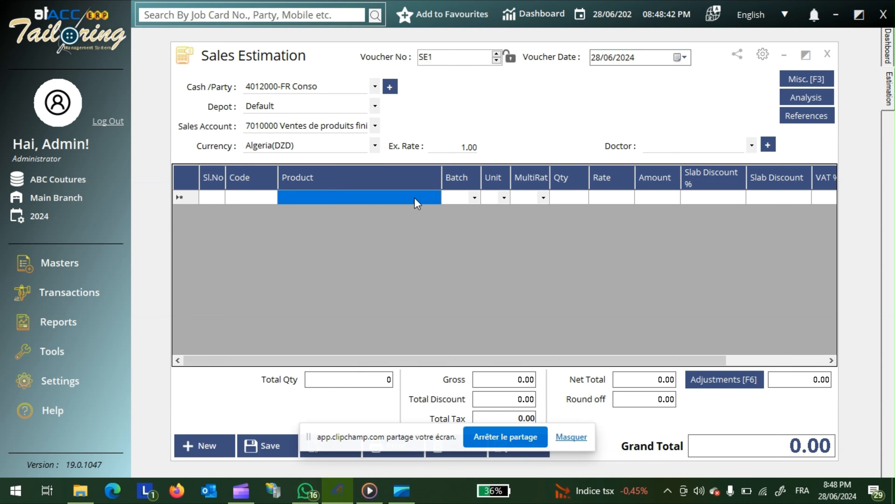
pyautogui.write('v')
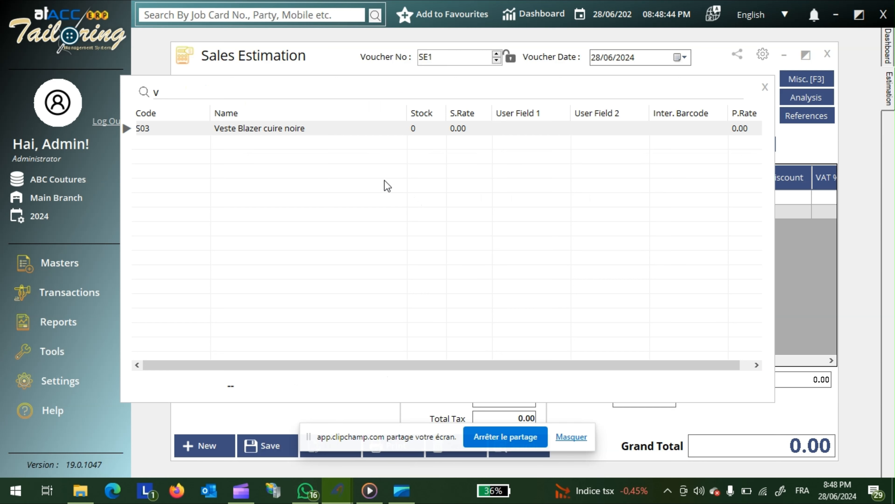
pyautogui.press('BackSpace')
pyautogui.write('p')
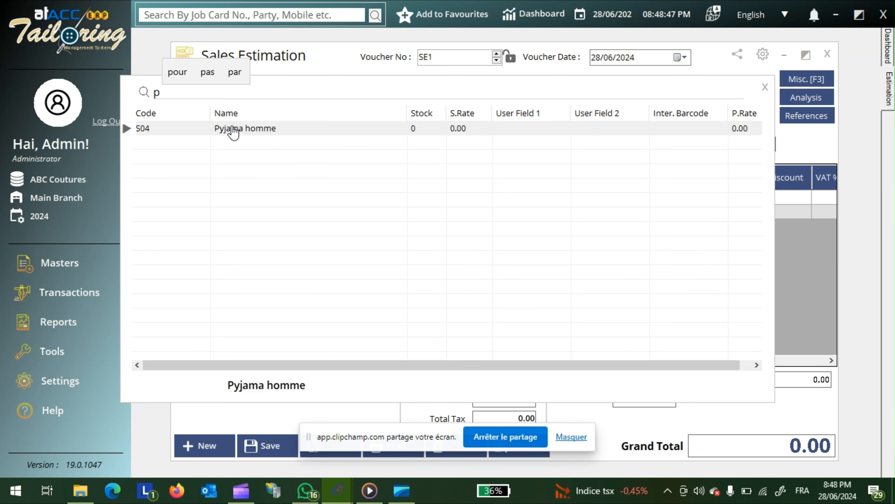
pyautogui.doubleClick(231, 128)
pyautogui.doubleClick(354, 246)
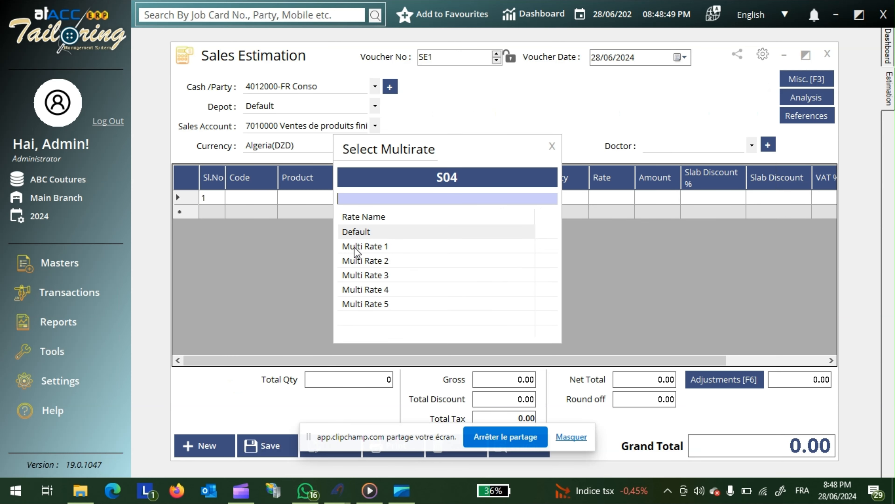
pyautogui.doubleClick(367, 235)
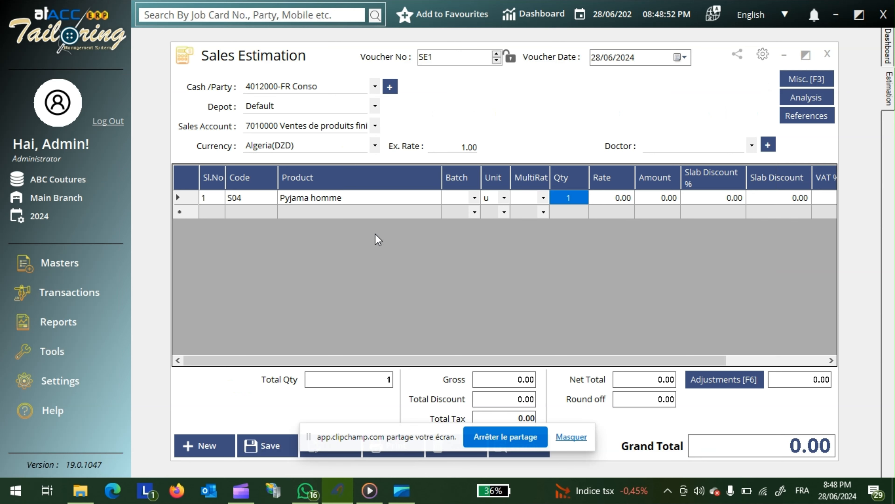
# Step: Set the Pyjama homme line to a quantity of 30 and a rate of 1200
pyautogui.write('30')
pyautogui.press('Return')
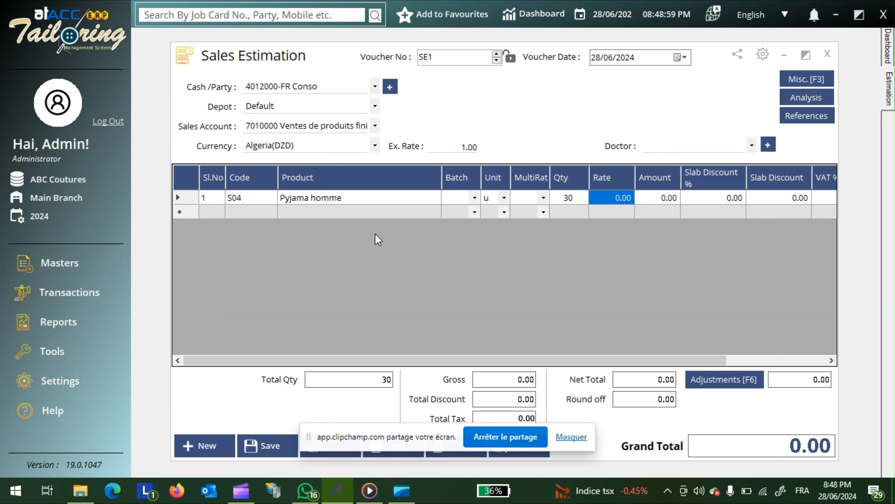
pyautogui.write('1200')
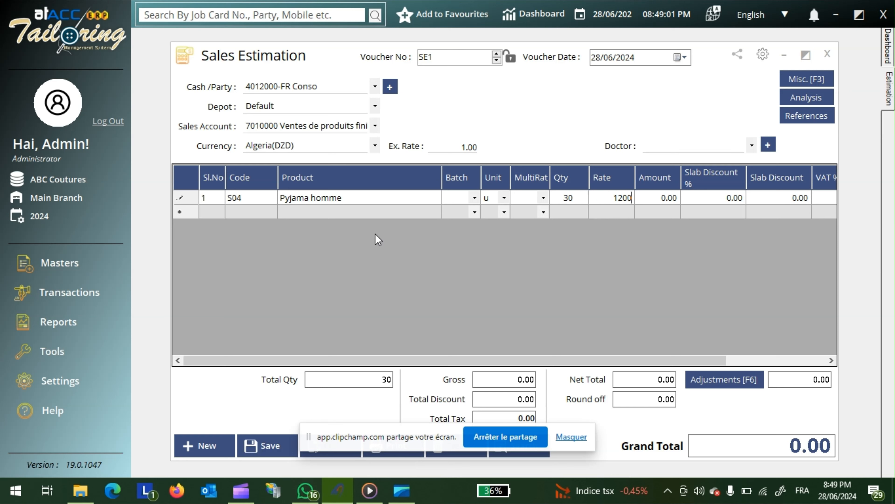
pyautogui.press('Return')
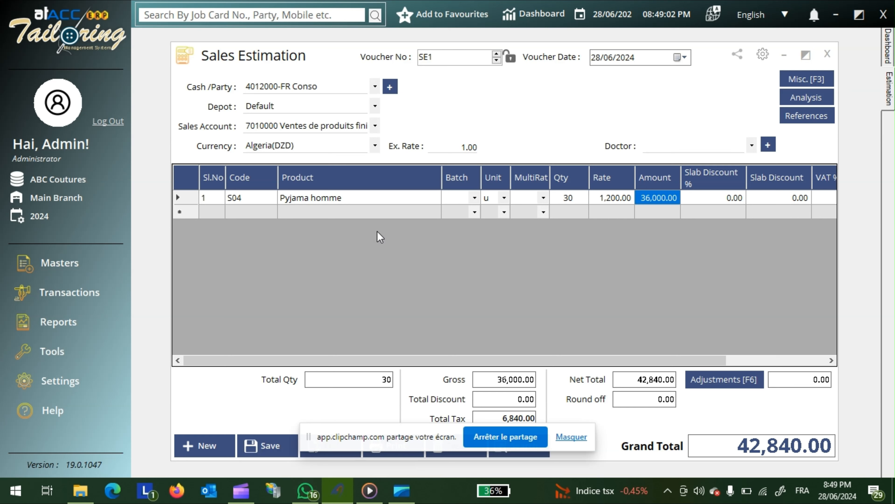
pyautogui.click(731, 196)
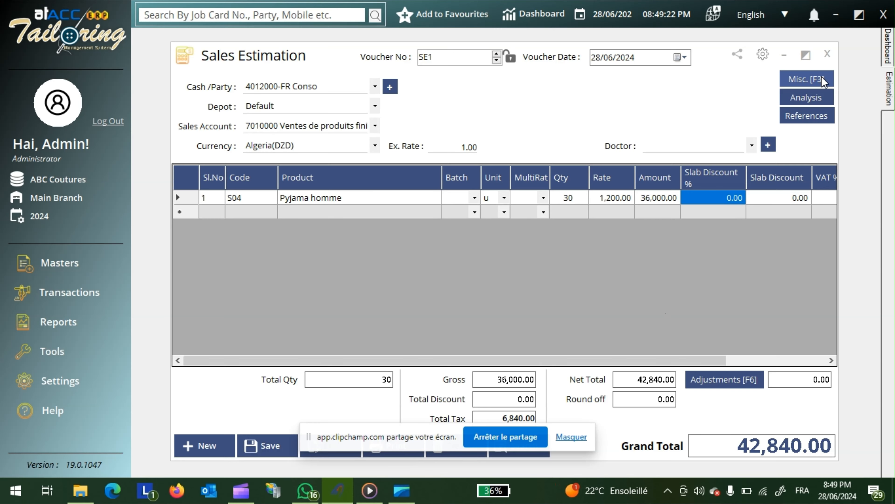
# Step: View the estimation's Miscellaneous details, close them, and open the Sales Estimation Analysis
pyautogui.click(821, 78)
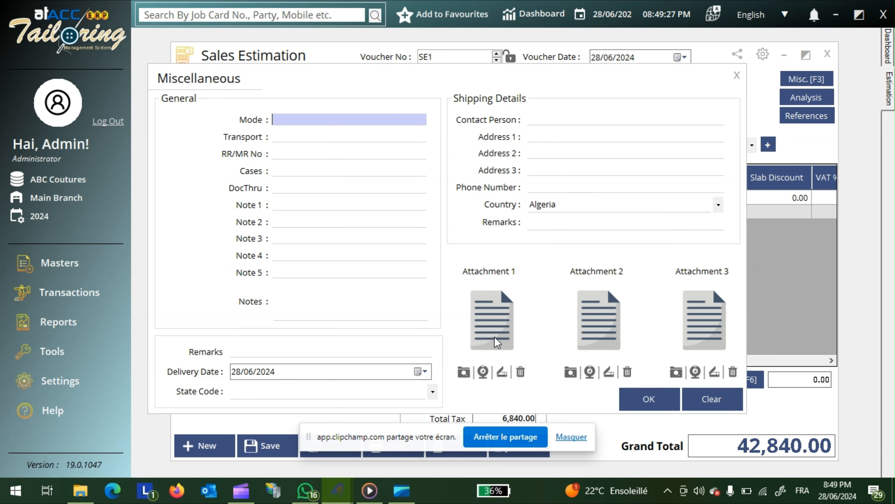
pyautogui.click(737, 75)
pyautogui.click(822, 101)
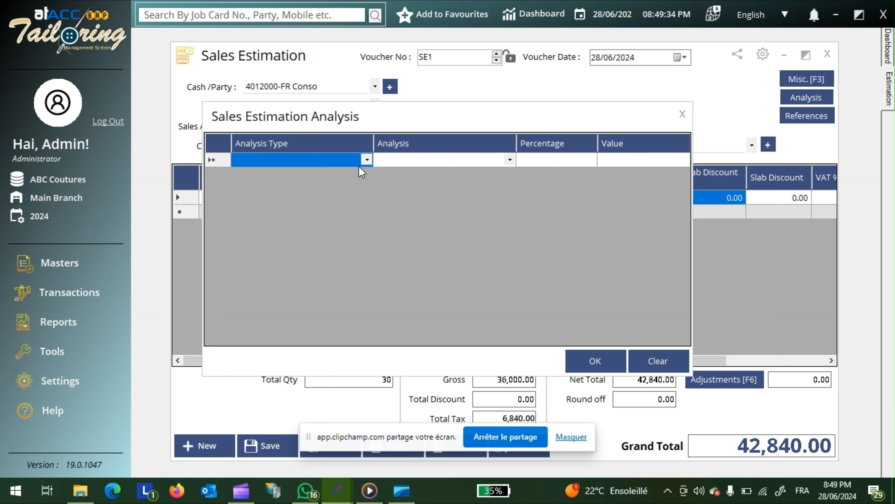
# Step: Review the available analysis types in the Sales Estimation Analysis and close it without adding an entry
pyautogui.click(367, 160)
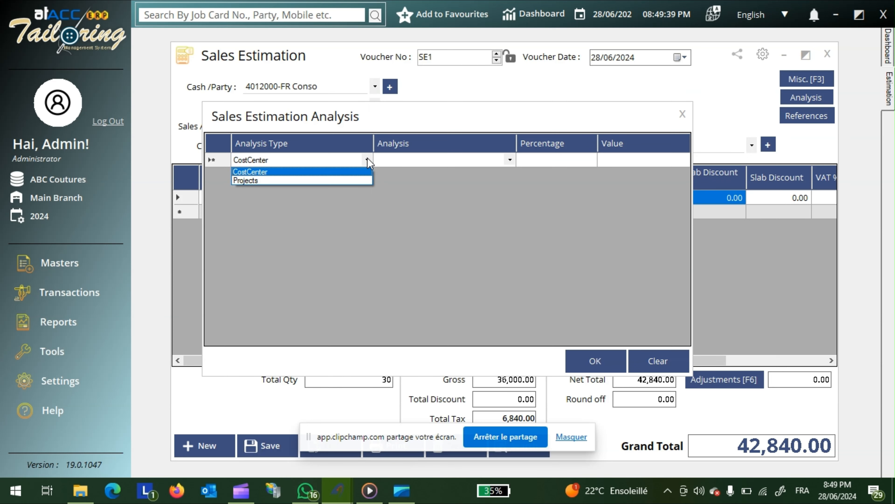
pyautogui.click(367, 160)
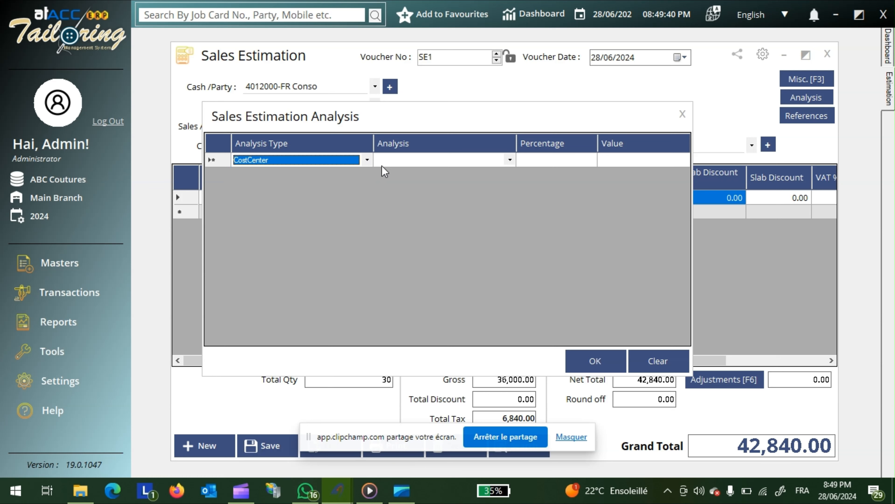
pyautogui.click(682, 114)
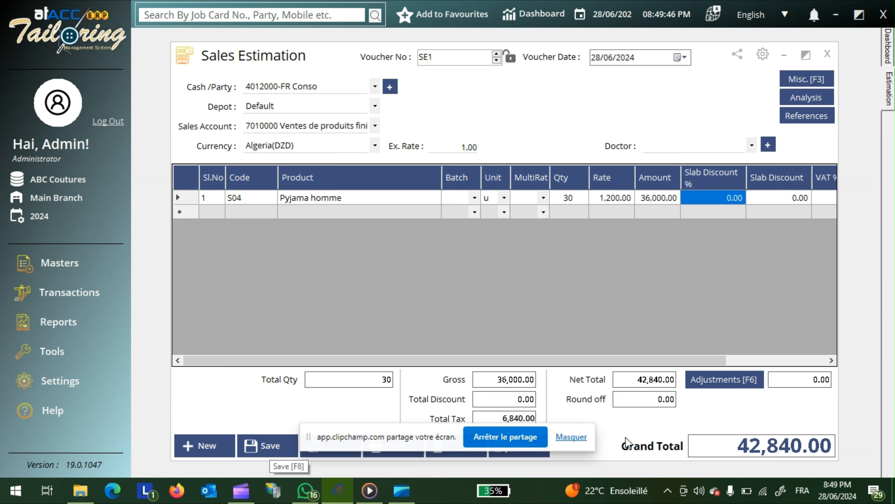
# Step: Save the sales estimation and open the saved voucher from the estimation search
pyautogui.click(581, 443)
pyautogui.click(263, 443)
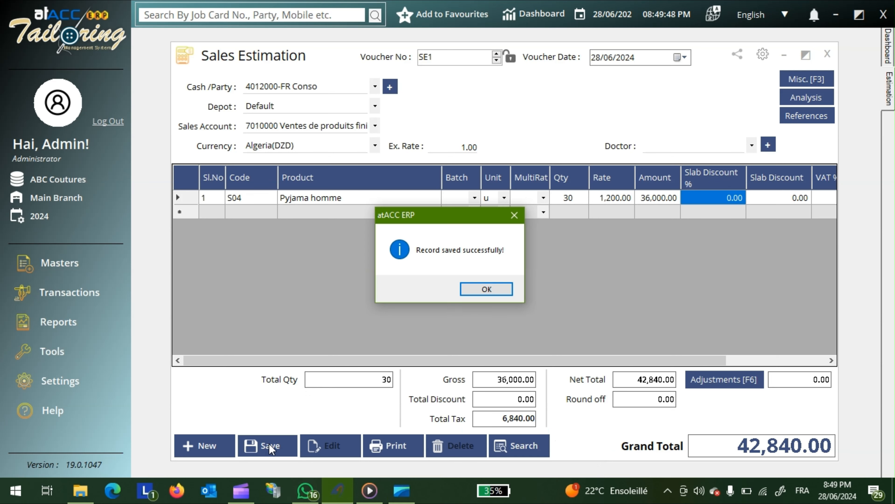
pyautogui.click(483, 289)
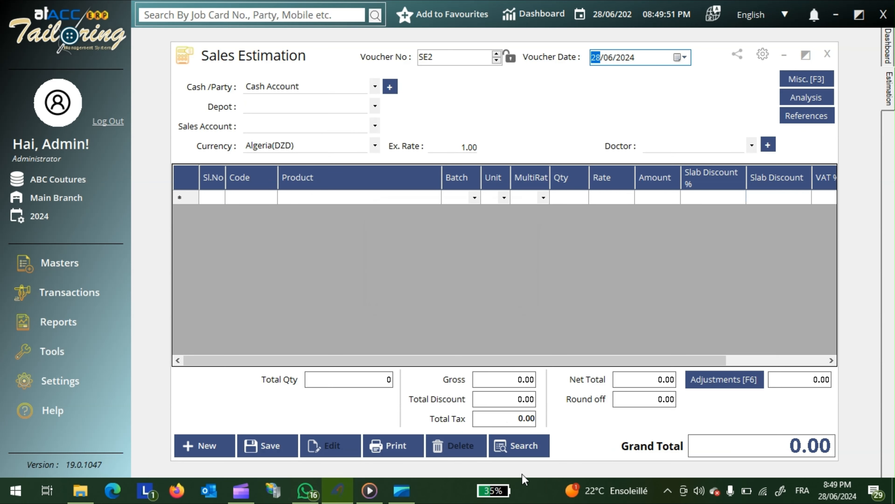
pyautogui.click(525, 455)
pyautogui.doubleClick(433, 161)
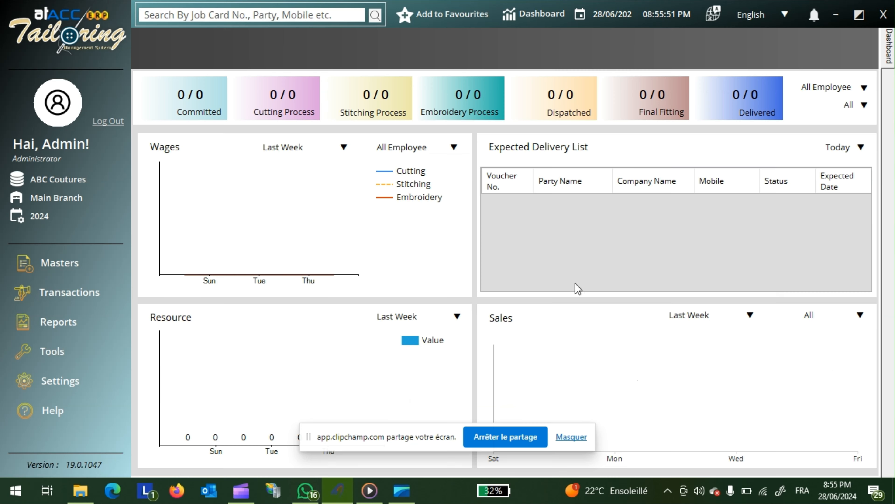
# Step: Open a new sales order and look through its Section 1, Section 2 and Section 3 options
pyautogui.click(43, 300)
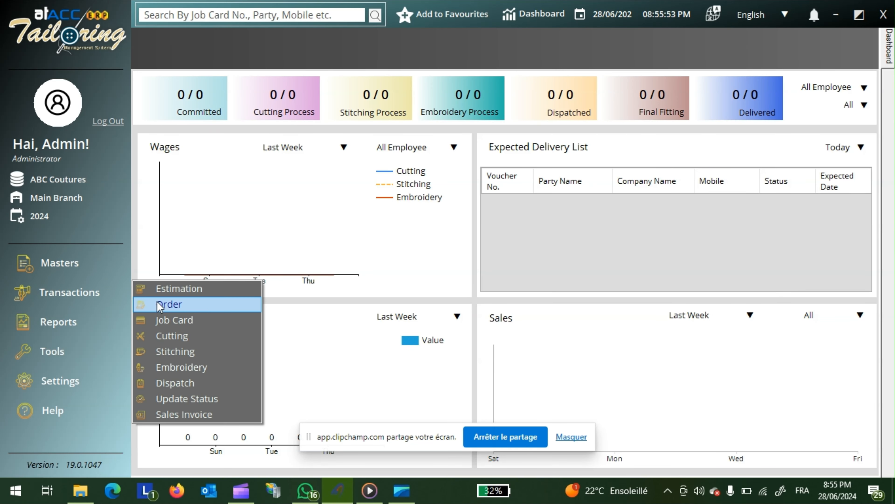
pyautogui.click(200, 305)
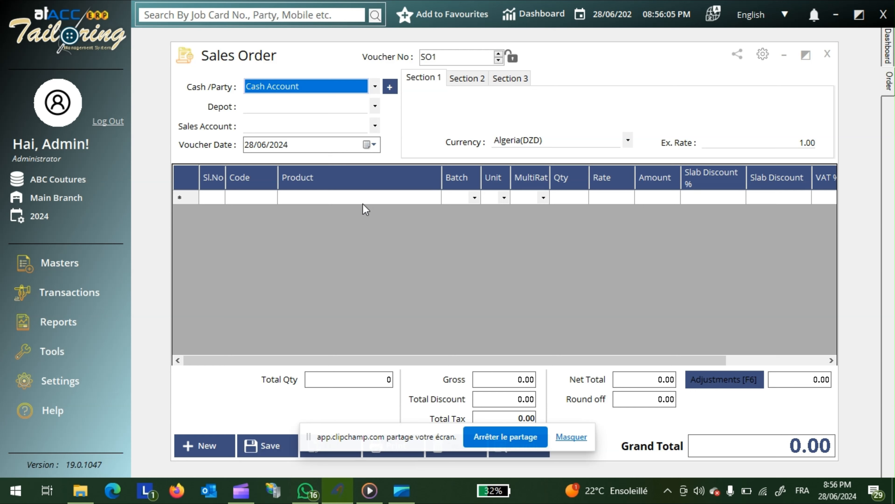
pyautogui.click(467, 79)
pyautogui.click(510, 79)
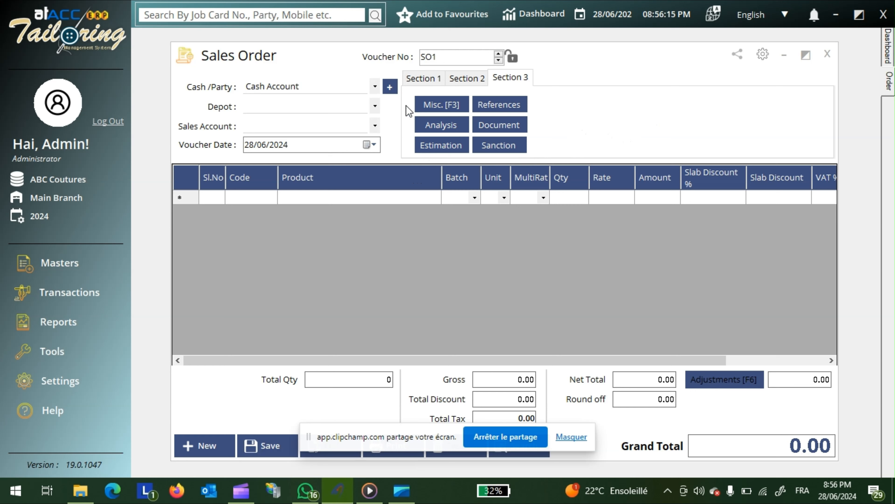
pyautogui.click(422, 79)
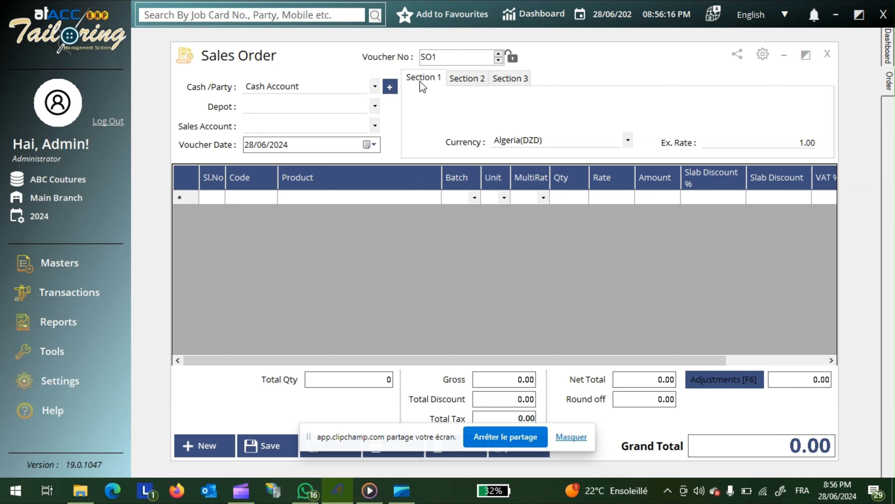
pyautogui.click(466, 83)
pyautogui.click(507, 79)
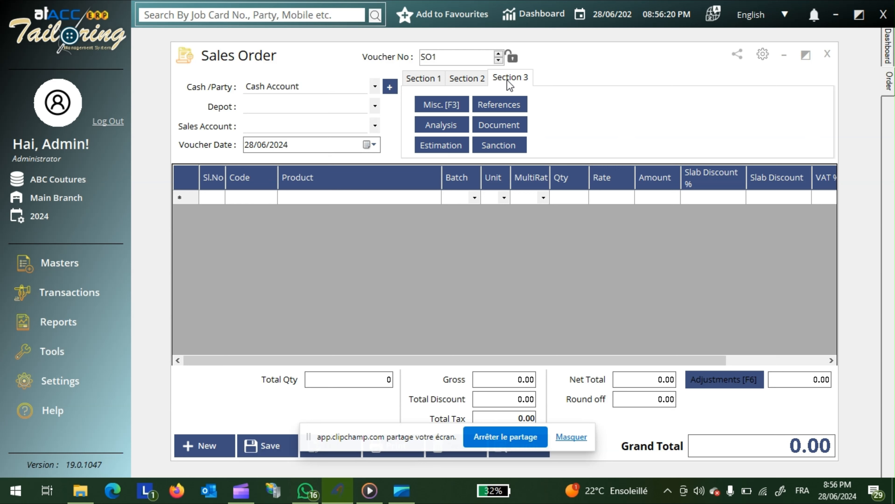
# Step: Set the order's party to 4012000-FR Conso and load the Pyjama homme line from sales estimation SE1
pyautogui.click(374, 86)
pyautogui.click(319, 113)
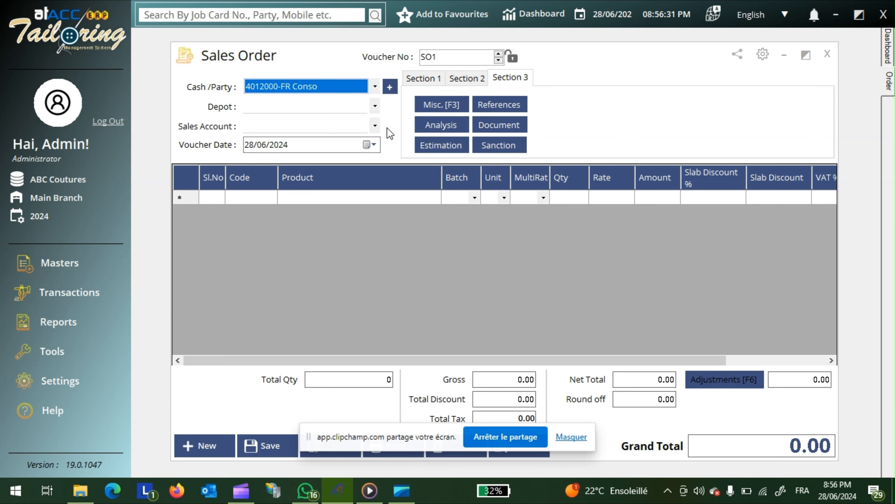
pyautogui.click(432, 146)
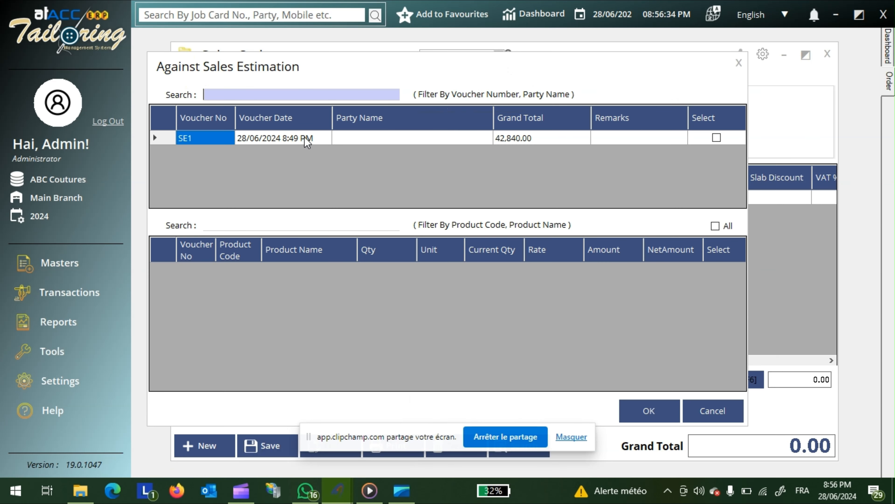
pyautogui.click(716, 137)
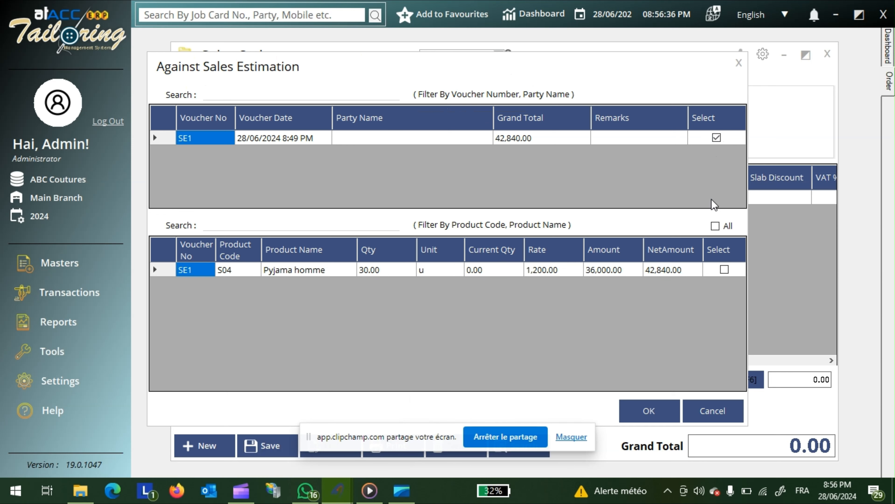
pyautogui.click(725, 270)
pyautogui.click(650, 409)
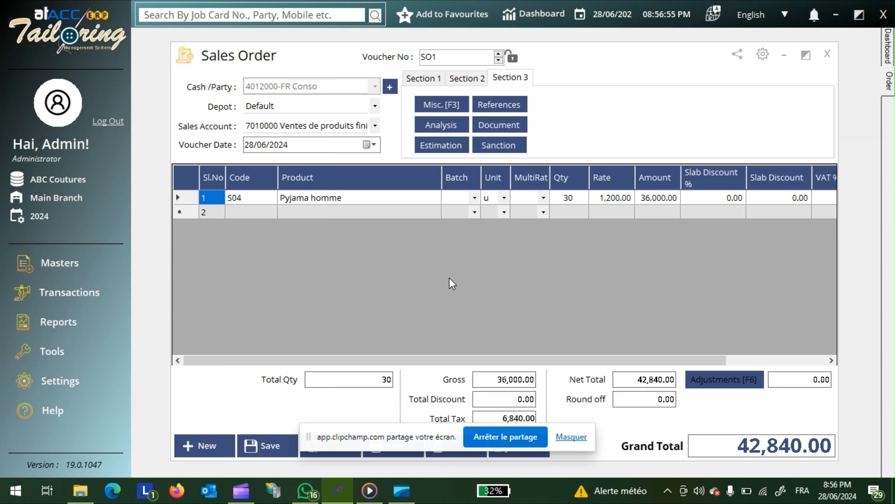
# Step: Save the sales order based on the estimation and acknowledge the save
pyautogui.click(572, 438)
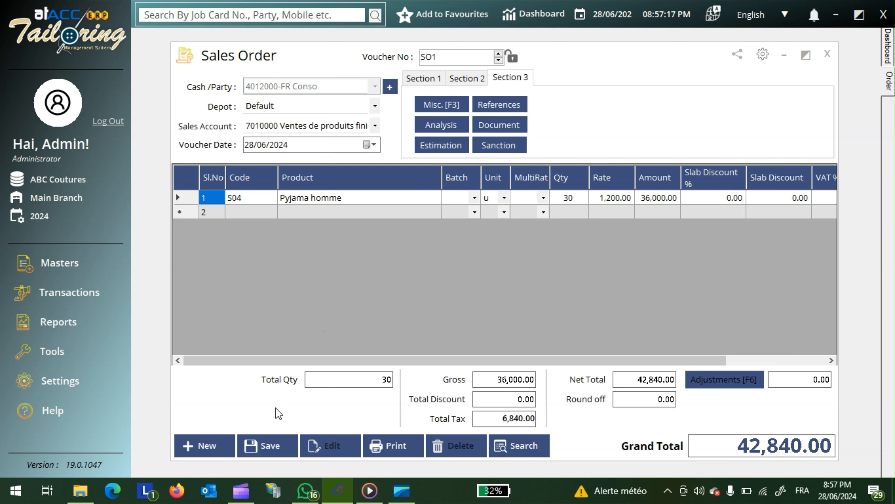
pyautogui.click(269, 450)
pyautogui.click(487, 292)
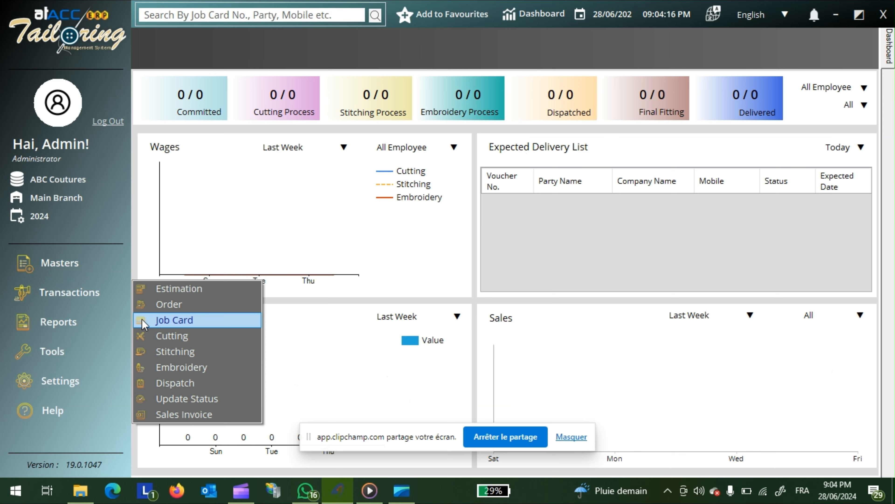
# Step: Open a new job card for the party Mode One Algeria, keeping the priority at Regular
pyautogui.click(167, 326)
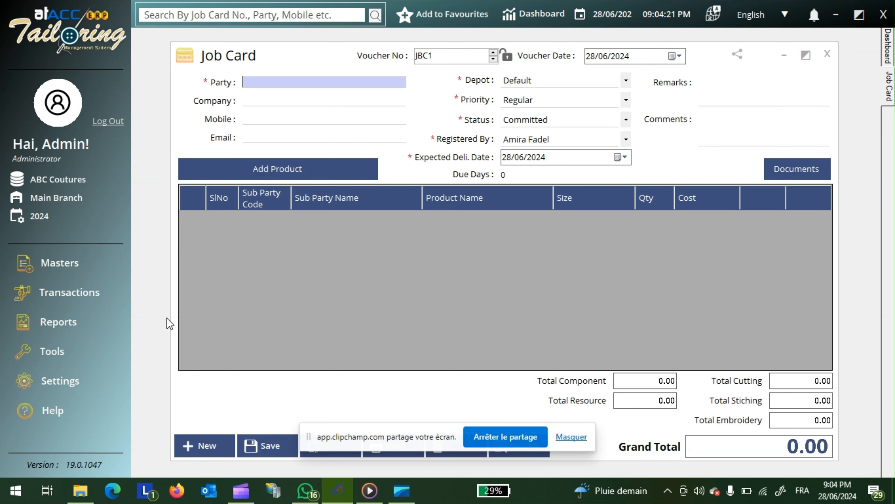
pyautogui.write('f')
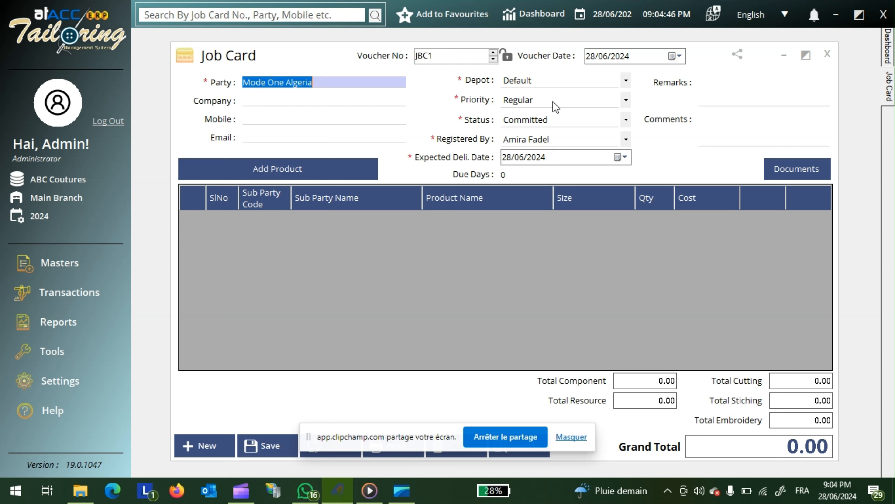
pyautogui.click(625, 100)
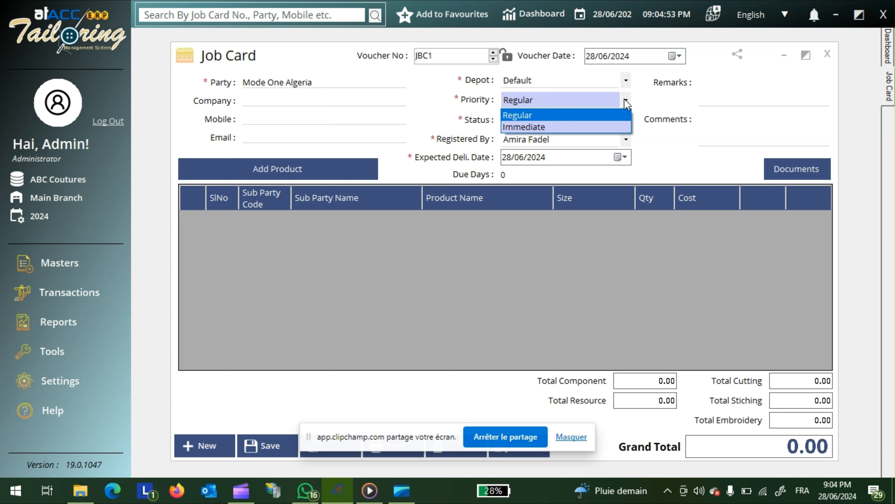
pyautogui.click(641, 104)
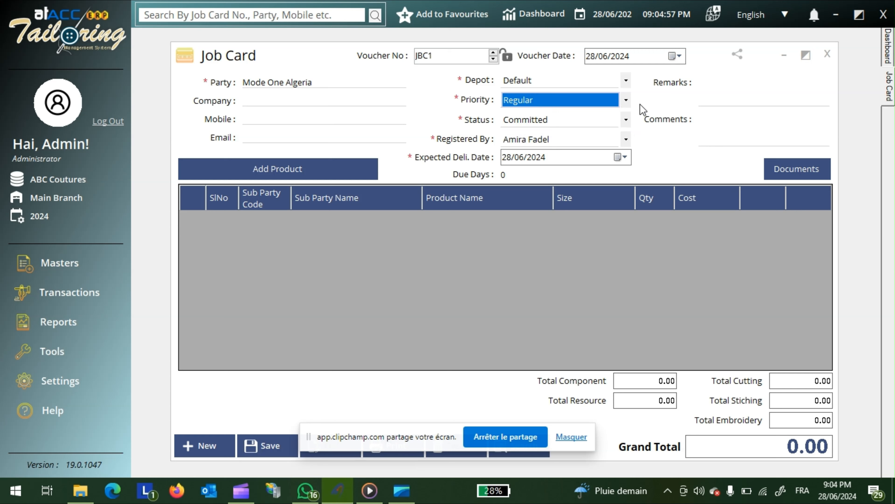
# Step: Review the job card's Status and Registered By choices and its Remarks, Comments and Documents entries, keeping the status Committed
pyautogui.click(626, 121)
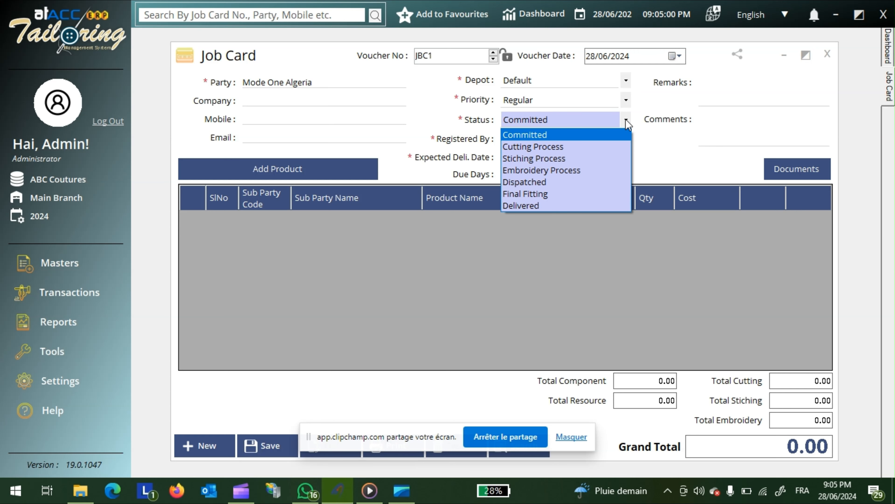
pyautogui.click(625, 119)
pyautogui.click(625, 142)
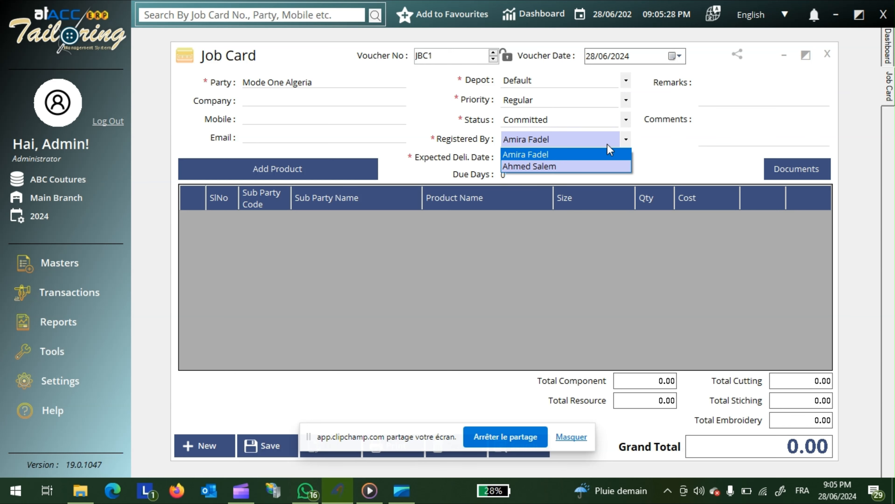
pyautogui.click(506, 155)
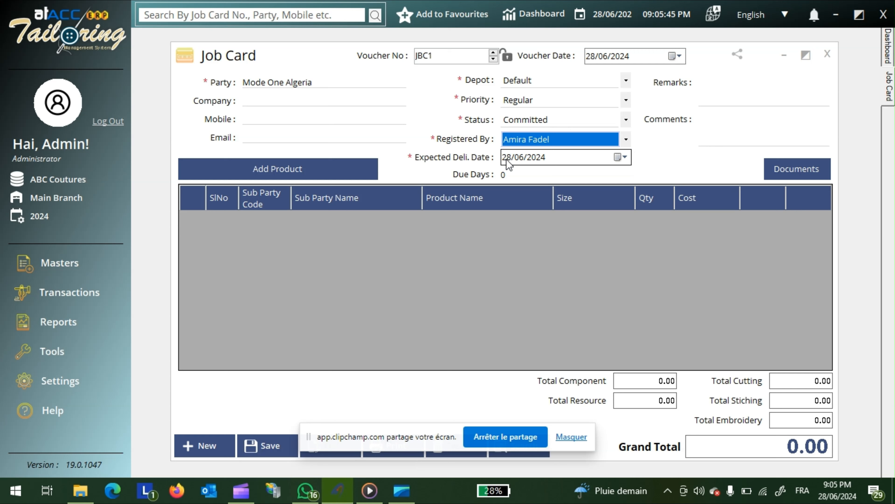
pyautogui.click(735, 94)
pyautogui.click(723, 119)
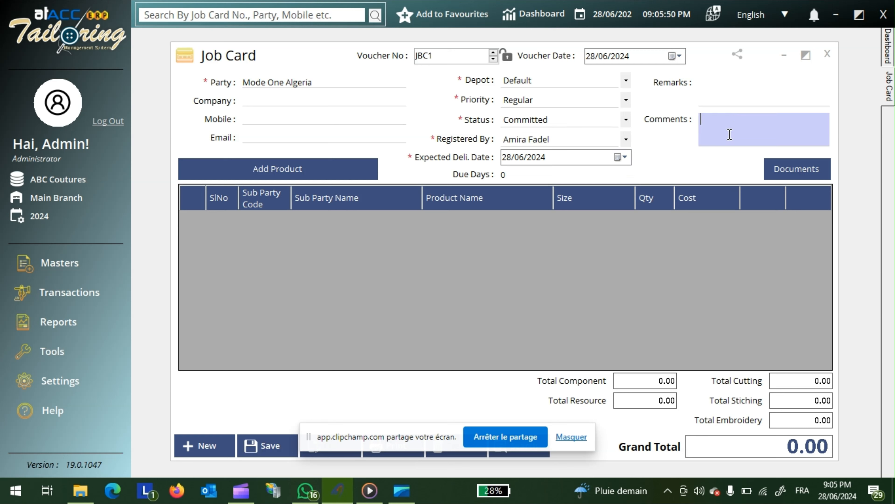
pyautogui.click(778, 163)
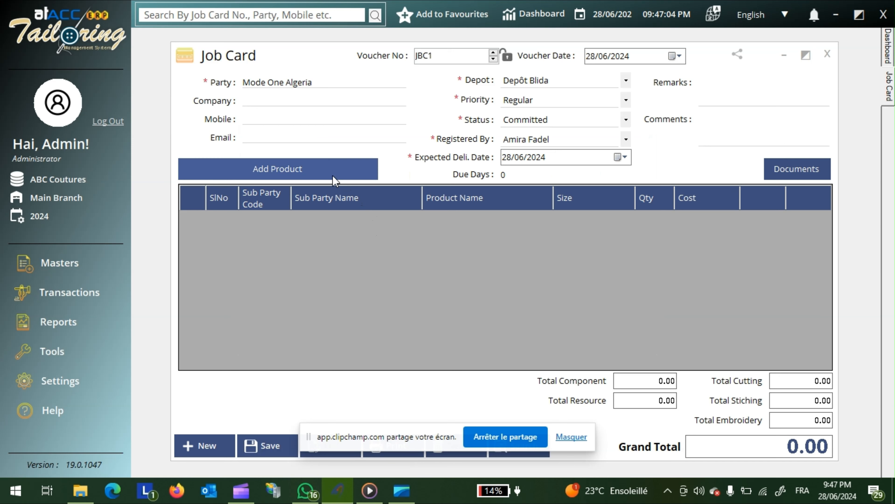
# Step: Add the product Pyjama homme to the job card with a quantity of 100
pyautogui.click(333, 168)
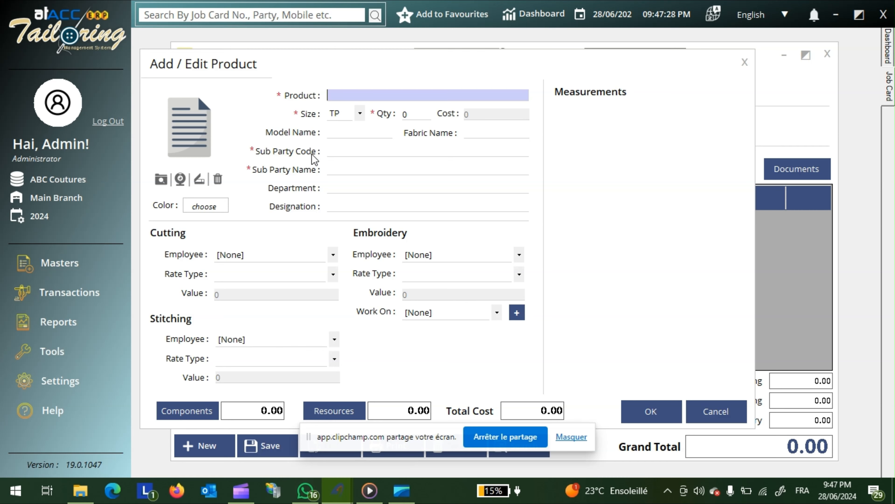
pyautogui.write('j')
pyautogui.press('BackSpace')
pyautogui.write('p')
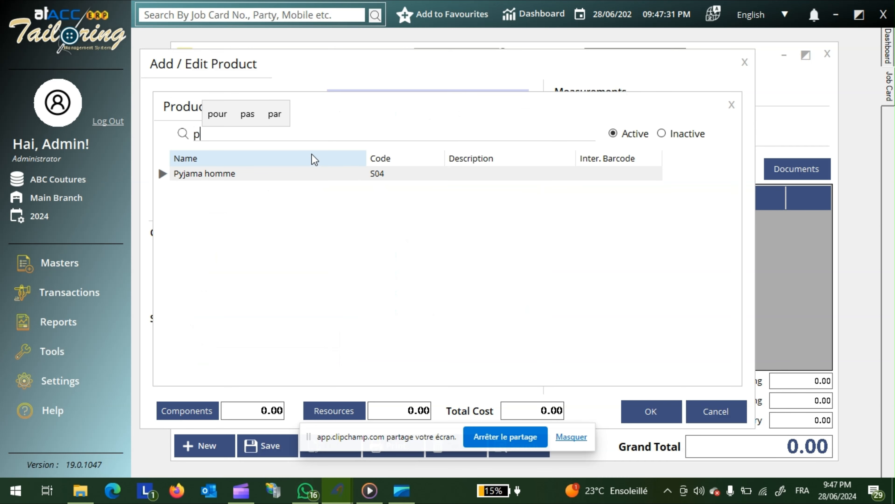
pyautogui.click(254, 180)
pyautogui.doubleClick(254, 180)
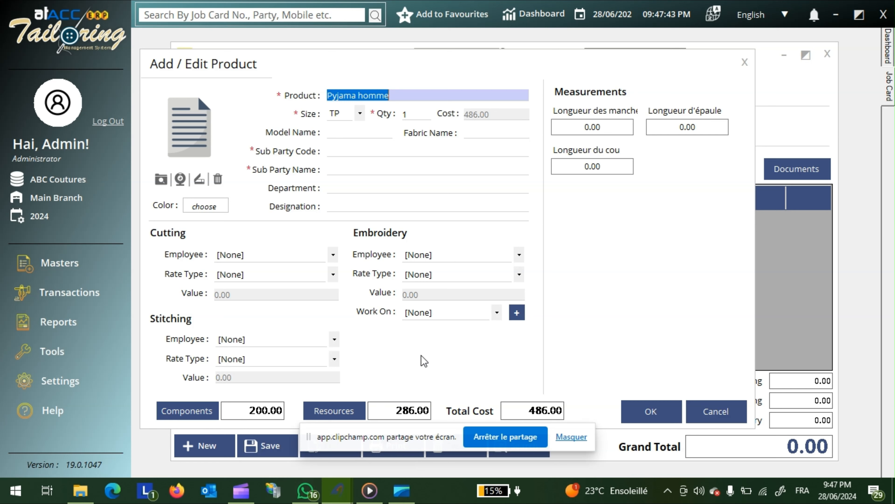
pyautogui.click(419, 116)
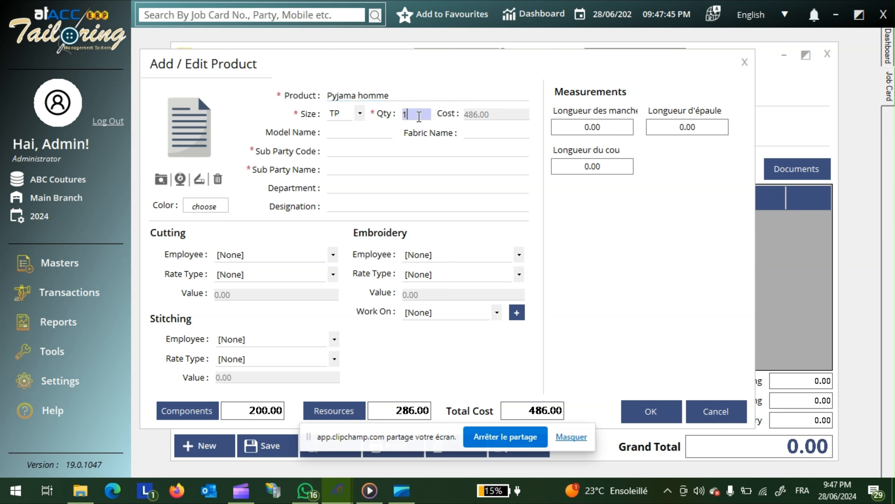
pyautogui.write('00')
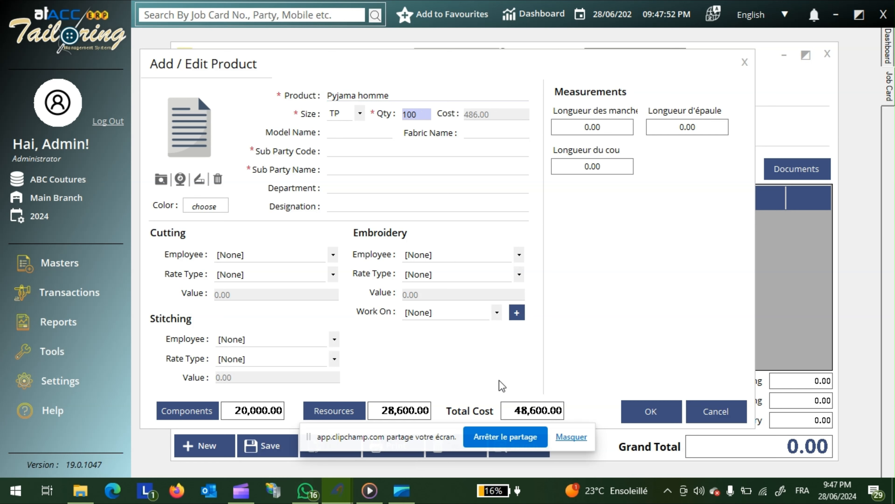
pyautogui.click(373, 134)
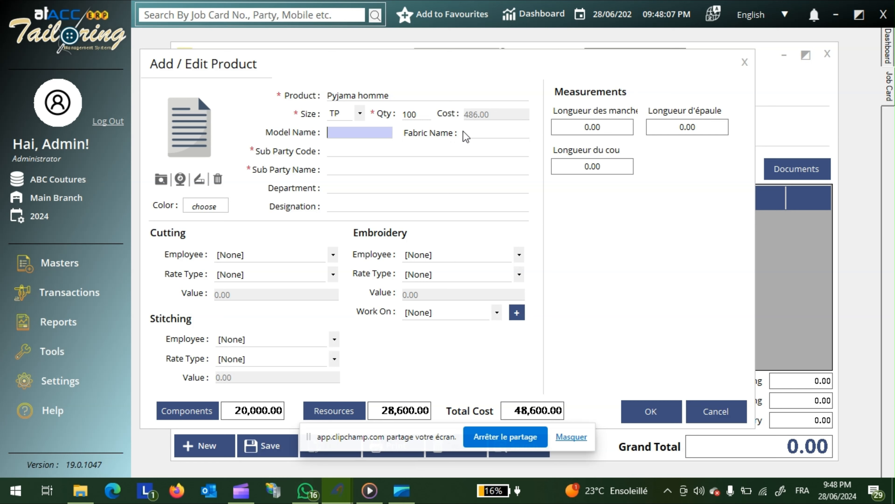
# Step: Set the Pyjama homme measurements to 25 for sleeve length, 30 for shoulder length and 21 for neck length
pyautogui.moveTo(600, 125); pyautogui.dragTo(577, 127)
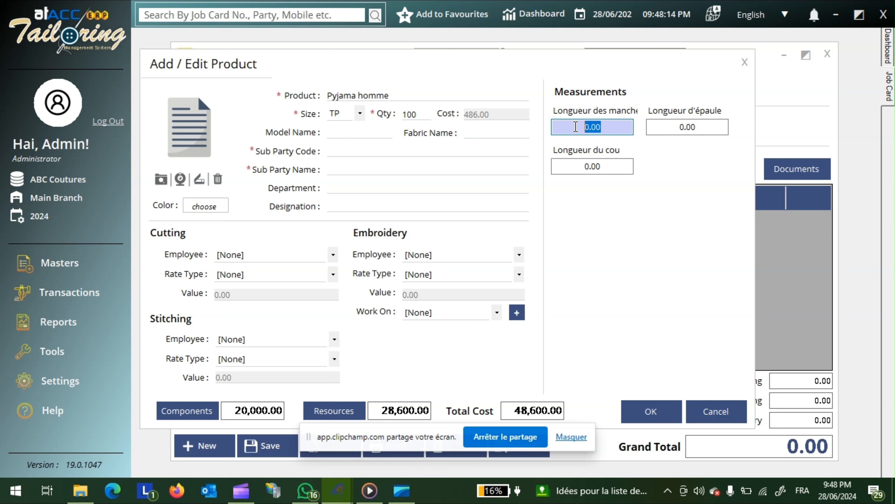
pyautogui.write('25')
pyautogui.moveTo(672, 124); pyautogui.dragTo(697, 123)
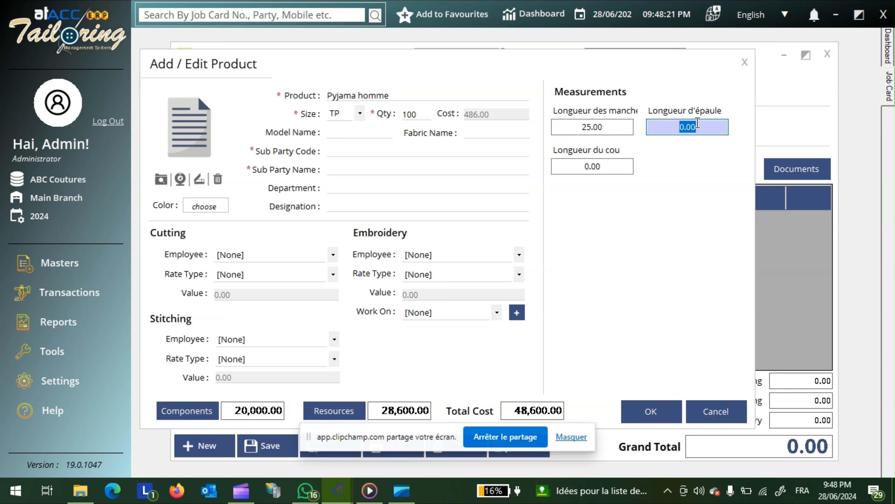
pyautogui.write('30')
pyautogui.press('Tab')
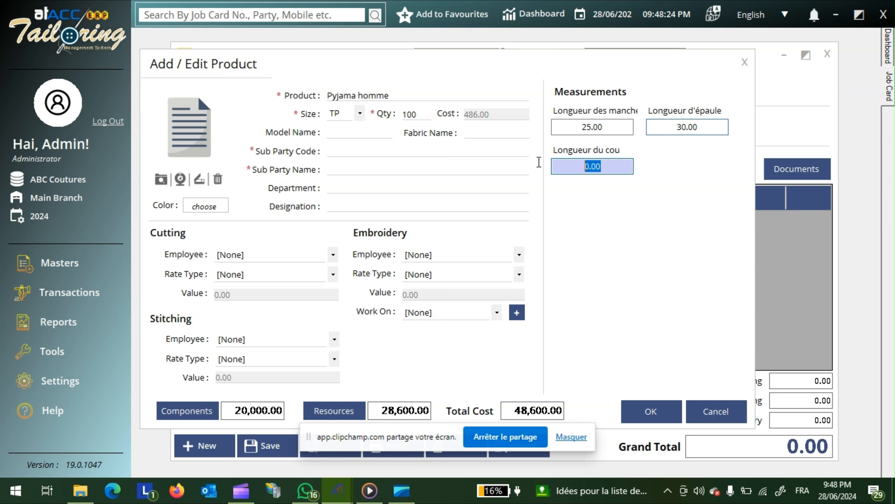
pyautogui.write('21')
# Step: Enter the sub party code and the sub party name Mode One Oran for the product
pyautogui.click(352, 151)
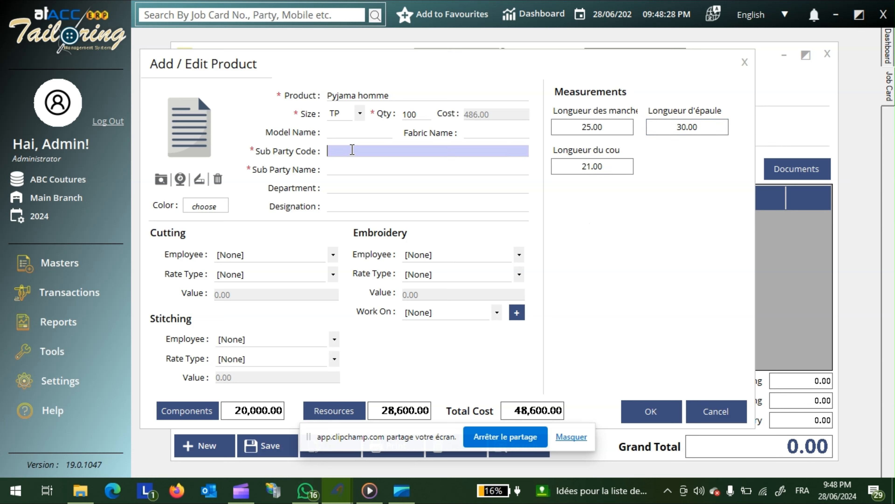
pyautogui.write('90000')
pyautogui.click(342, 165)
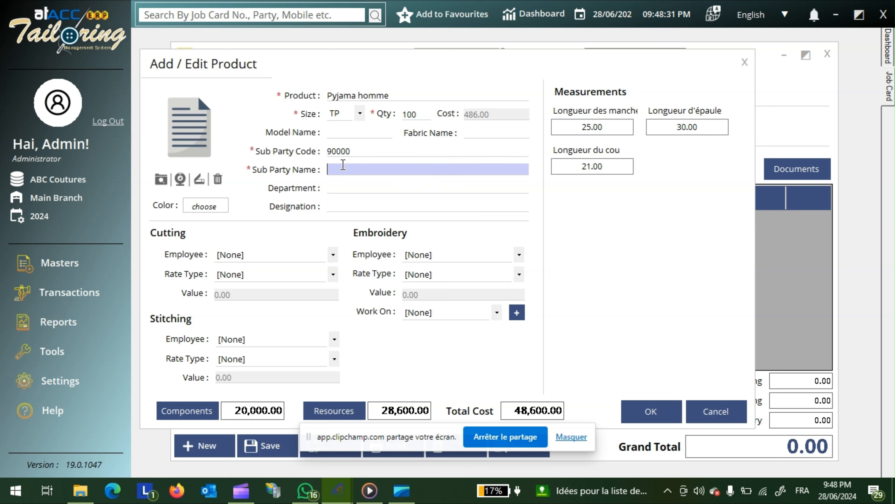
pyautogui.write('Mode ')
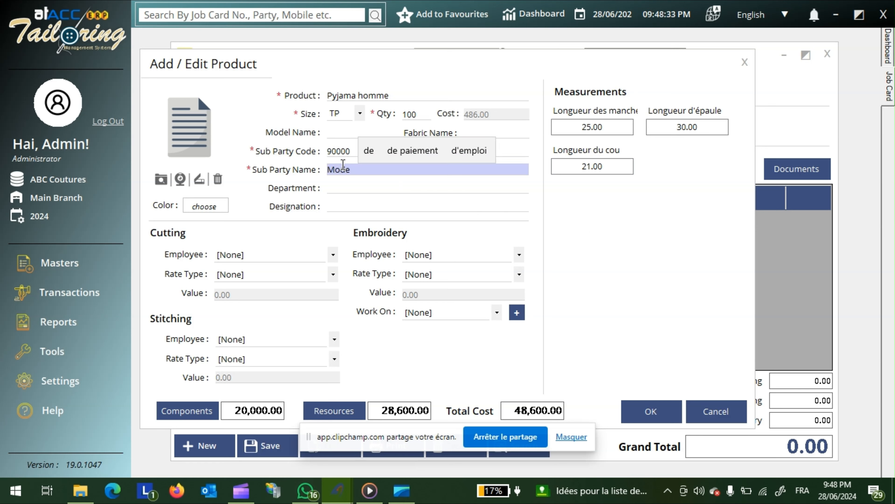
pyautogui.write('One')
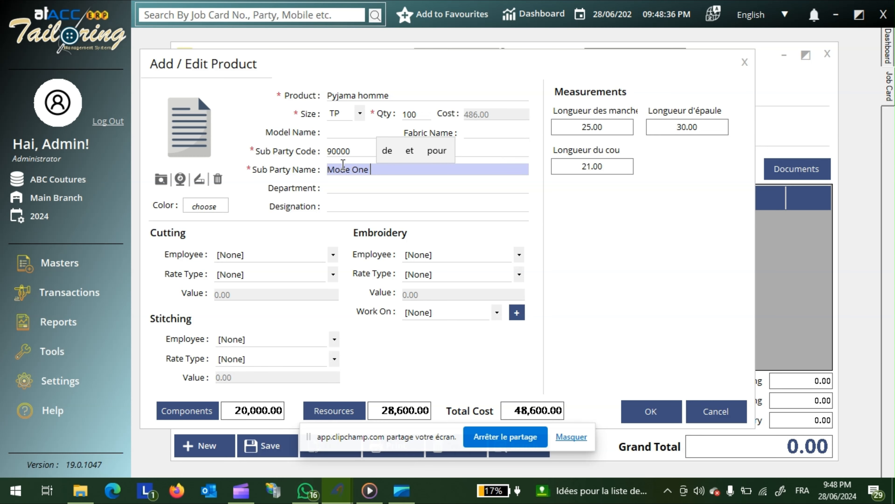
pyautogui.moveTo(349, 62)
pyautogui.mouseDown()
pyautogui.moveTo(348, 141)
pyautogui.moveTo(360, 103)
pyautogui.moveTo(354, 65)
pyautogui.mouseUp()
pyautogui.write('Oran')
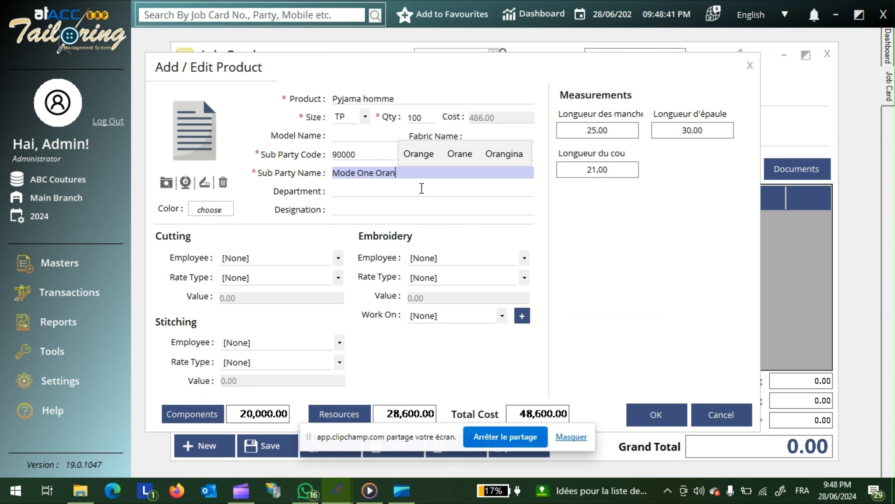
# Step: Give the product a light grey color and attach the pyjama image file to it
pyautogui.click(208, 212)
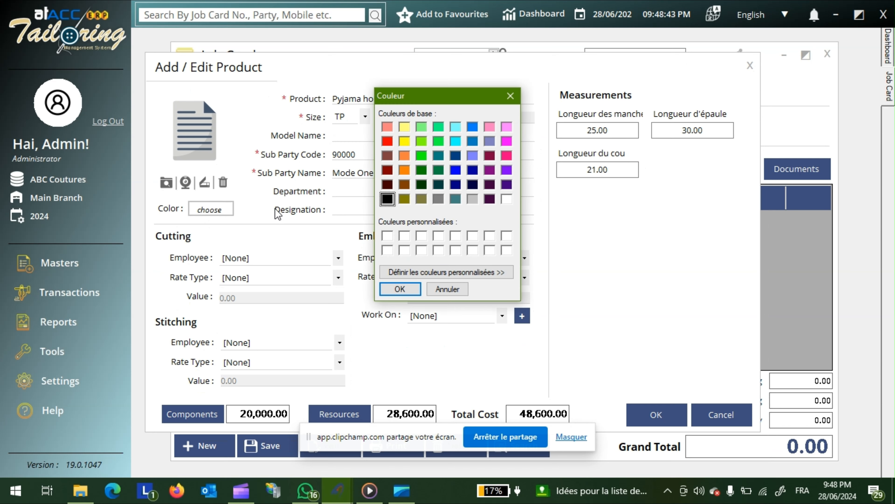
pyautogui.click(472, 199)
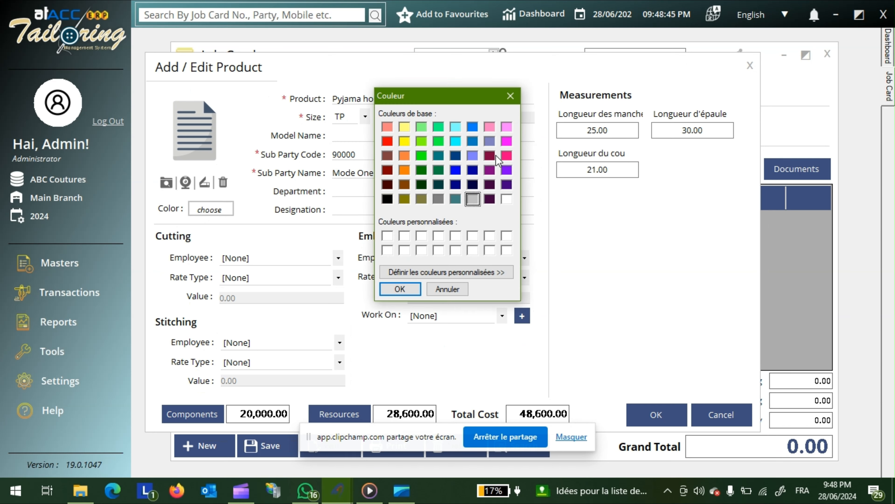
pyautogui.click(401, 289)
pyautogui.click(166, 182)
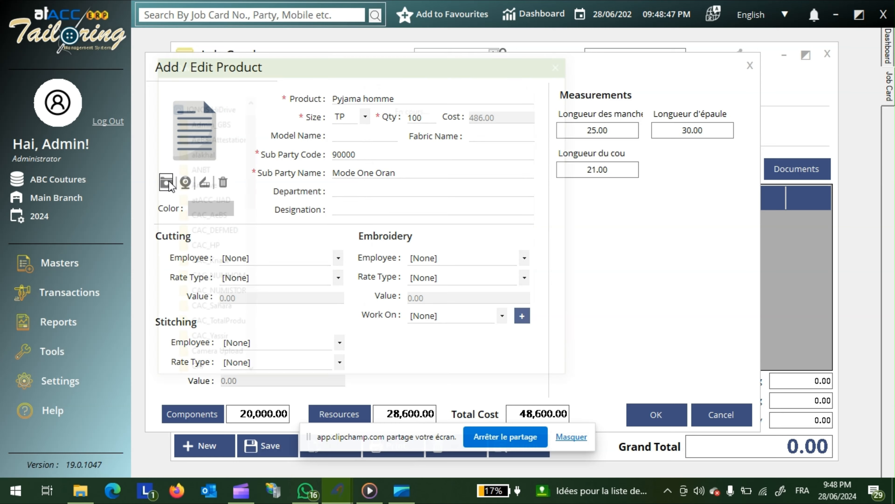
pyautogui.doubleClick(280, 153)
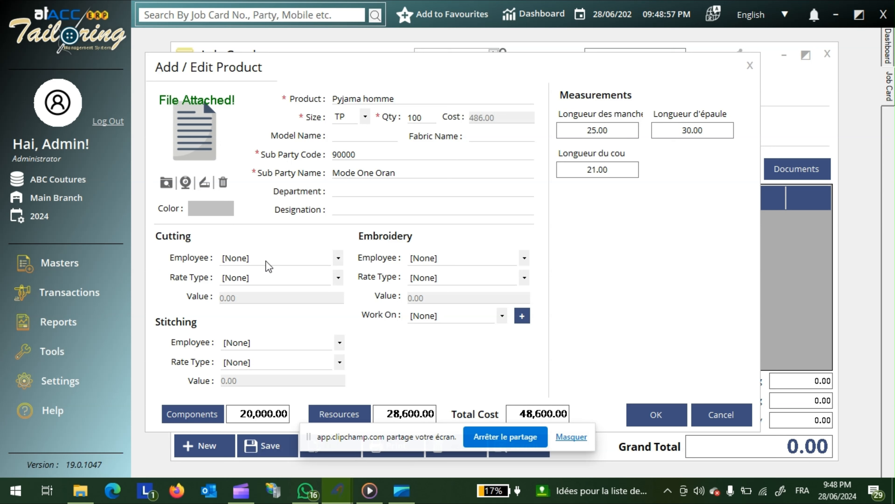
# Step: Assign the available cutting employee with the rate type Coupe Pyjamas
pyautogui.click(307, 260)
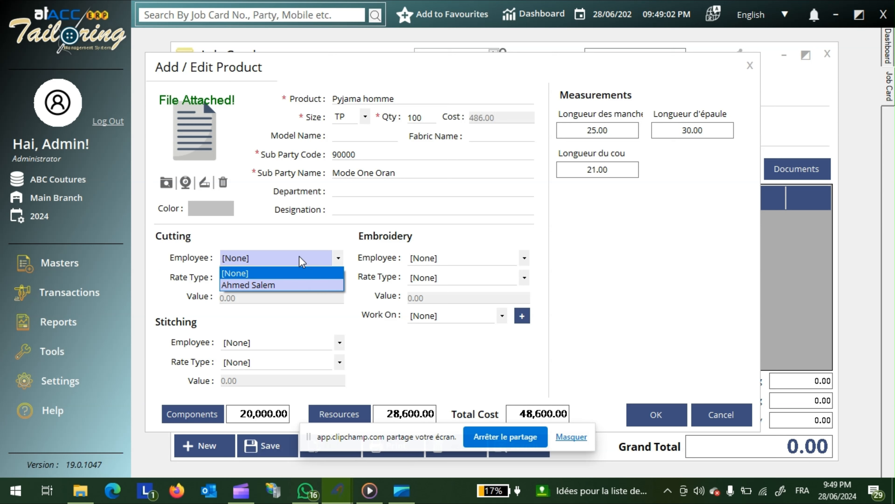
pyautogui.click(270, 286)
pyautogui.click(266, 281)
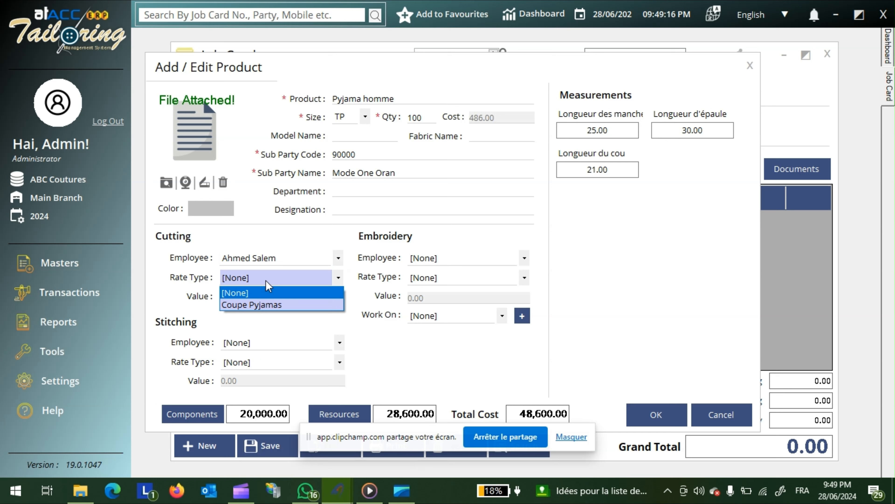
pyautogui.click(265, 305)
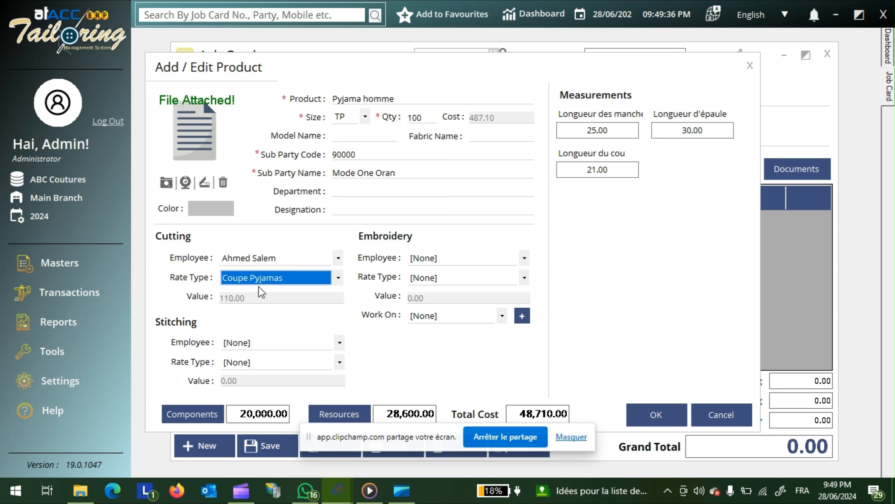
# Step: Assign the available stitching employee with the rate type Couture simple
pyautogui.click(255, 343)
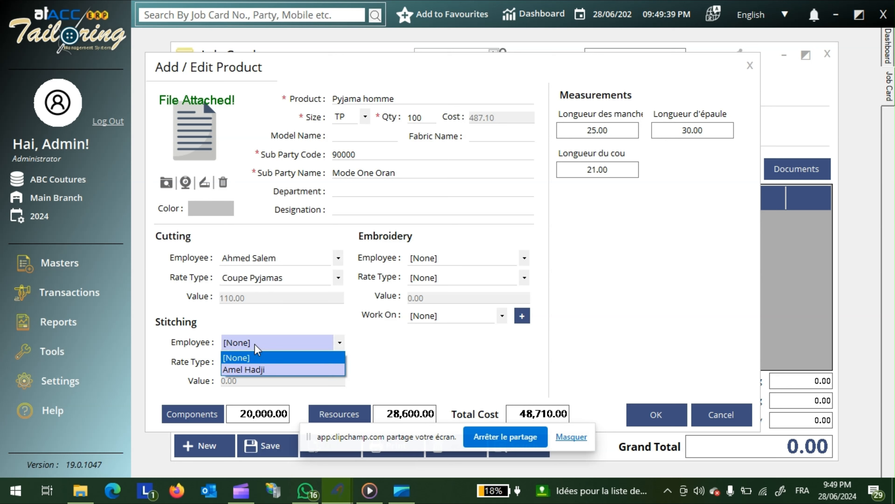
pyautogui.click(257, 370)
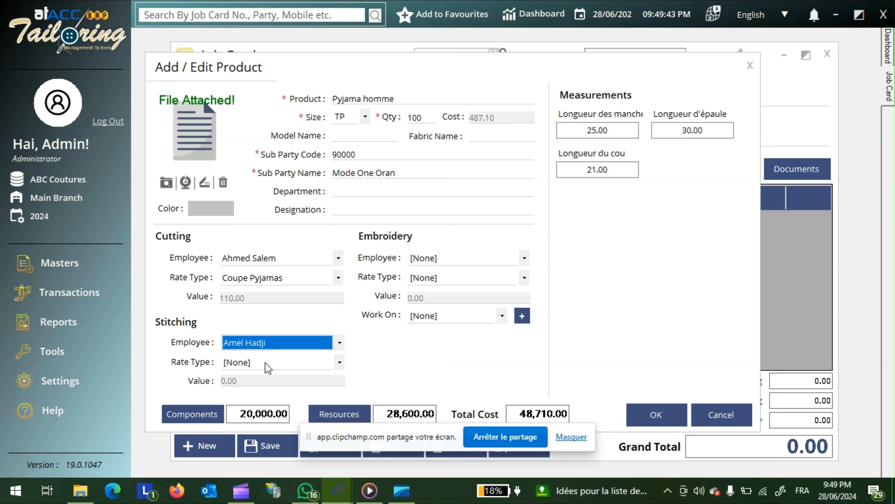
pyautogui.click(265, 362)
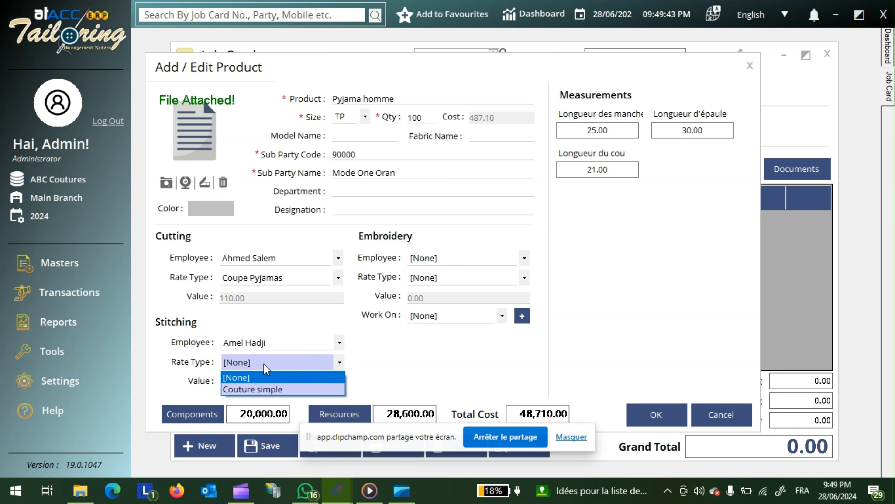
pyautogui.click(253, 387)
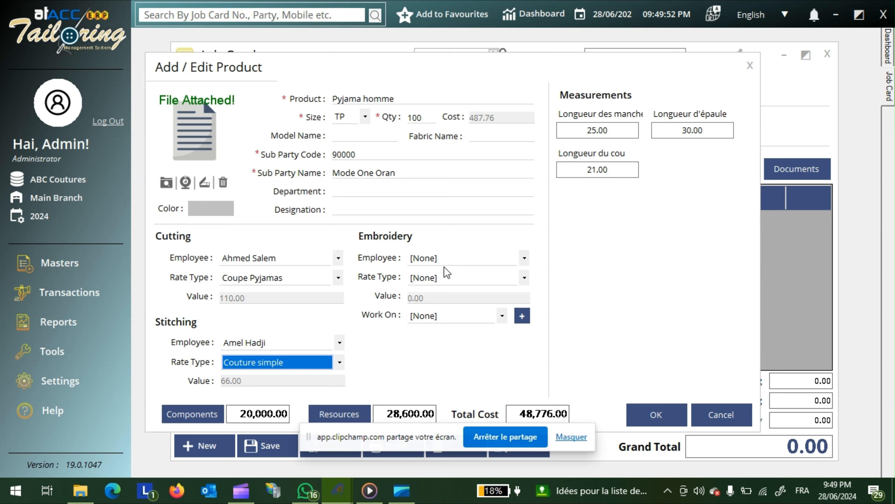
# Step: Assign the available embroidery employee, leaving the embroidery rate type at [None]
pyautogui.click(470, 263)
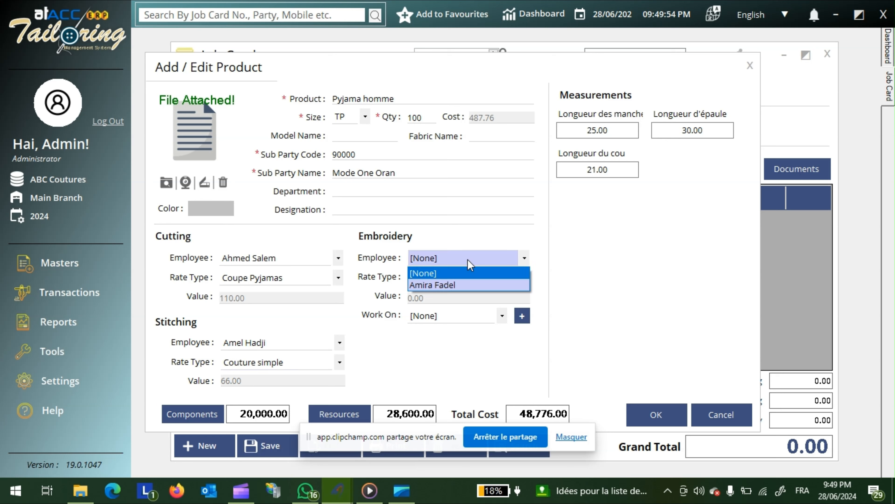
pyautogui.click(457, 285)
pyautogui.click(447, 279)
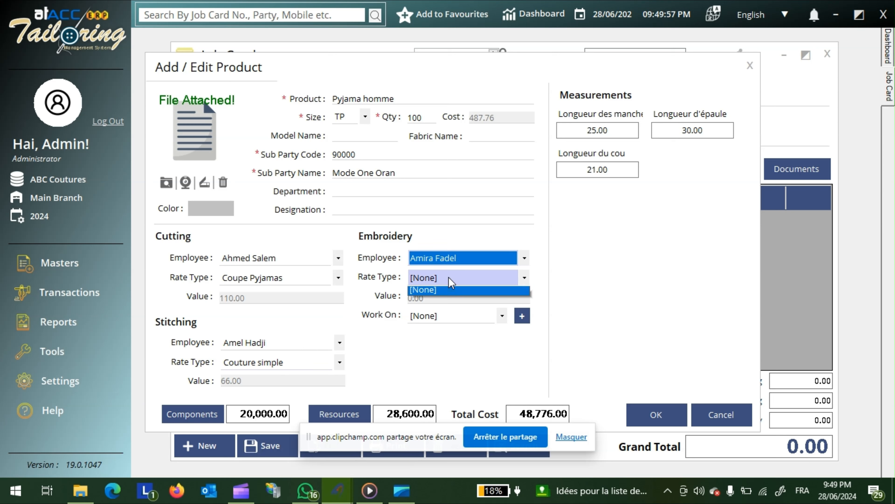
pyautogui.click(451, 281)
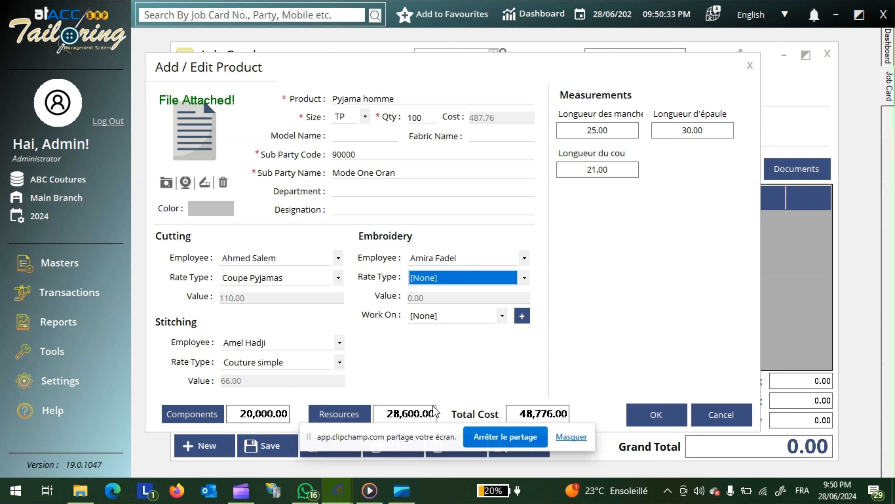
# Step: Review the product's component list and its blank entry row, and accept it without adding components
pyautogui.click(210, 417)
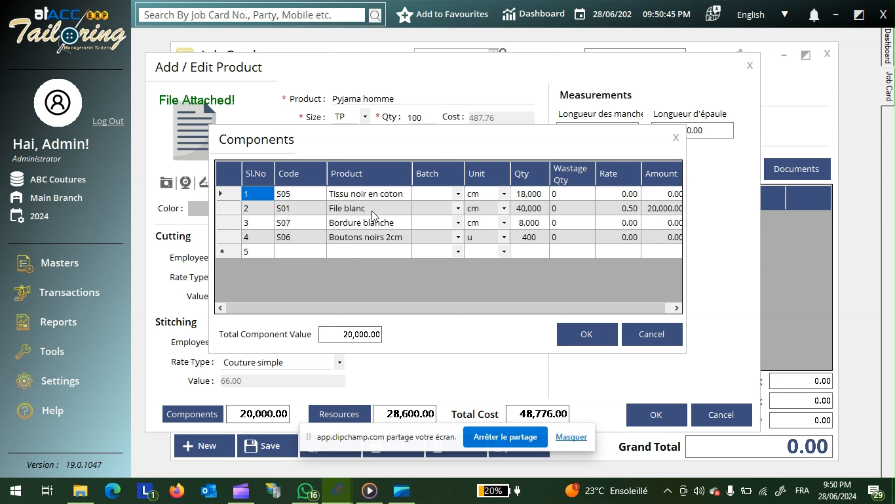
pyautogui.click(388, 252)
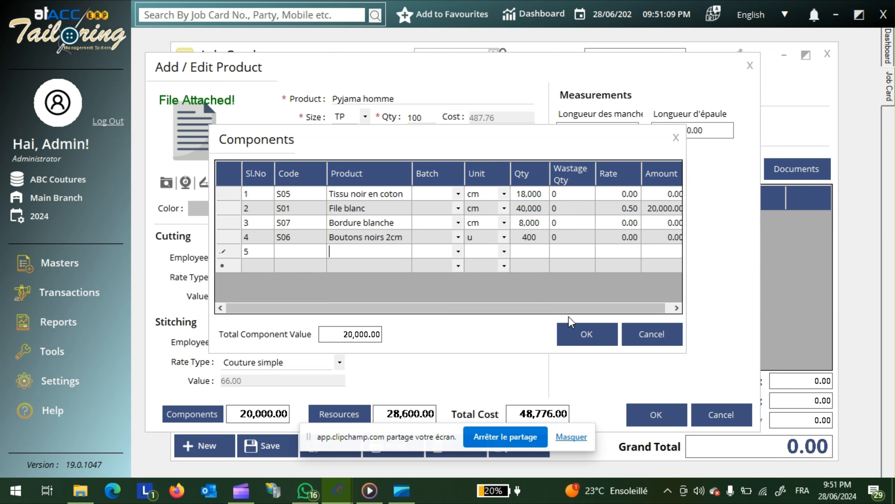
pyautogui.click(580, 333)
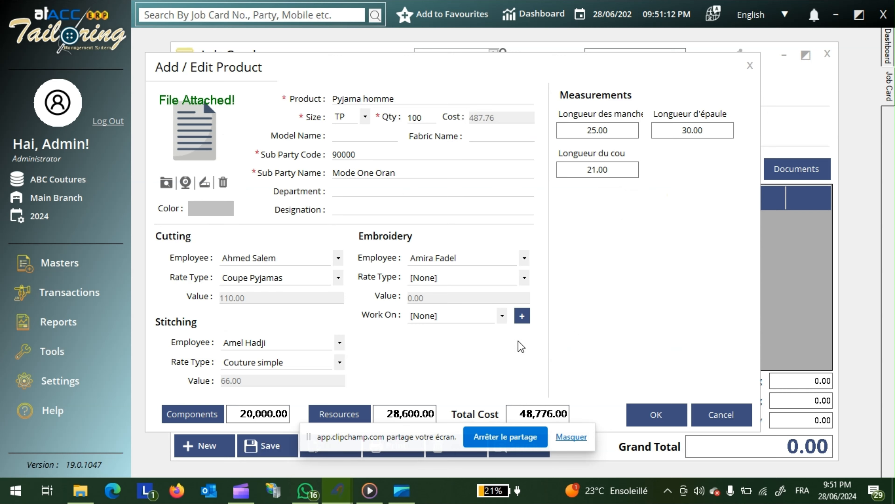
# Step: Confirm the Pyjama homme product on the job card and reopen its line to check the attached picture and details
pyautogui.click(638, 419)
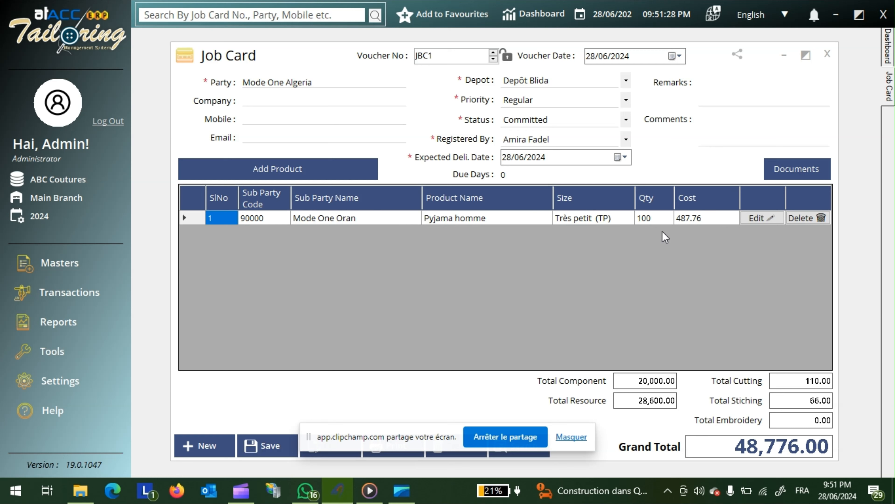
pyautogui.click(762, 218)
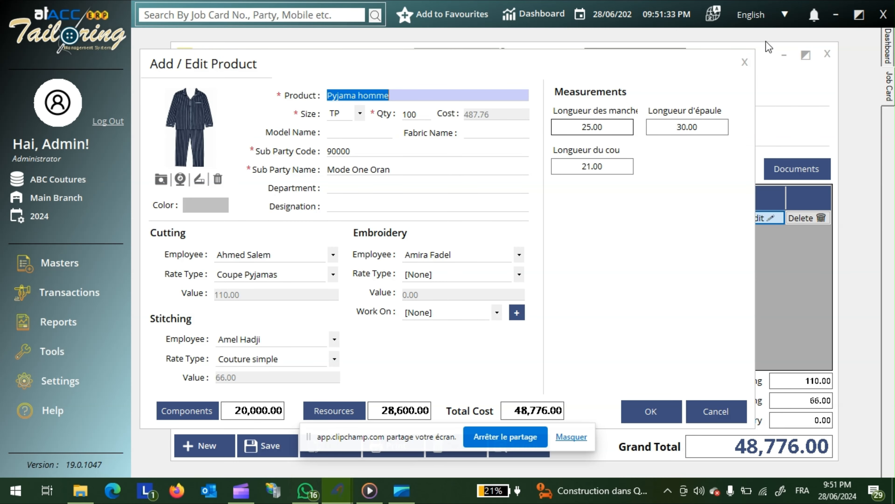
pyautogui.click(745, 60)
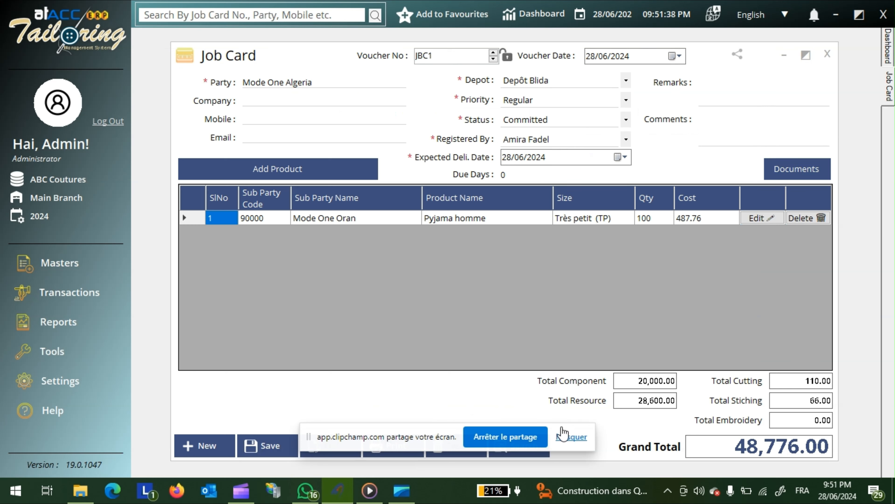
# Step: Save the job card, acknowledge the save, and look it up in the list of saved job cards
pyautogui.click(570, 436)
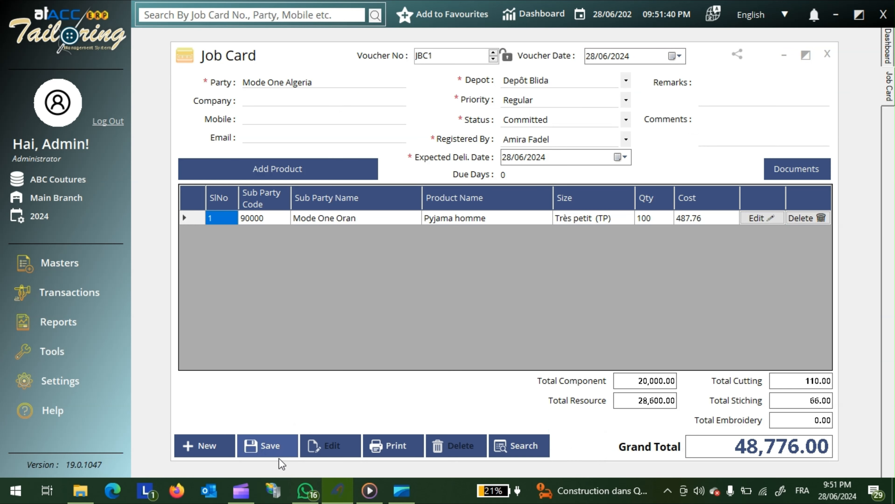
pyautogui.click(271, 448)
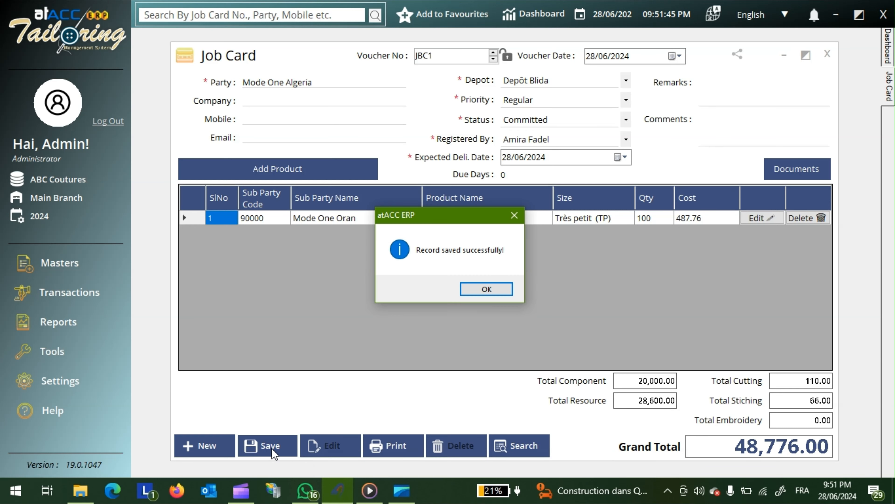
pyautogui.click(486, 289)
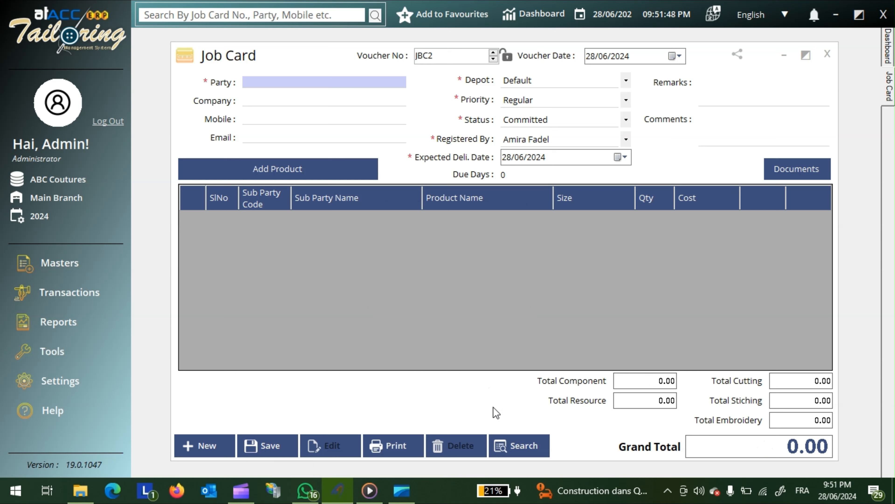
pyautogui.click(511, 444)
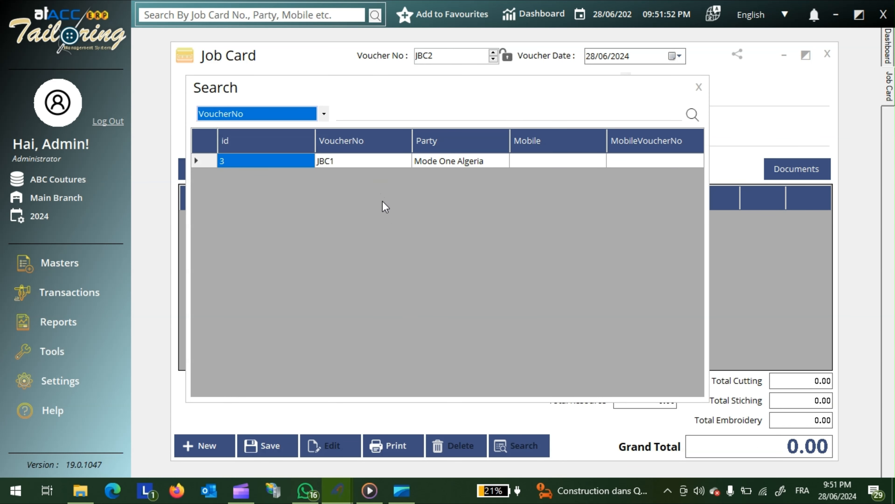
pyautogui.click(700, 87)
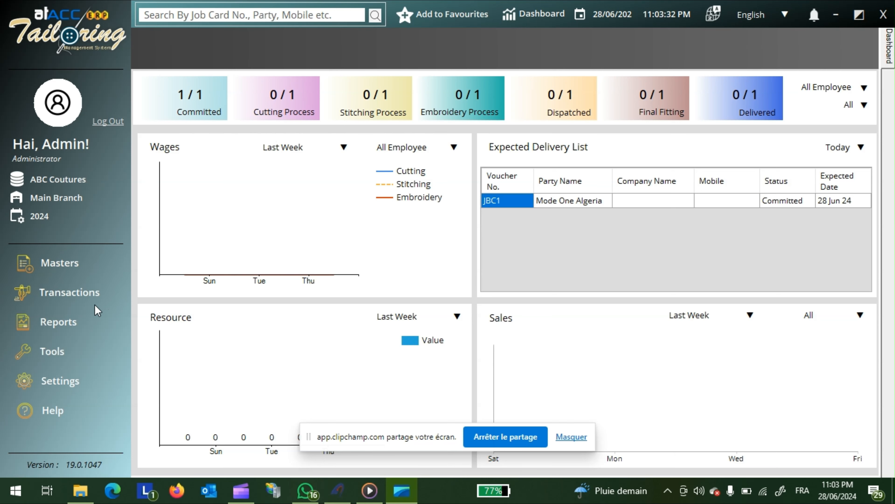
# Step: Start a cutting transaction with the available cutting employee and load the Mode One Algeria job card
pyautogui.click(74, 289)
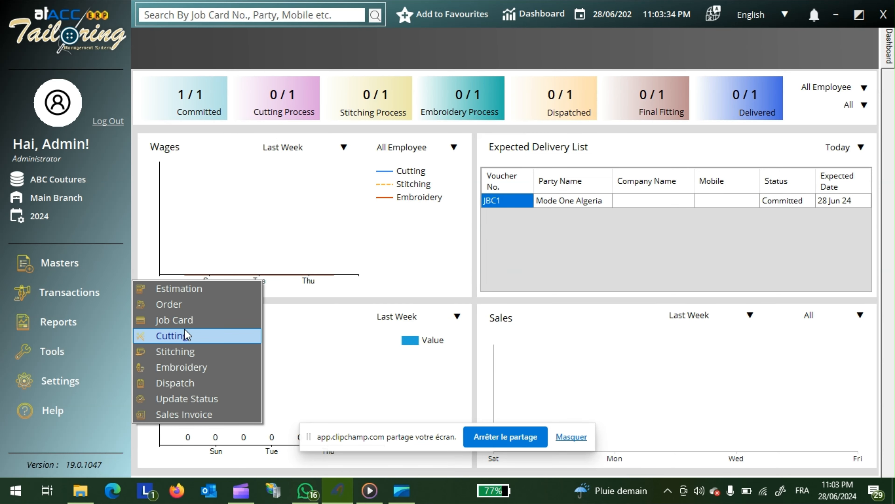
pyautogui.click(185, 336)
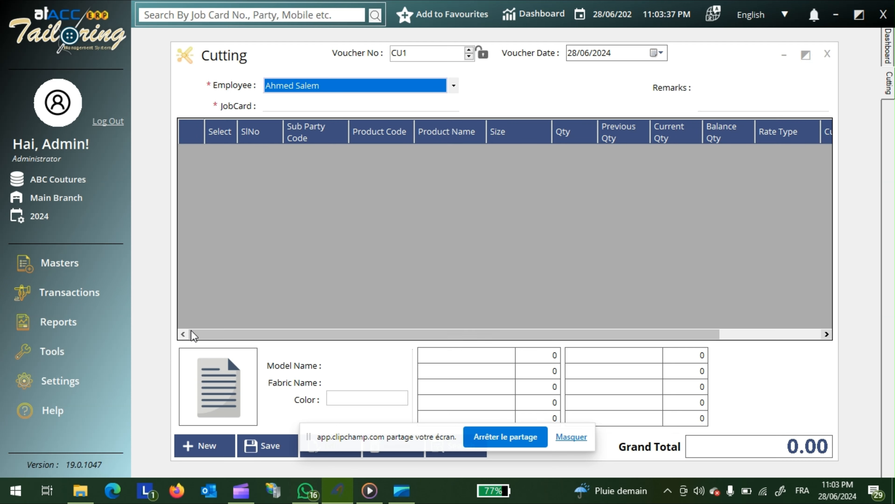
pyautogui.click(454, 87)
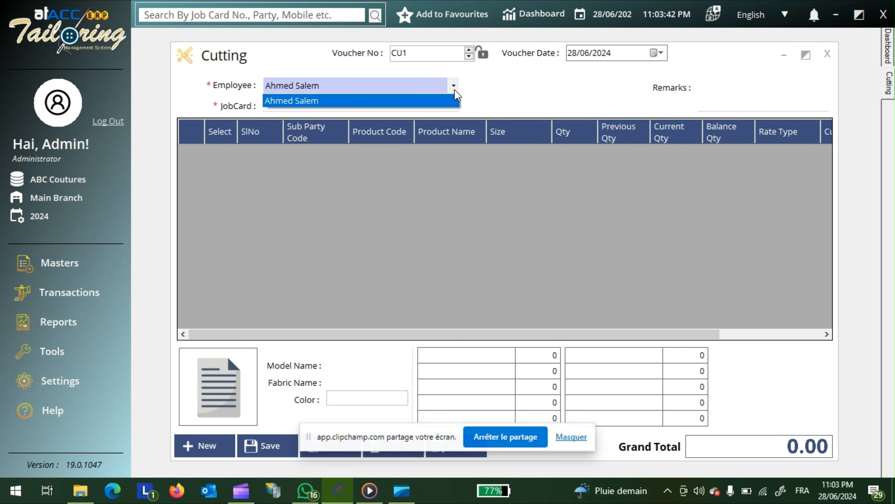
pyautogui.click(454, 90)
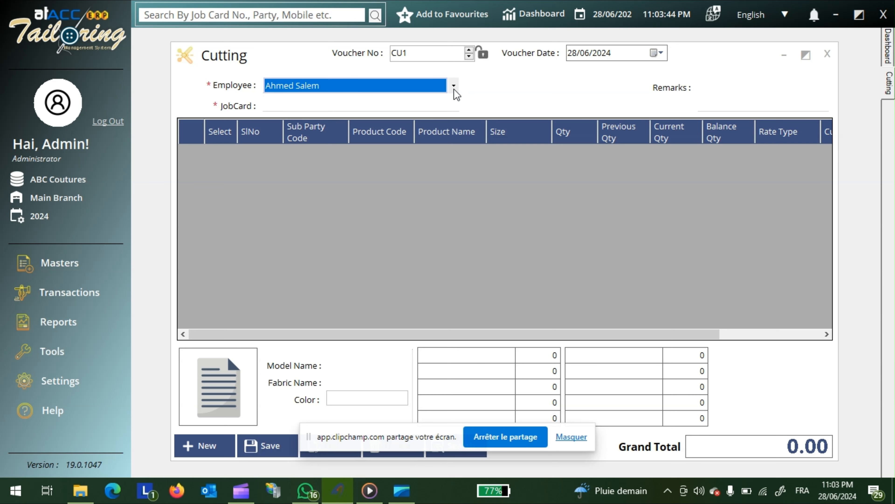
pyautogui.click(398, 106)
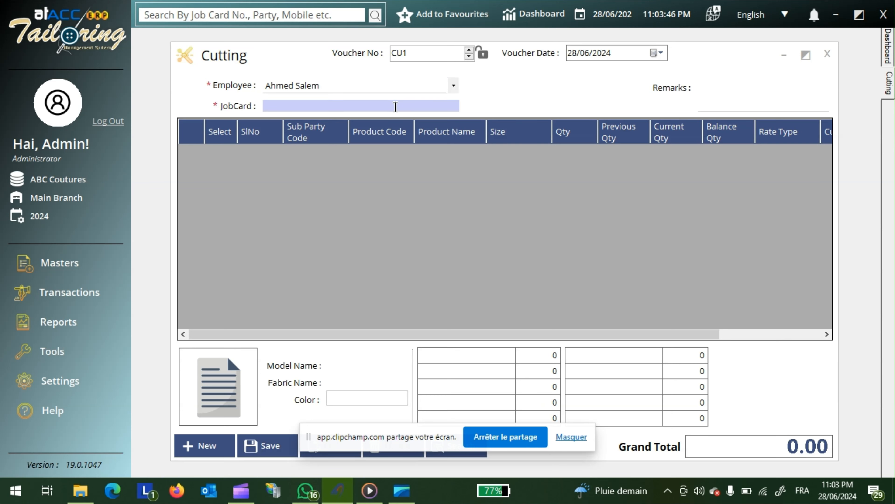
pyautogui.write('c')
pyautogui.click(315, 150)
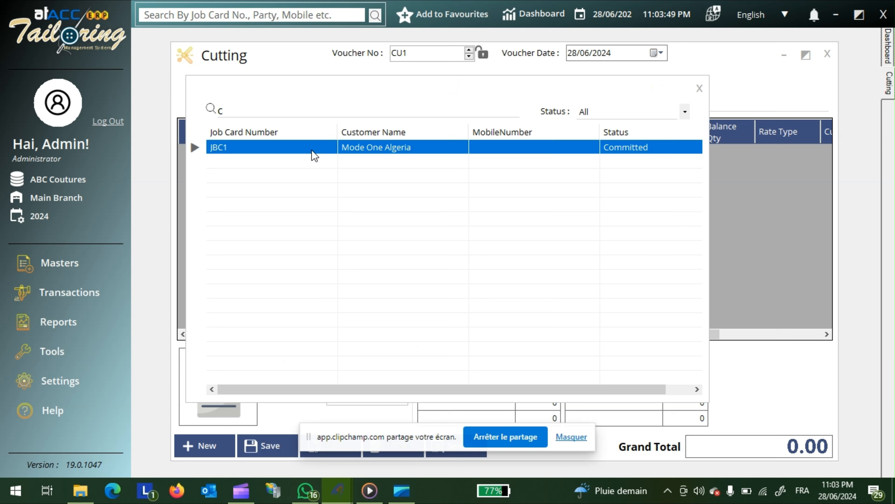
pyautogui.doubleClick(318, 152)
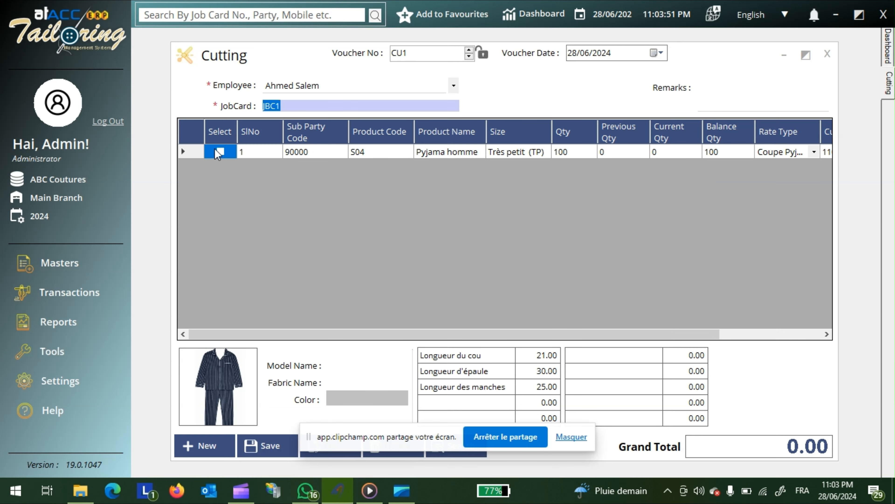
# Step: Select the Pyjama homme line, set its current cutting quantity to 100, and save the cutting voucher
pyautogui.click(220, 151)
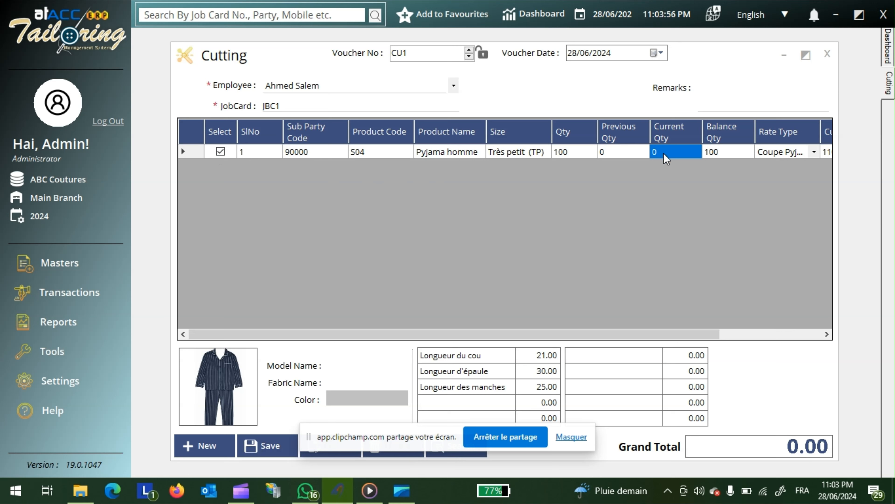
pyautogui.write('100')
pyautogui.press('Tab')
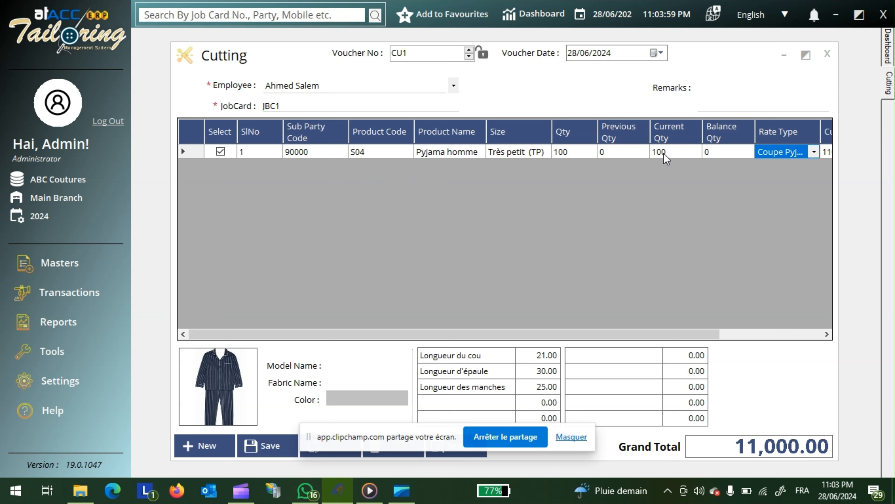
pyautogui.moveTo(577, 333); pyautogui.dragTo(691, 333)
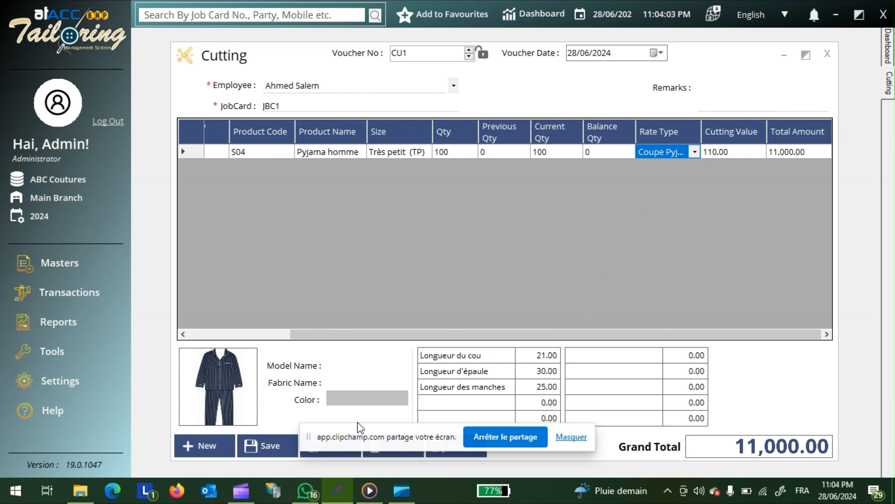
pyautogui.click(571, 437)
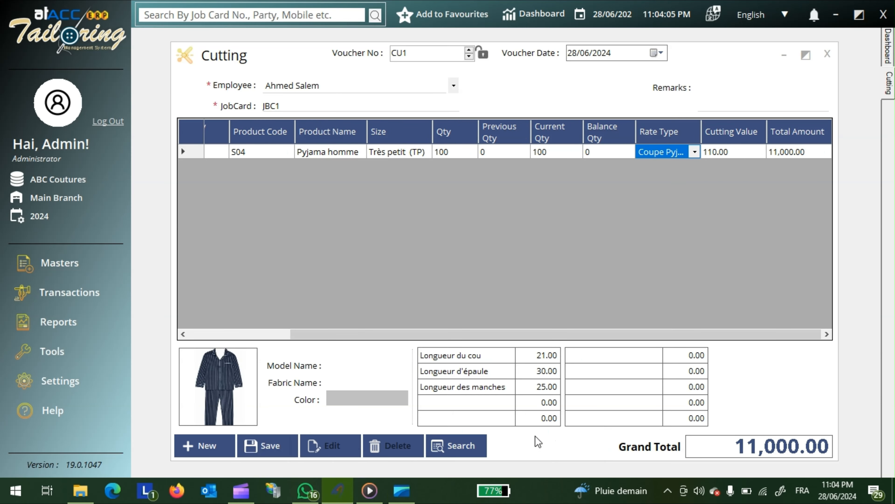
pyautogui.click(287, 449)
pyautogui.click(484, 290)
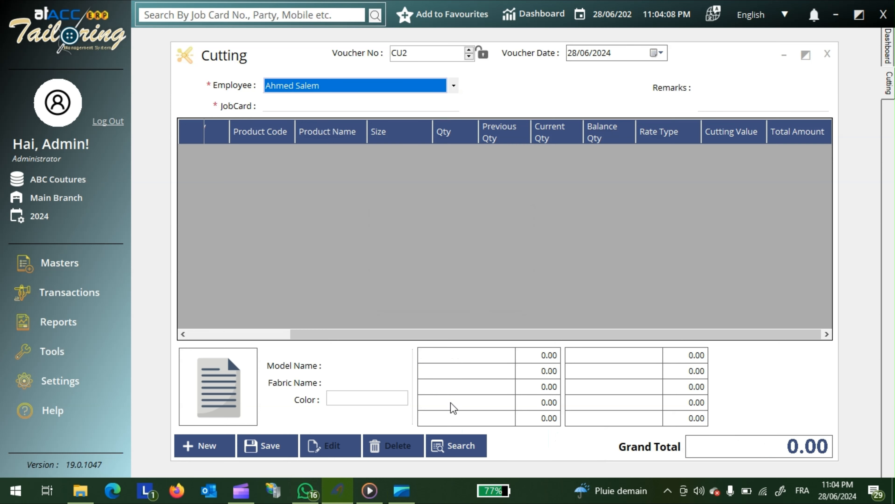
# Step: Look up the saved cutting voucher in the voucher list, and close the Cutting form
pyautogui.click(450, 446)
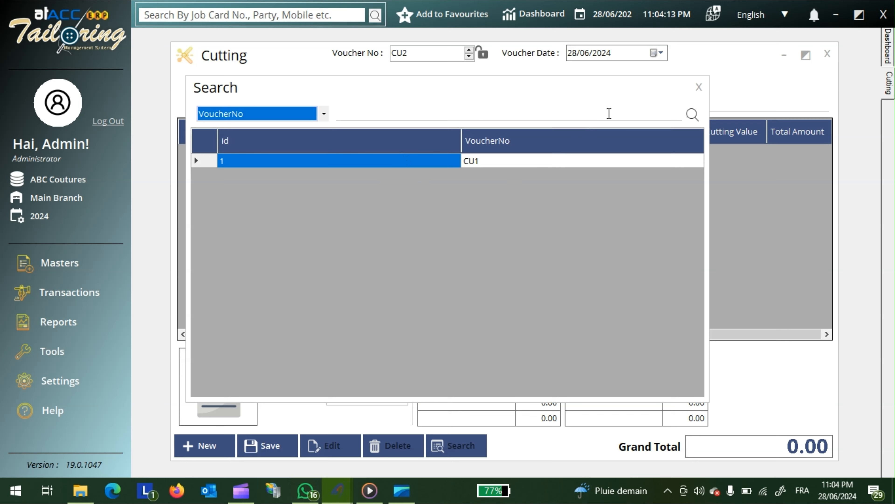
pyautogui.click(698, 87)
pyautogui.click(827, 54)
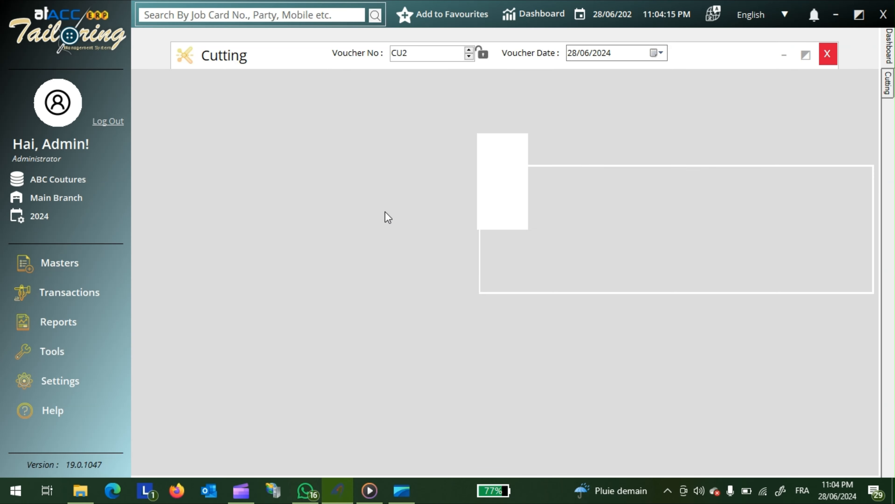
# Step: Start a job-card-wise stitching transaction with the available stitching employee and load the Mode One Algeria job card
pyautogui.click(60, 294)
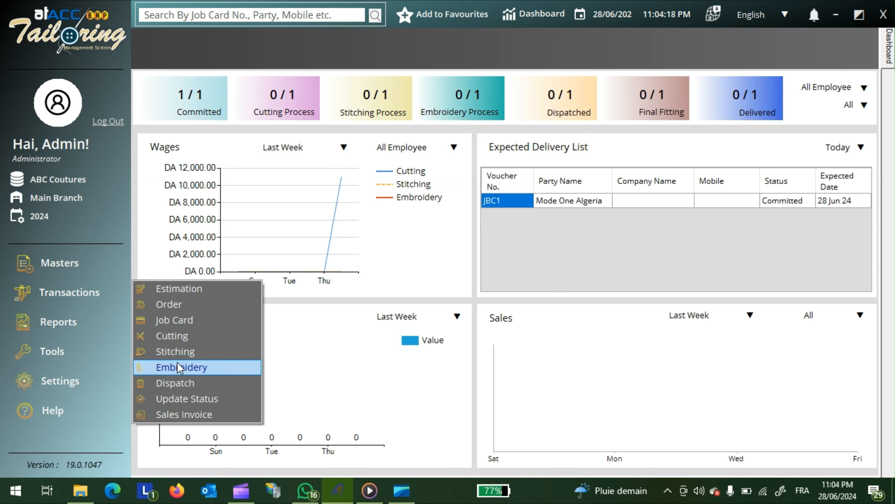
pyautogui.click(174, 351)
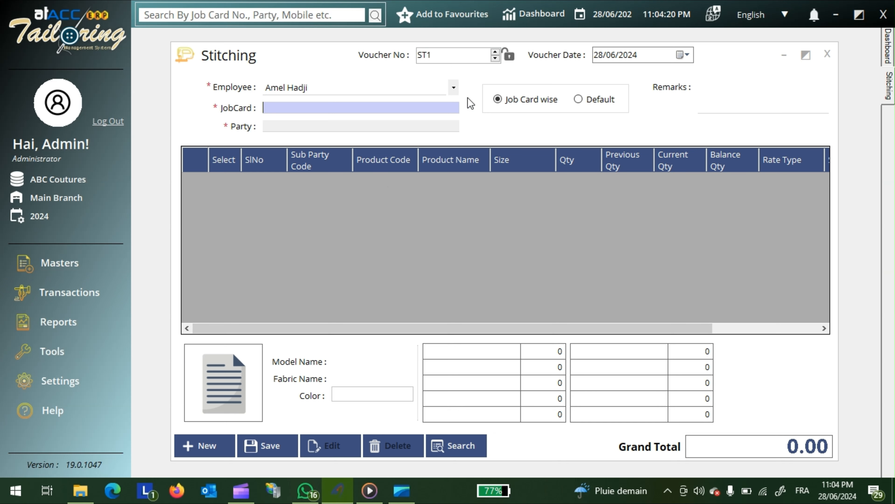
pyautogui.click(454, 88)
pyautogui.click(388, 100)
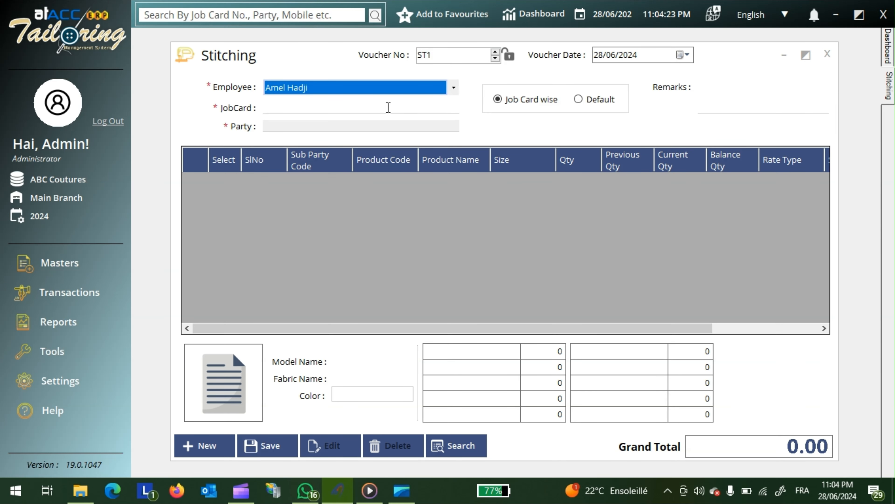
pyautogui.click(378, 108)
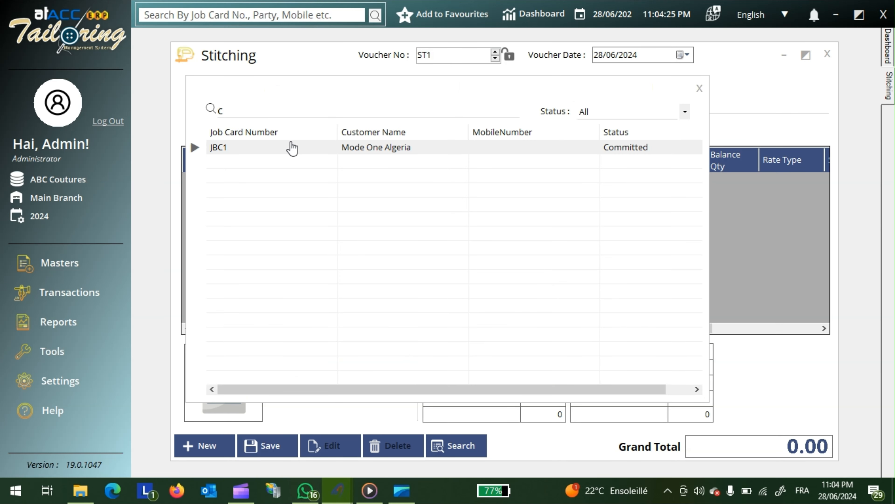
pyautogui.doubleClick(290, 146)
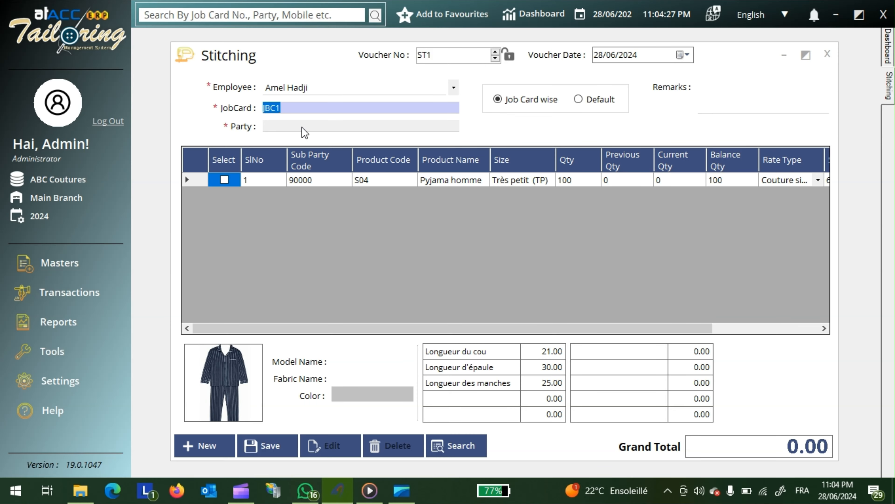
# Step: Select the Pyjama homme line, set its current stitching quantity to 100, save the stitching voucher, and close the form
pyautogui.click(224, 179)
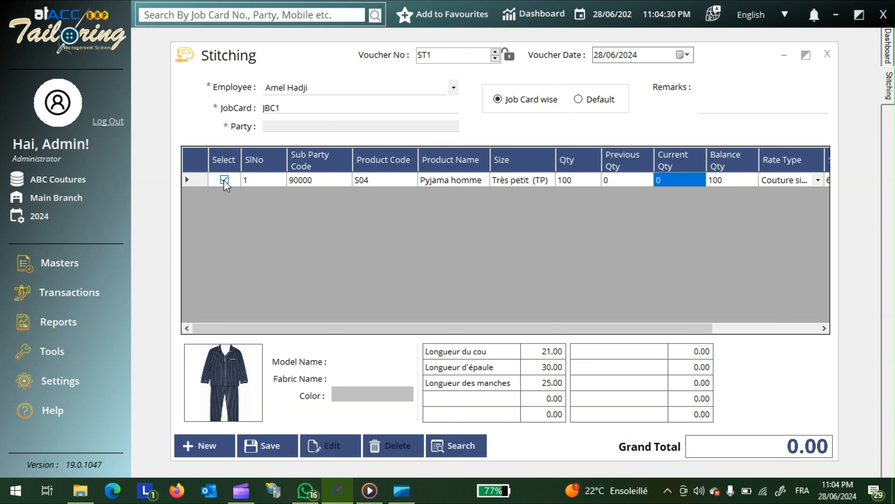
pyautogui.moveTo(462, 334); pyautogui.dragTo(526, 332)
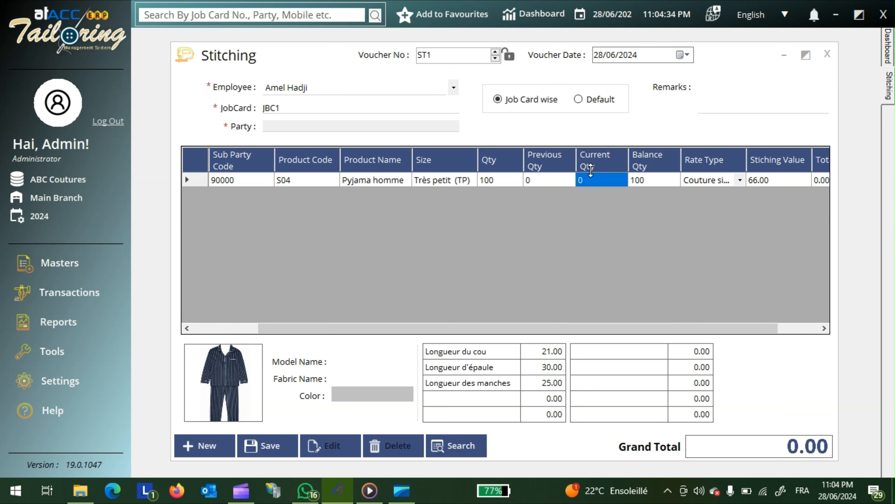
pyautogui.press('Tab')
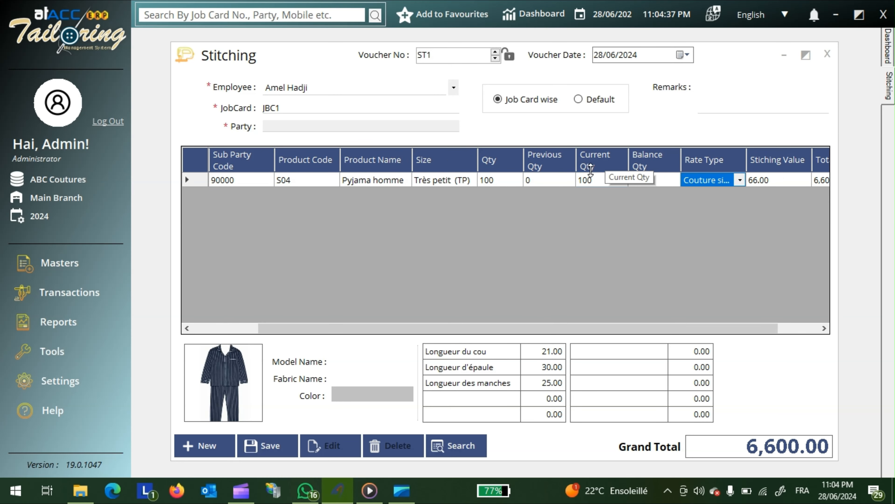
pyautogui.click(276, 443)
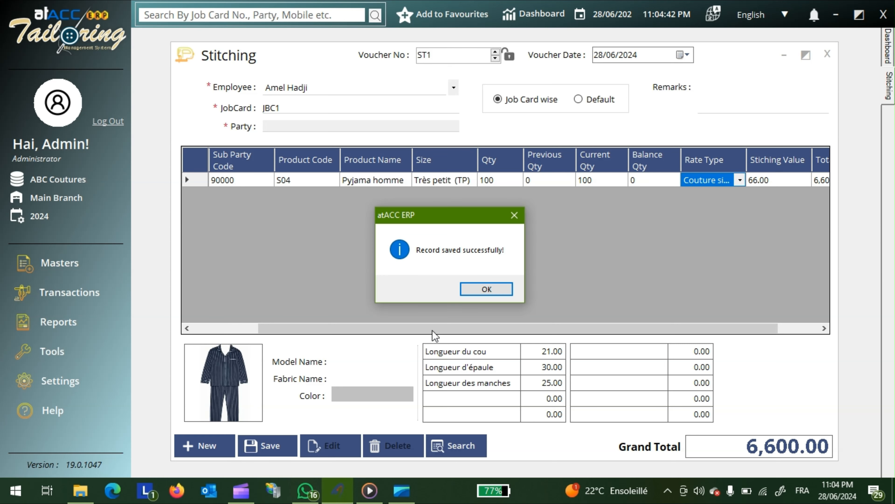
pyautogui.click(484, 290)
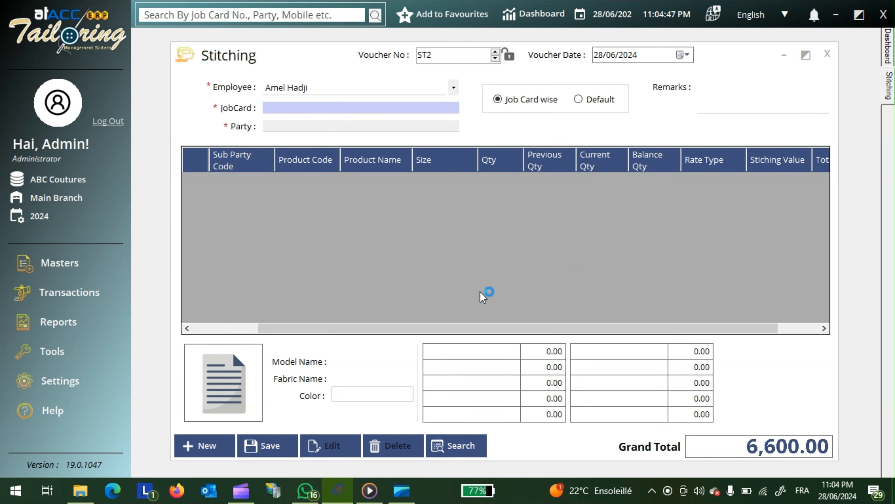
pyautogui.click(828, 56)
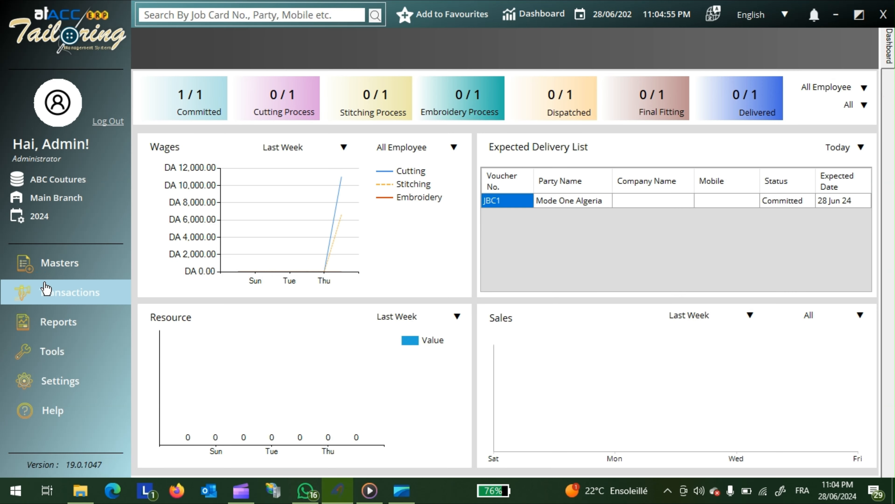
# Step: Try to load the Mode One Algeria job card's products into an embroidery transaction, and close the form without saving
pyautogui.click(46, 288)
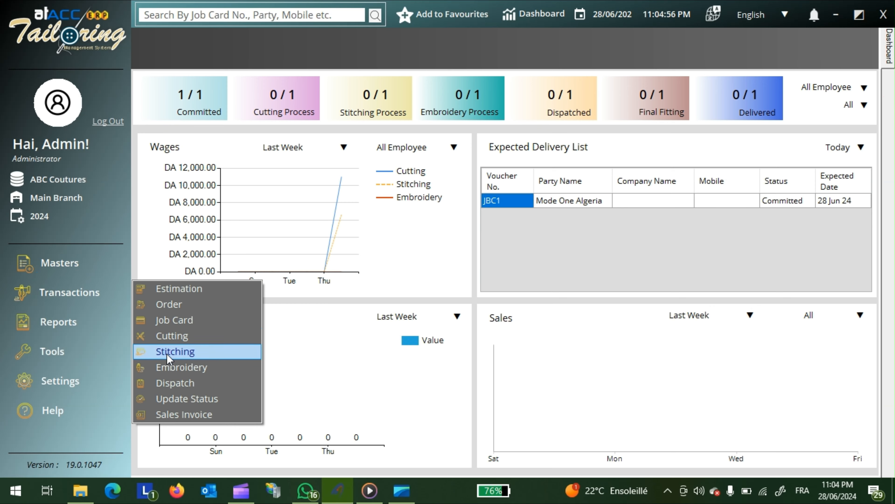
pyautogui.click(166, 367)
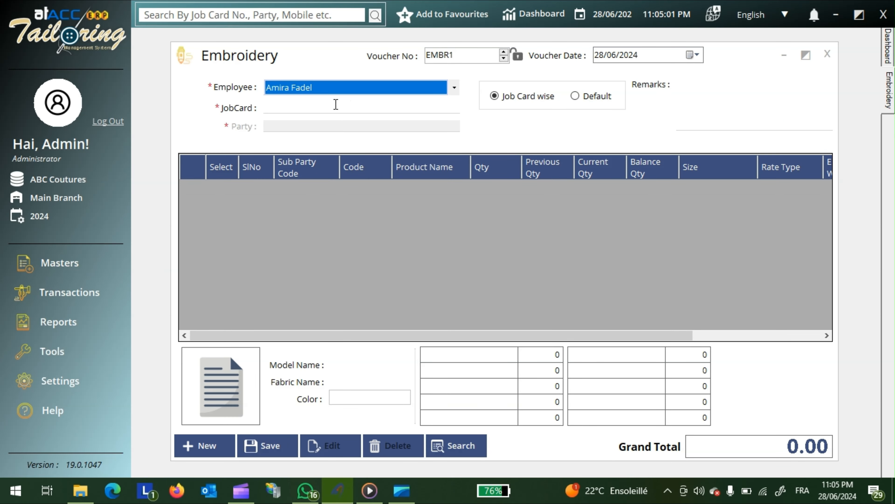
pyautogui.click(305, 108)
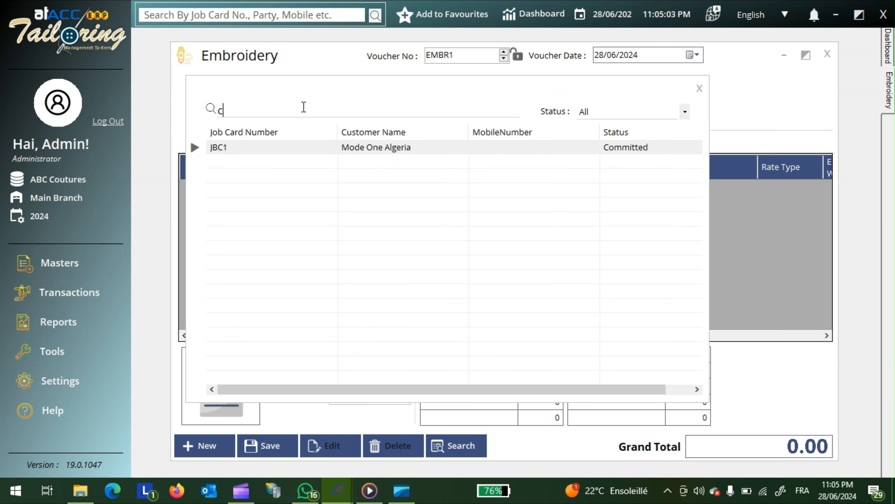
pyautogui.doubleClick(274, 148)
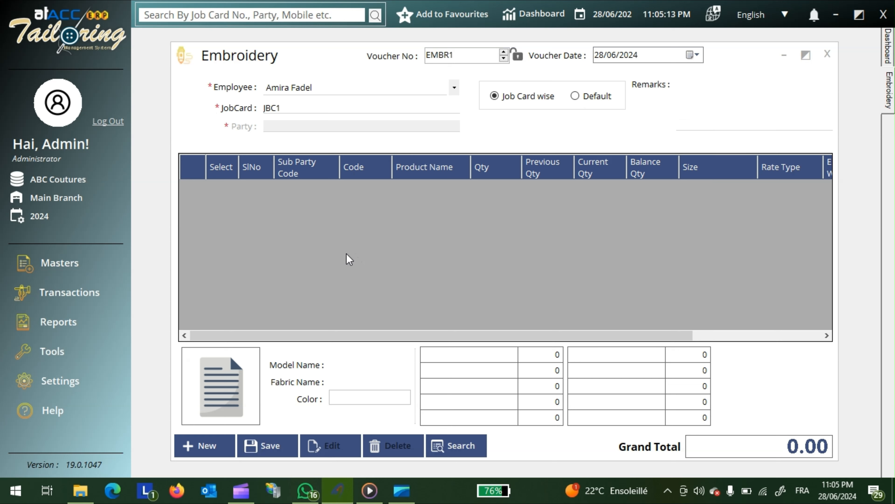
pyautogui.click(827, 55)
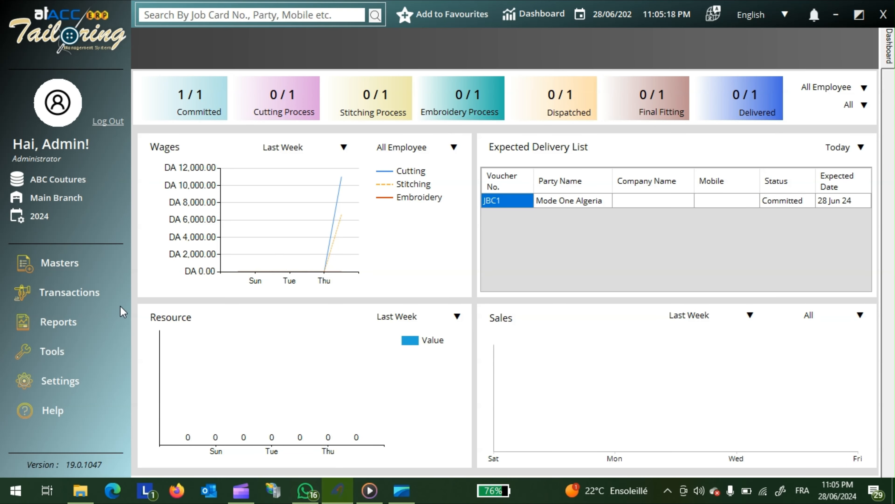
pyautogui.click(59, 324)
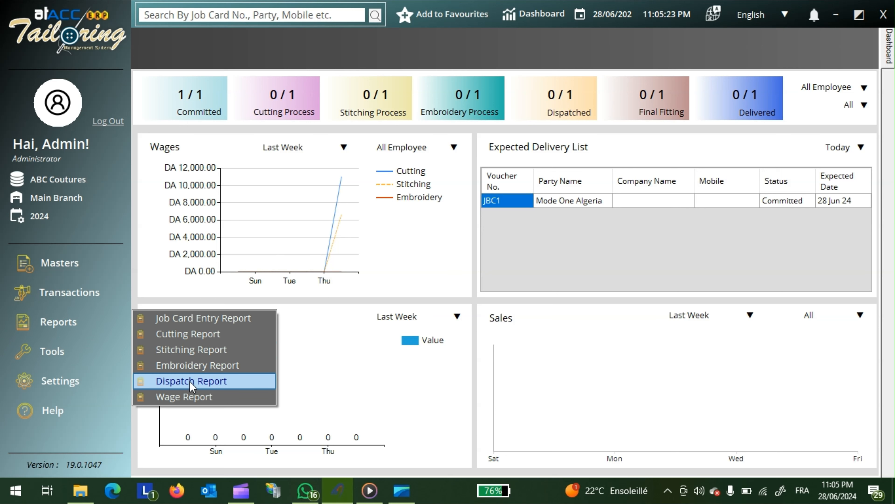
pyautogui.click(176, 381)
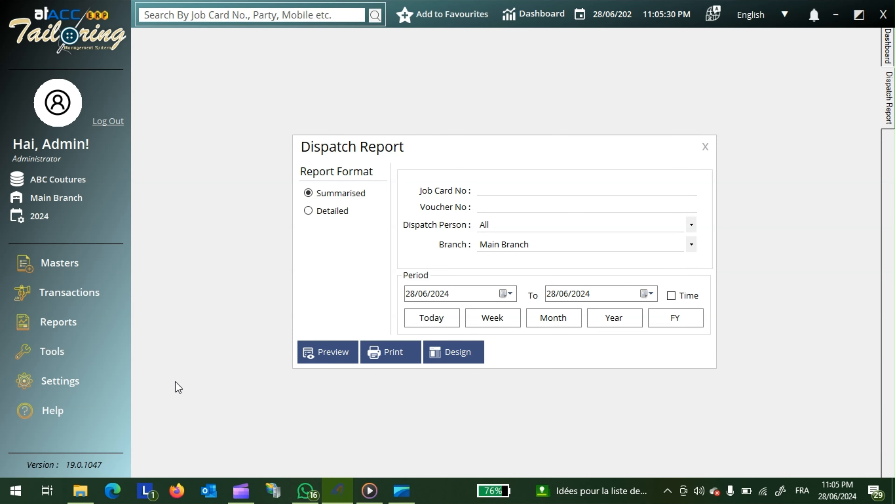
pyautogui.click(524, 194)
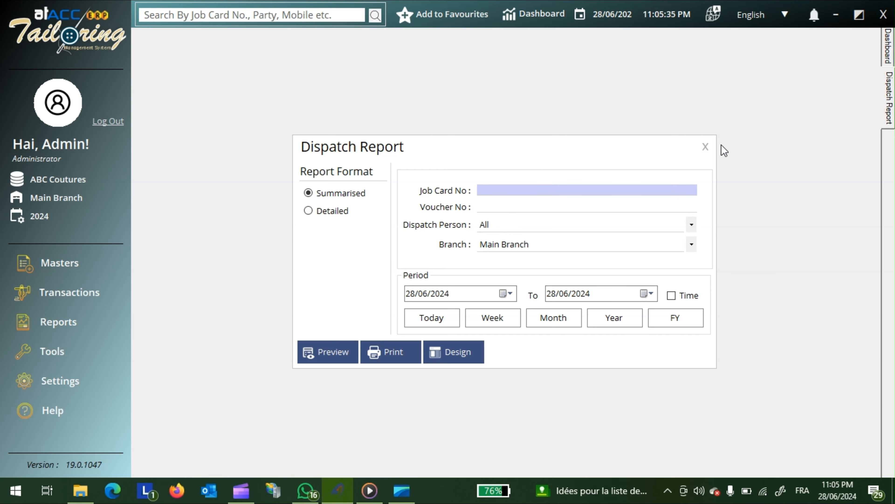
pyautogui.click(706, 147)
# Step: Start a dispatch transaction and load the Mode One Algeria job card with its Pyjama homme line
pyautogui.click(72, 292)
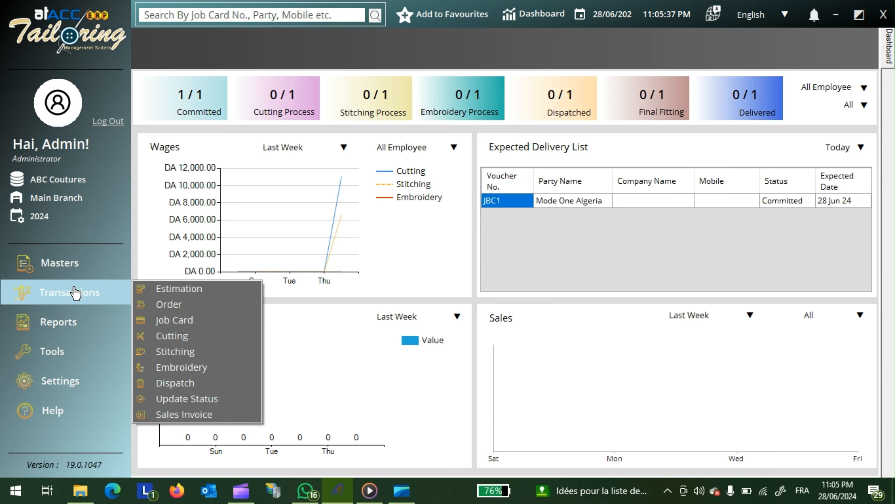
pyautogui.click(167, 384)
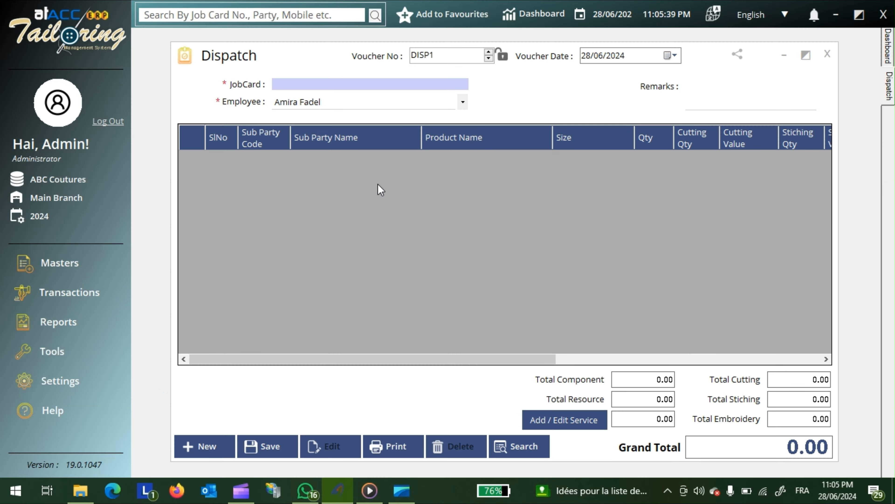
pyautogui.write('s')
pyautogui.press('BackSpace')
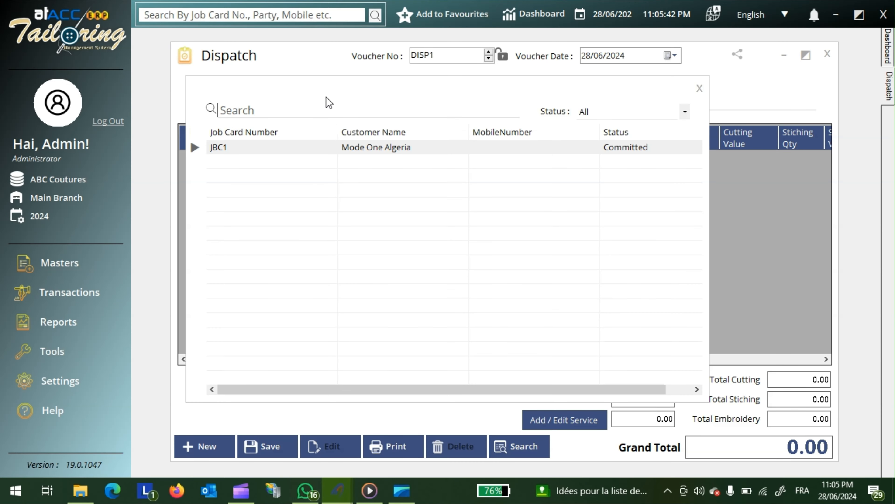
pyautogui.doubleClick(284, 146)
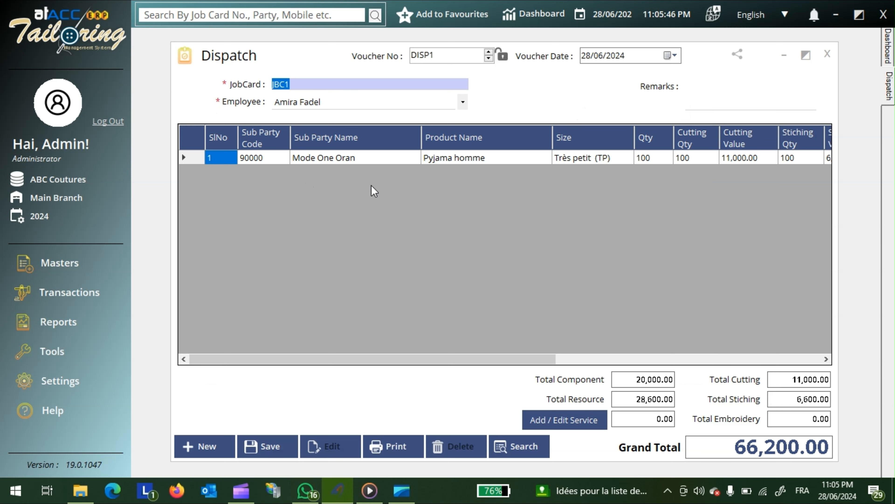
pyautogui.moveTo(461, 358); pyautogui.dragTo(734, 367)
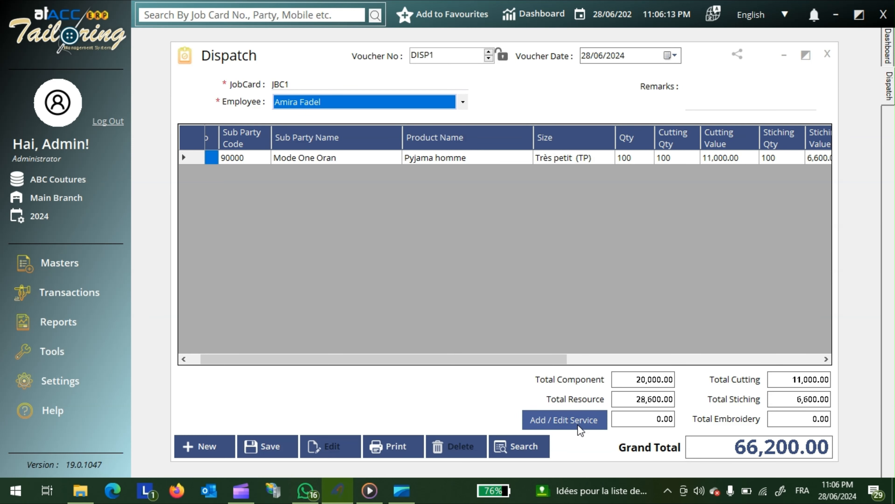
# Step: Add a service invoice to the dispatch with the Default depot and the Livraison service
pyautogui.click(578, 424)
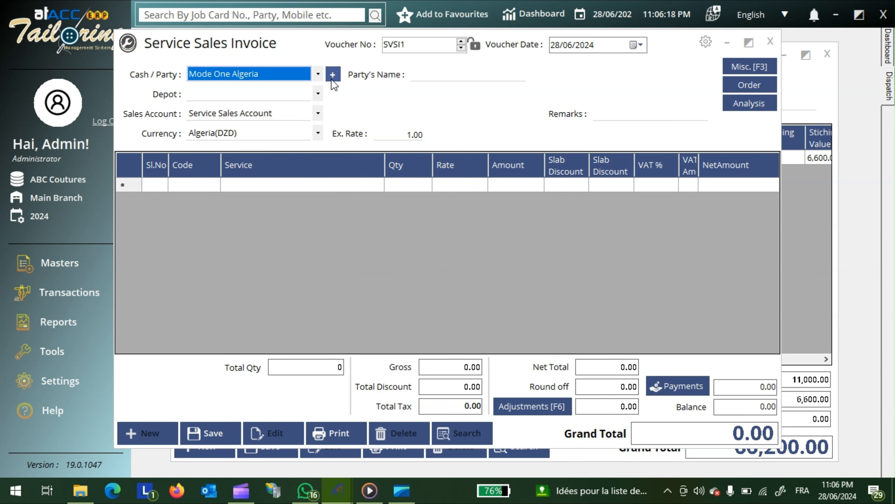
pyautogui.click(255, 94)
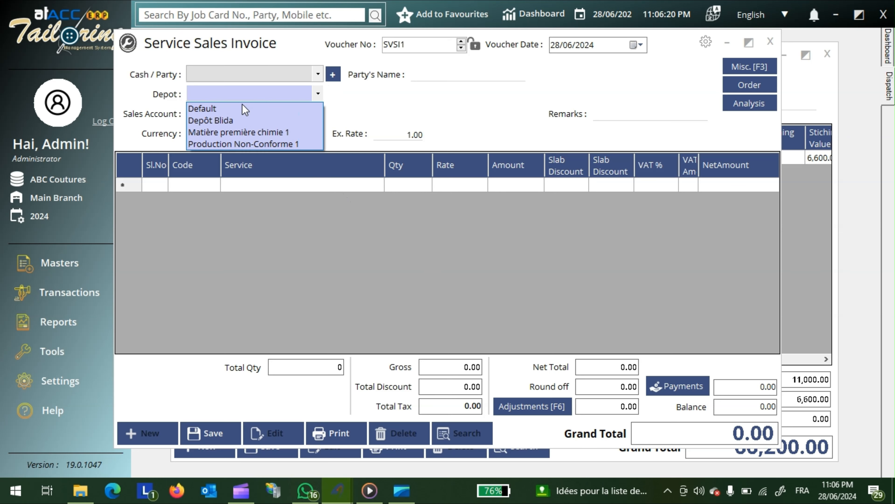
pyautogui.click(243, 106)
pyautogui.click(250, 184)
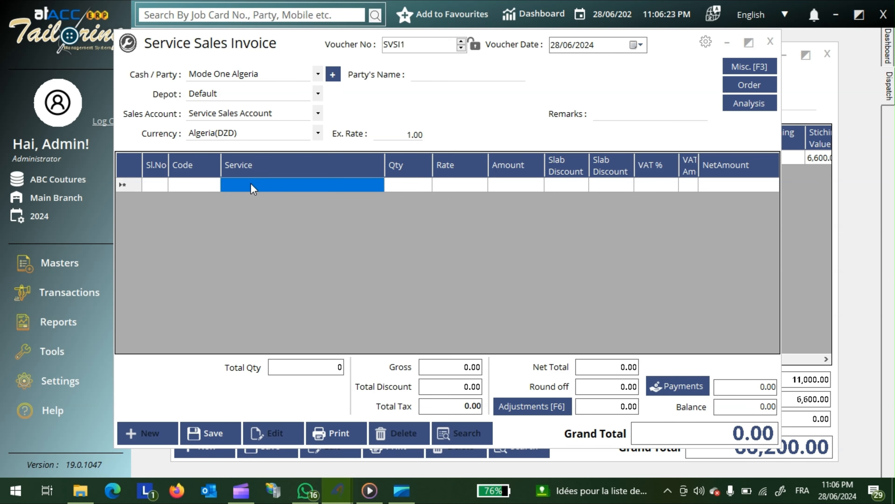
pyautogui.click(250, 184)
pyautogui.click(281, 171)
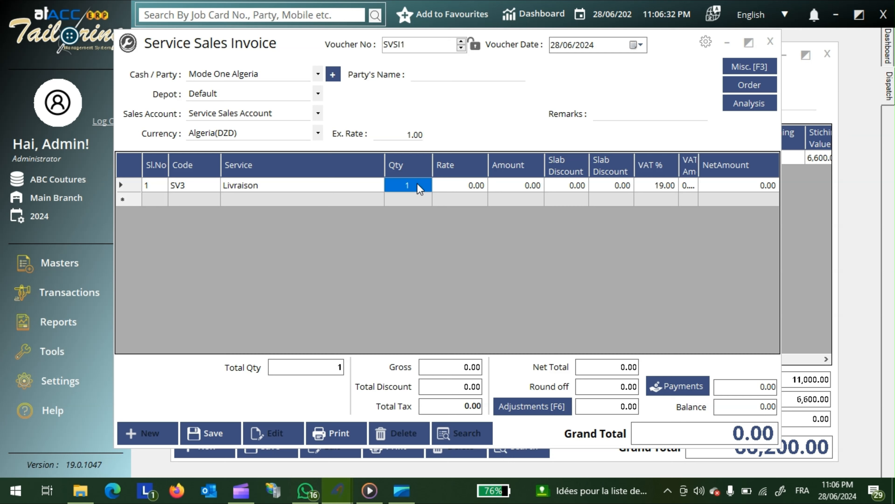
# Step: Set the Livraison service's rate to 300 and save the service sales invoice
pyautogui.click(476, 186)
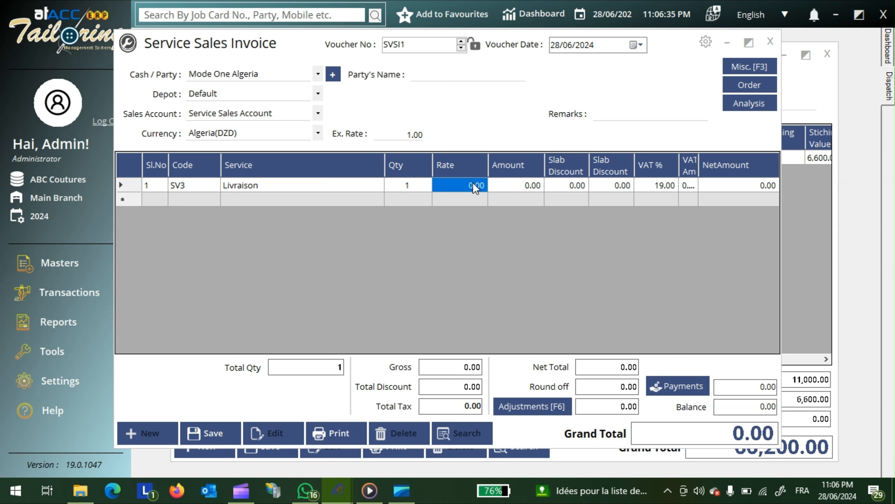
pyautogui.write('300')
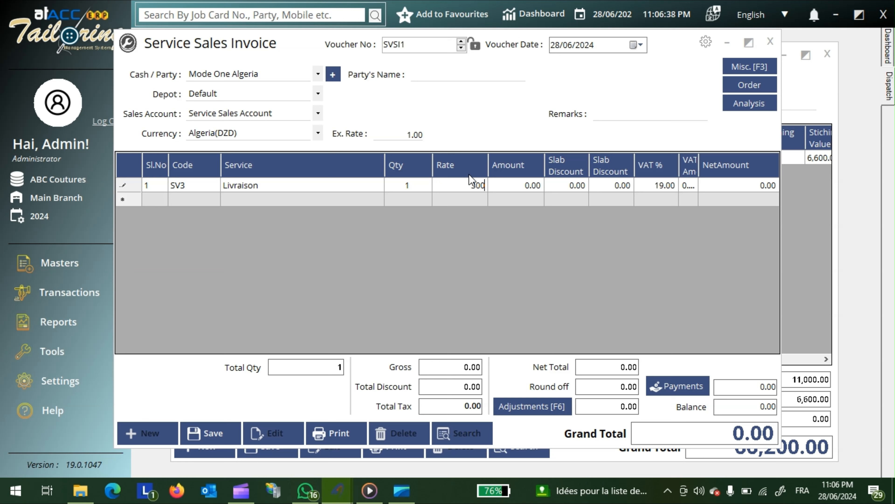
pyautogui.press('Return')
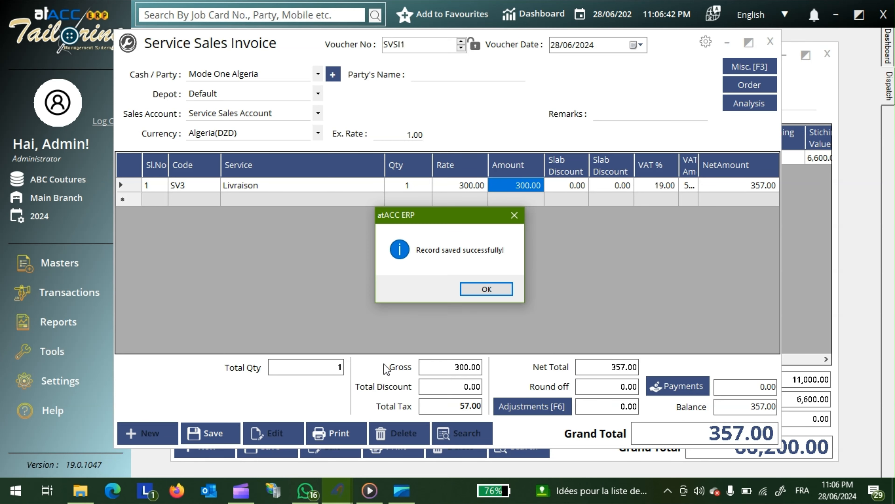
pyautogui.click(478, 288)
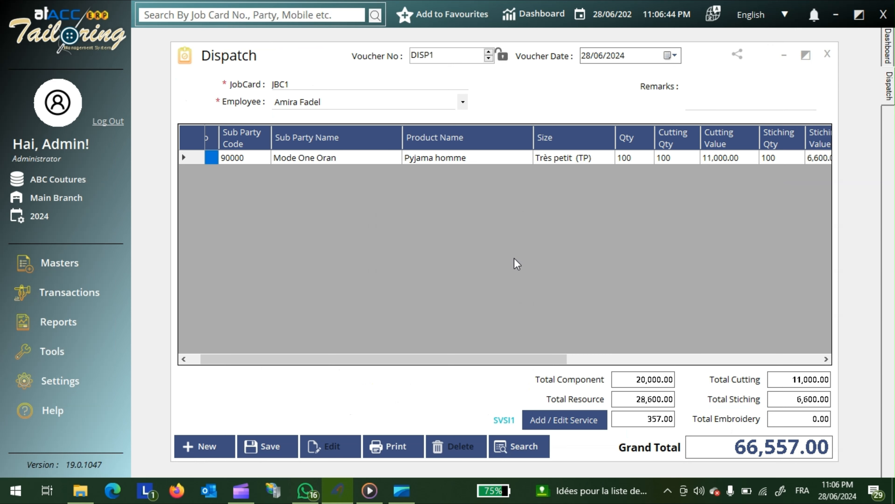
# Step: Review the Pyjama homme line's cost columns through Cost/Qty and save the dispatch voucher
pyautogui.moveTo(540, 359); pyautogui.dragTo(752, 359)
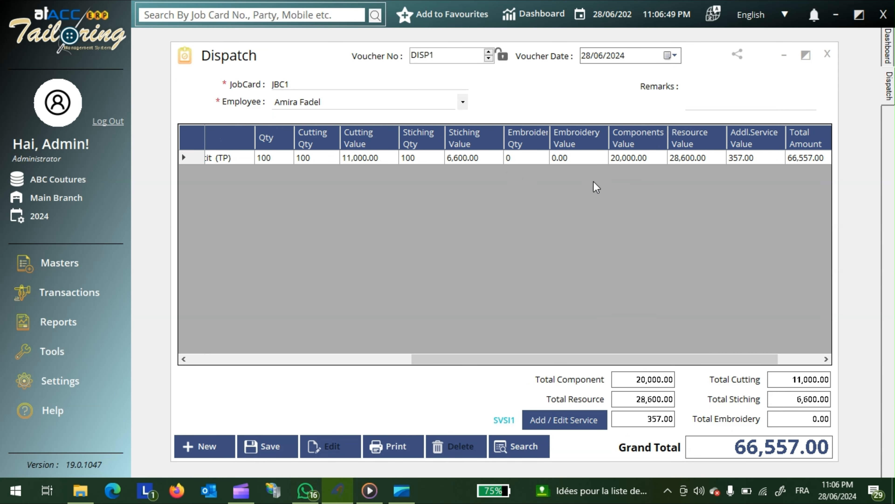
pyautogui.moveTo(615, 359); pyautogui.dragTo(663, 361)
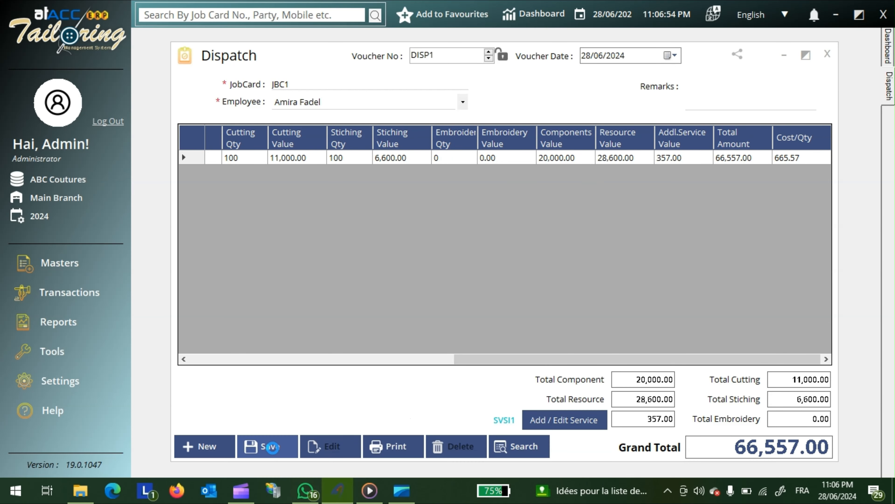
pyautogui.click(270, 447)
pyautogui.click(488, 289)
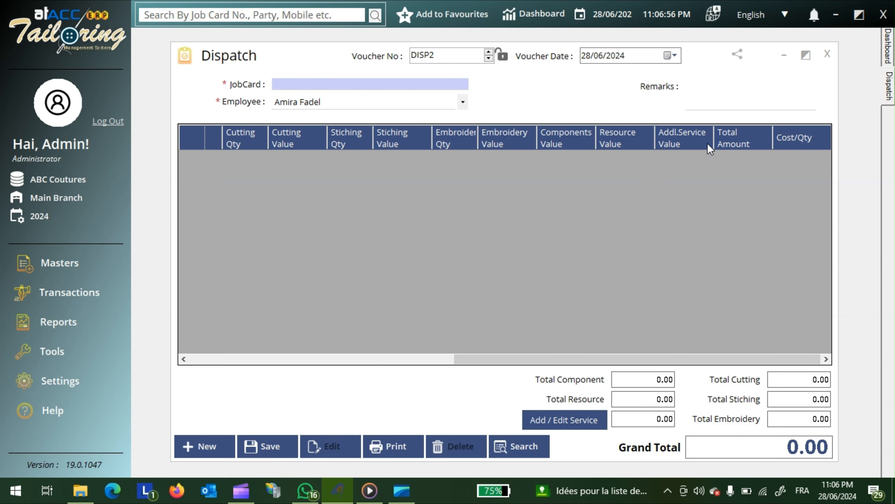
# Step: Update the Mode One Algeria job card's status as Dispatched and close the status form
pyautogui.click(74, 294)
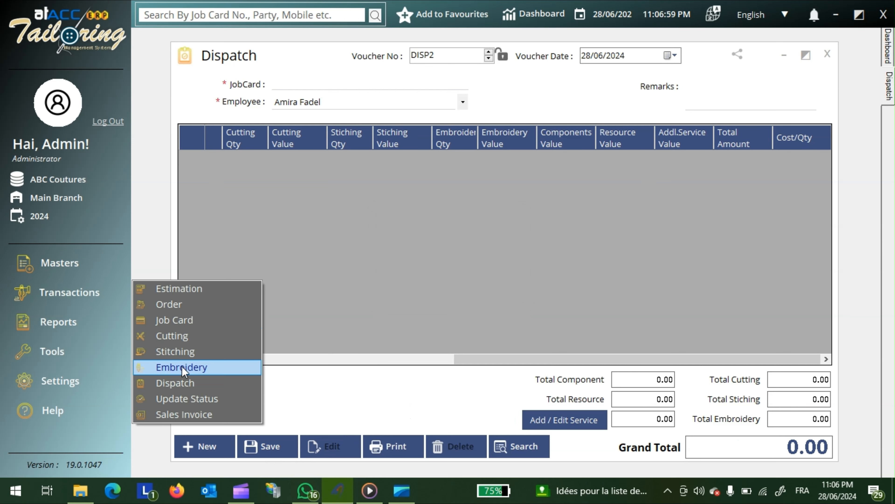
pyautogui.click(168, 402)
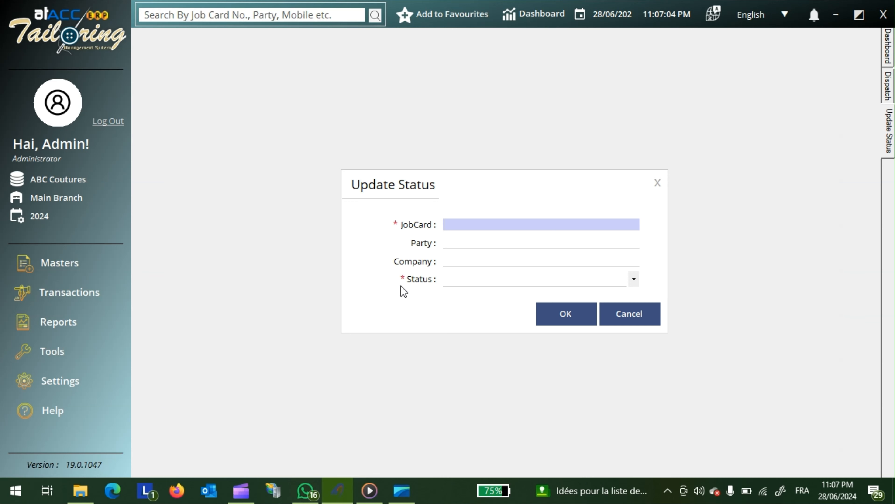
pyautogui.write('c')
pyautogui.press('Return')
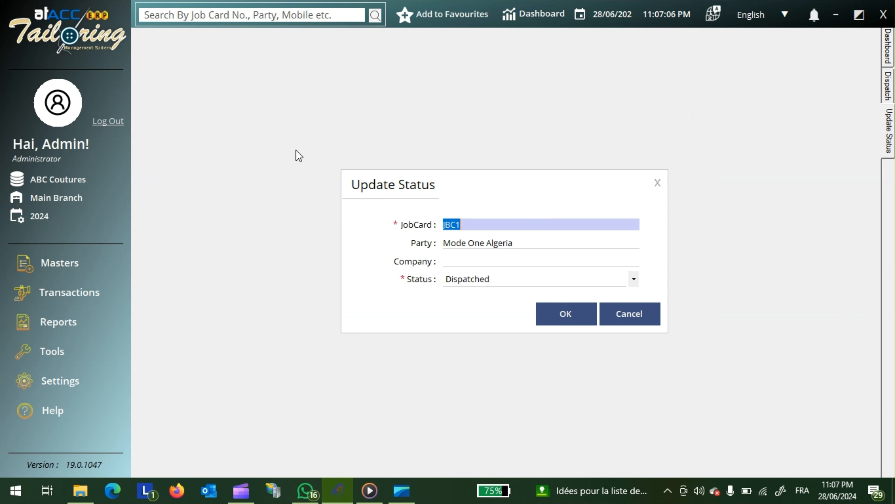
pyautogui.click(633, 280)
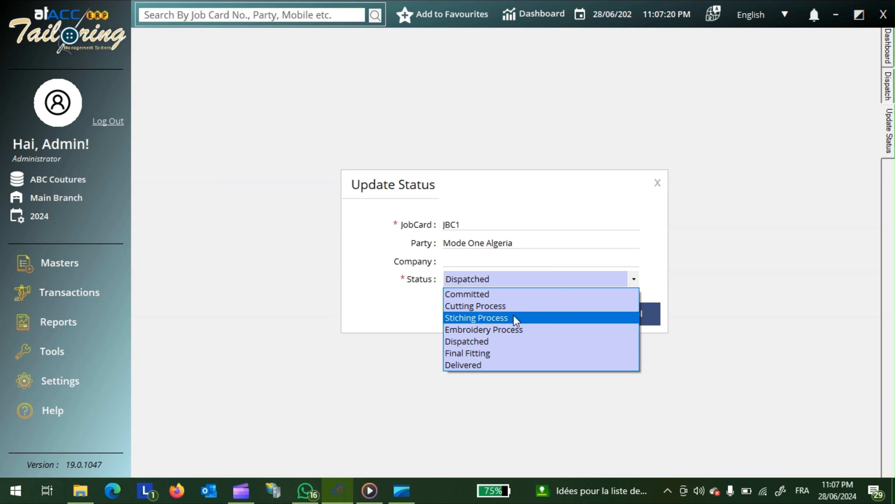
pyautogui.click(502, 344)
pyautogui.click(565, 315)
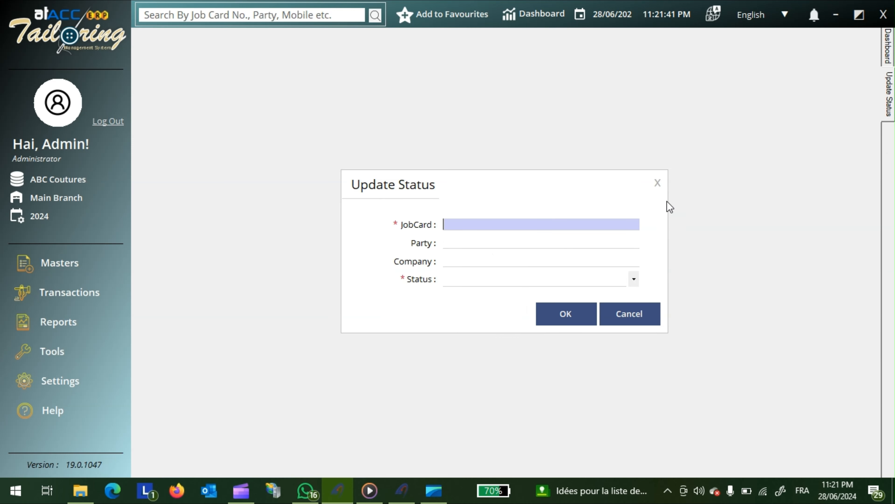
pyautogui.click(658, 184)
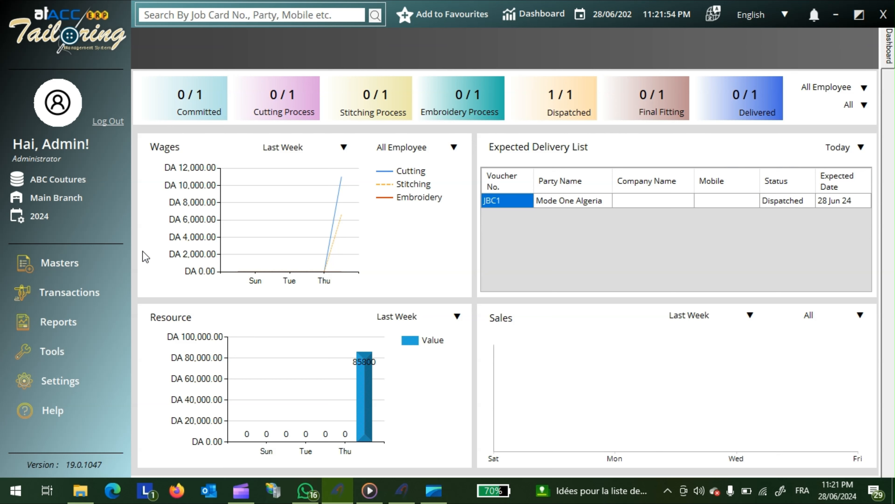
# Step: Look up the saved dispatch voucher in the voucher list and open it
pyautogui.click(93, 292)
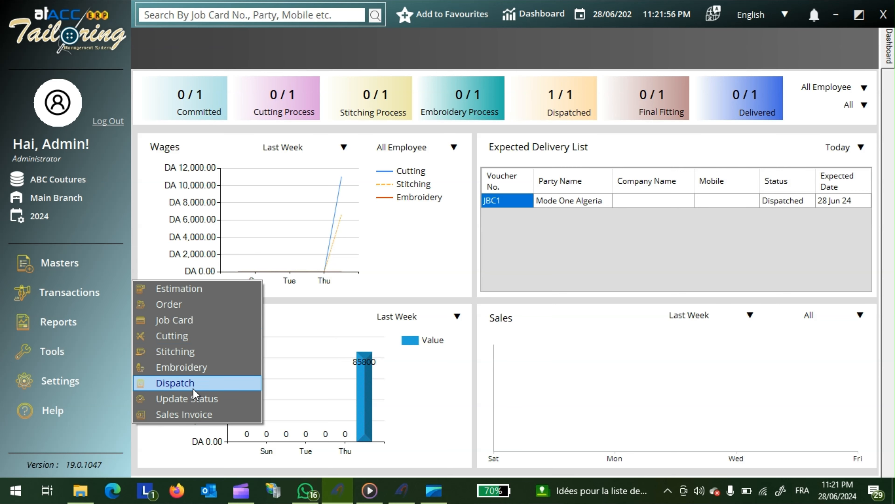
pyautogui.click(198, 384)
pyautogui.click(528, 455)
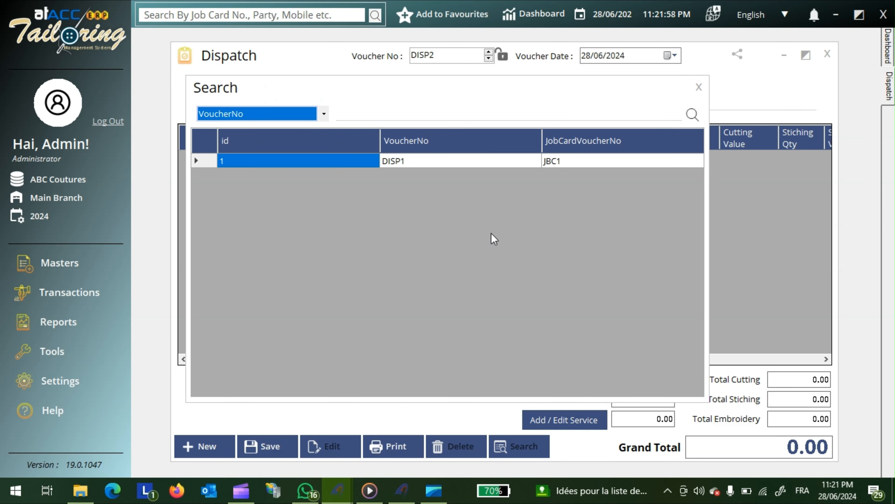
pyautogui.doubleClick(492, 163)
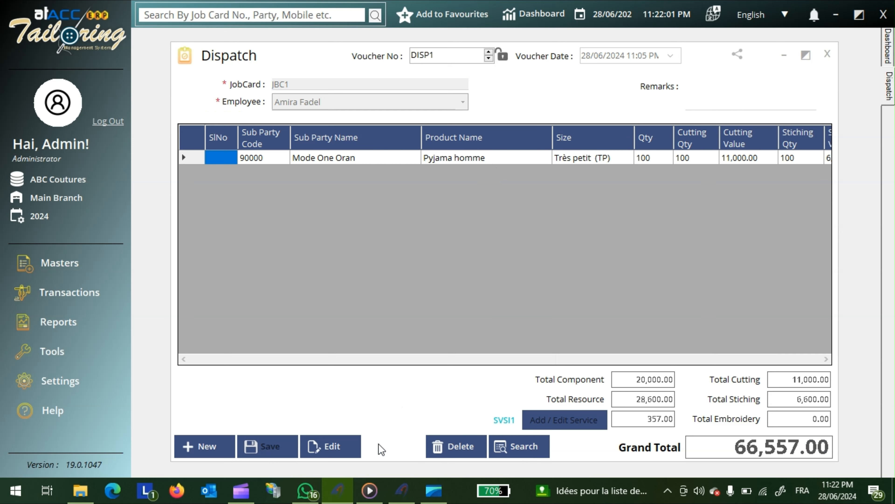
# Step: Print the dispatch voucher to PDF, examine the enlarged document, and close it along with the Dispatch form
pyautogui.click(380, 447)
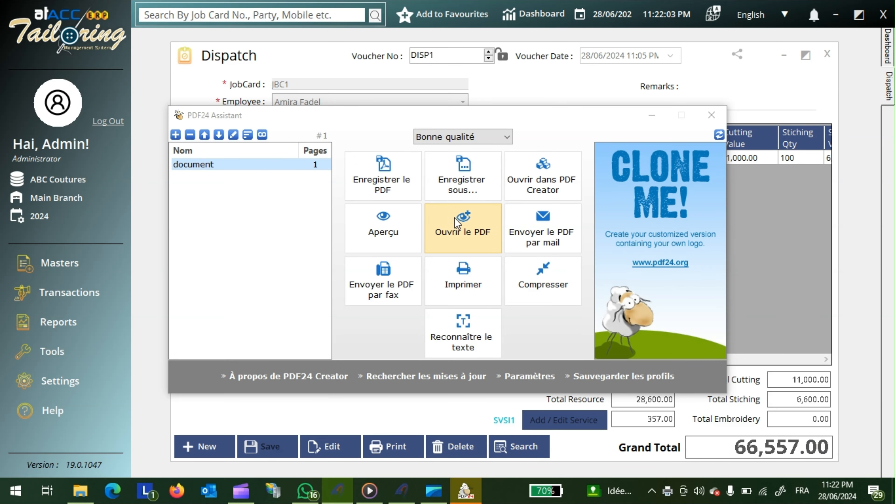
pyautogui.click(482, 243)
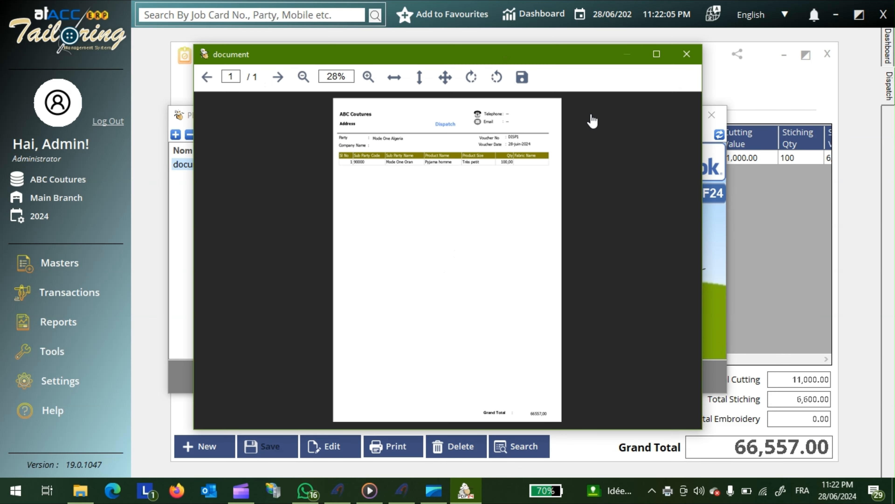
pyautogui.click(655, 54)
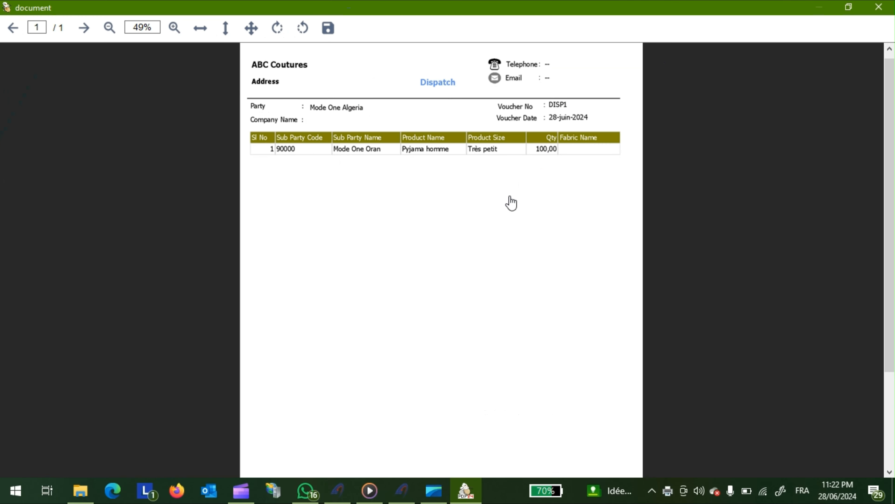
pyautogui.keyDown('ctrl'); pyautogui.scroll(1, 488, 202); pyautogui.keyUp('ctrl')
pyautogui.scroll(1, 490, 204)
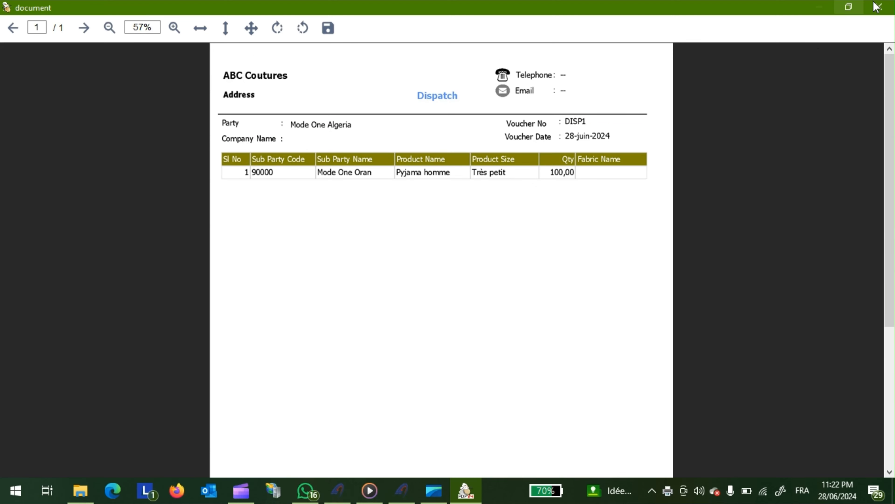
pyautogui.click(879, 7)
pyautogui.click(729, 108)
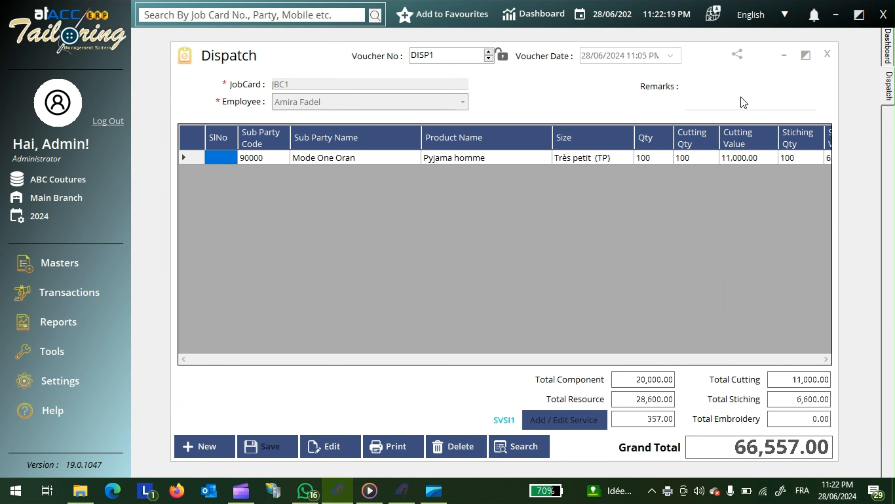
pyautogui.click(827, 53)
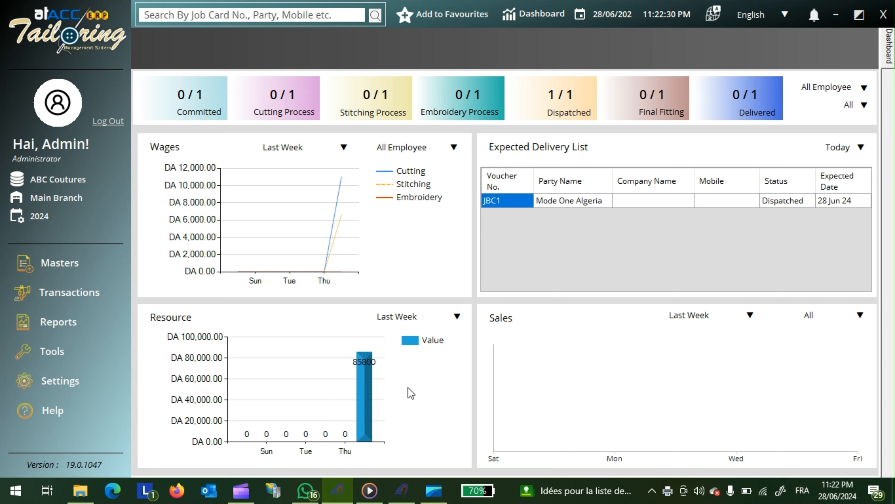
# Step: Switch to the main atACC ERP application and open the inventory Stock List report form
pyautogui.click(402, 490)
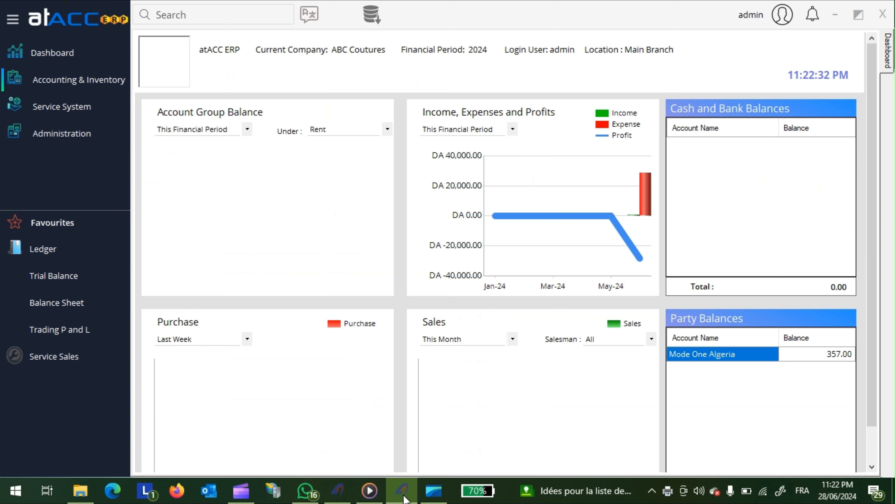
pyautogui.click(85, 82)
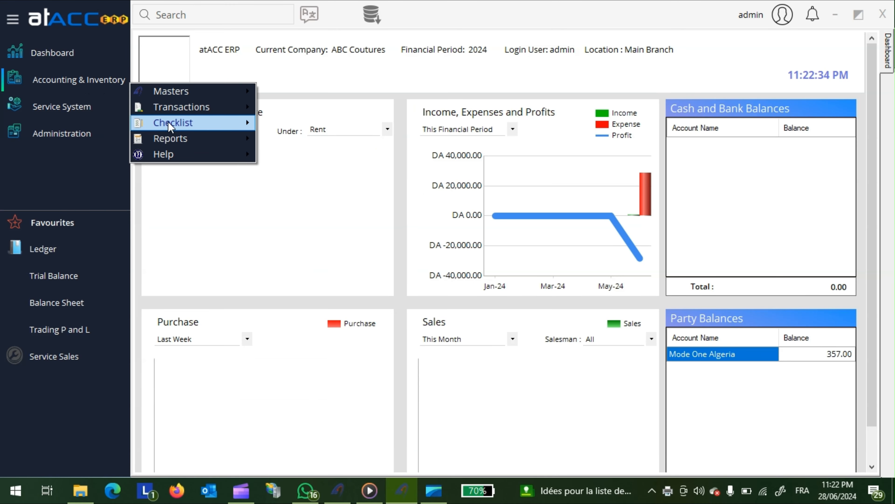
pyautogui.moveTo(172, 139)
pyautogui.moveTo(340, 94)
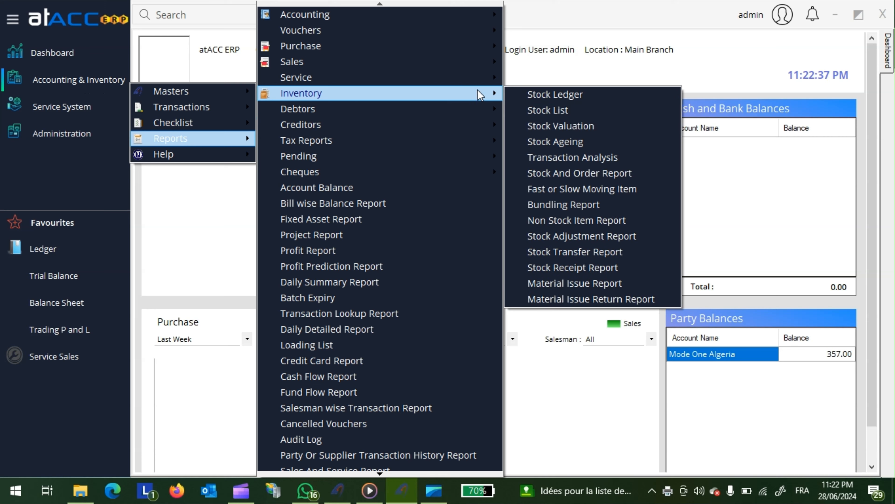
pyautogui.click(609, 110)
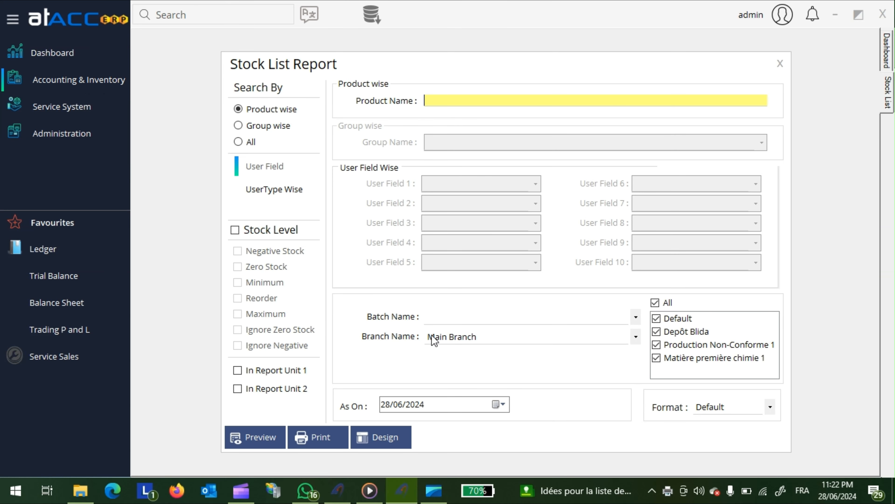
# Step: Preview the Stock List report for all products of the Main Branch as on 28/06/2024
pyautogui.click(266, 437)
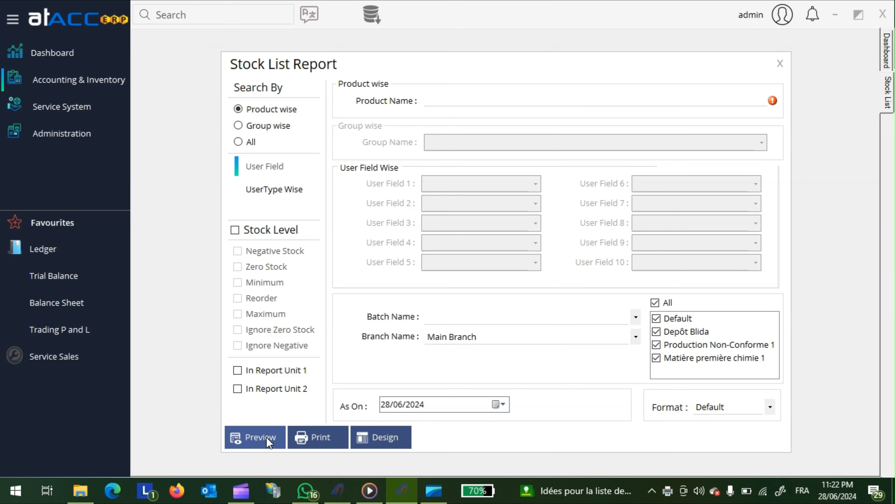
pyautogui.click(238, 142)
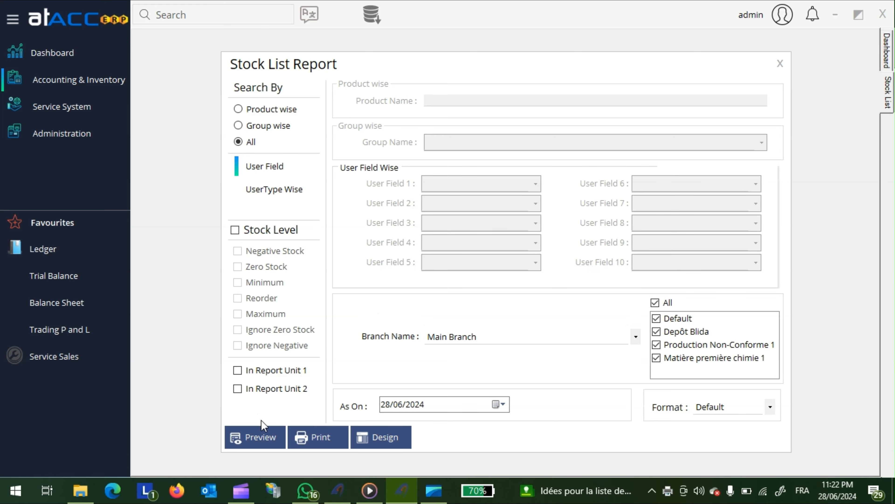
pyautogui.click(261, 435)
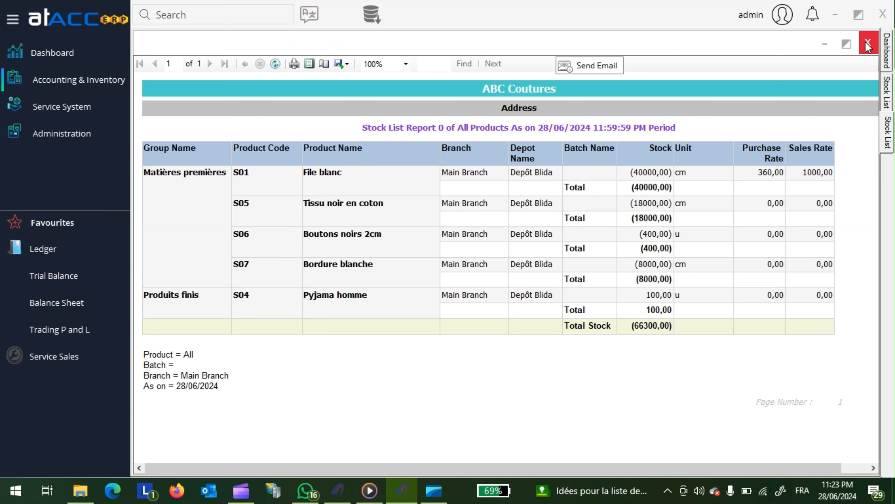
# Step: Switch to the atACC Tailoring application and open a new sales invoice
pyautogui.click(344, 490)
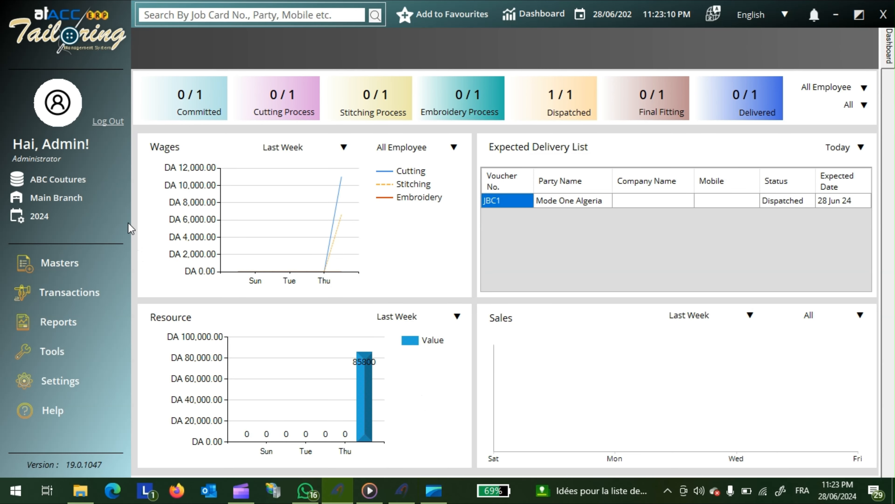
pyautogui.click(79, 293)
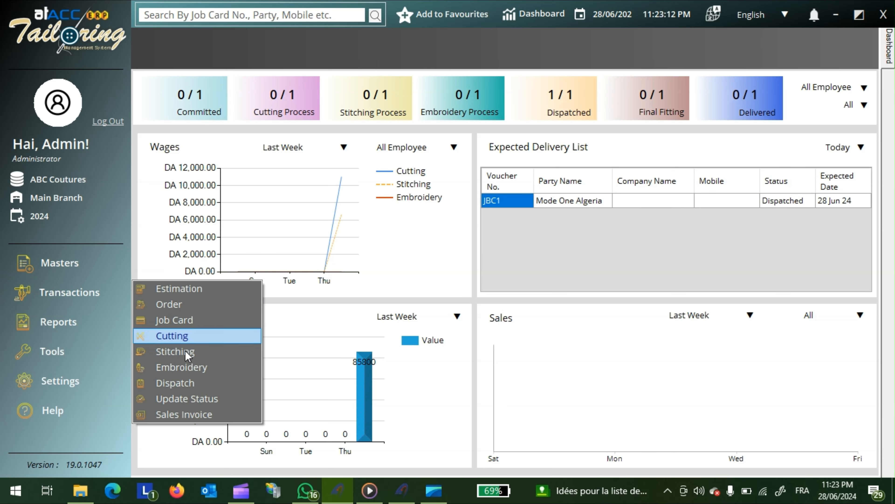
pyautogui.click(185, 415)
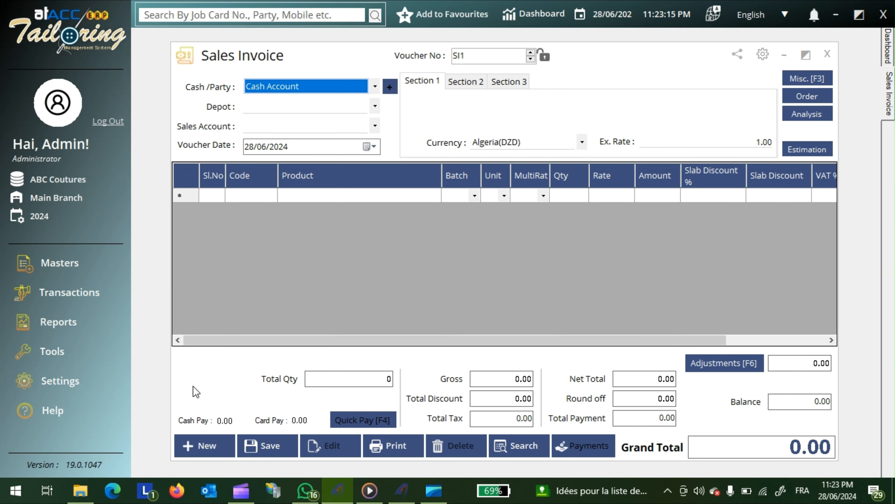
# Step: Set the invoice party to Mode One Algeria, the depot to Depôt Blida and the sales account to 7010000 Ventes de produits finis
pyautogui.click(375, 86)
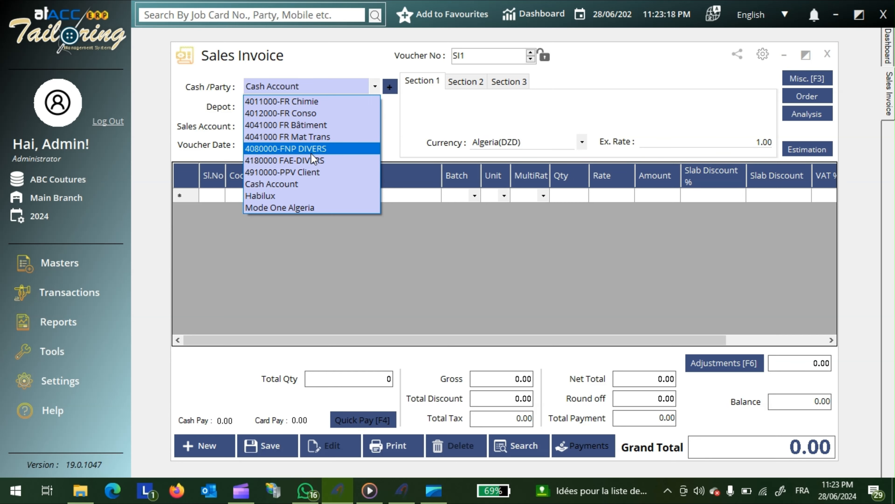
pyautogui.click(288, 207)
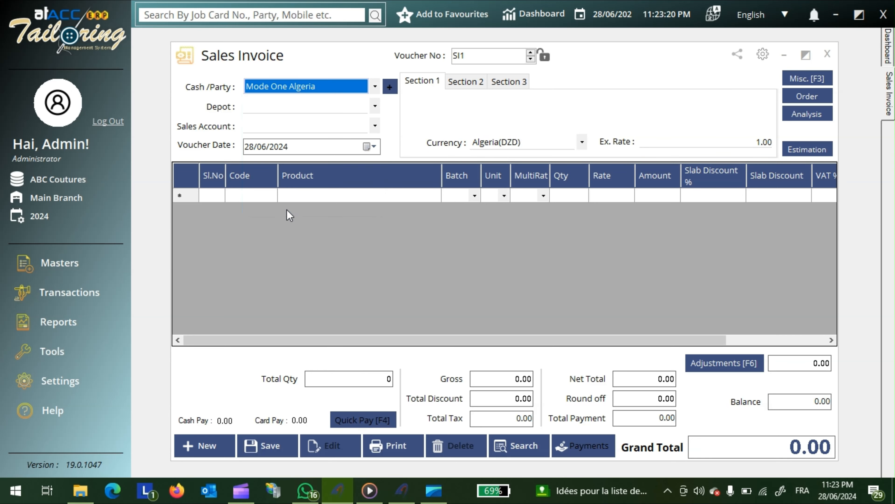
pyautogui.click(281, 110)
pyautogui.click(278, 132)
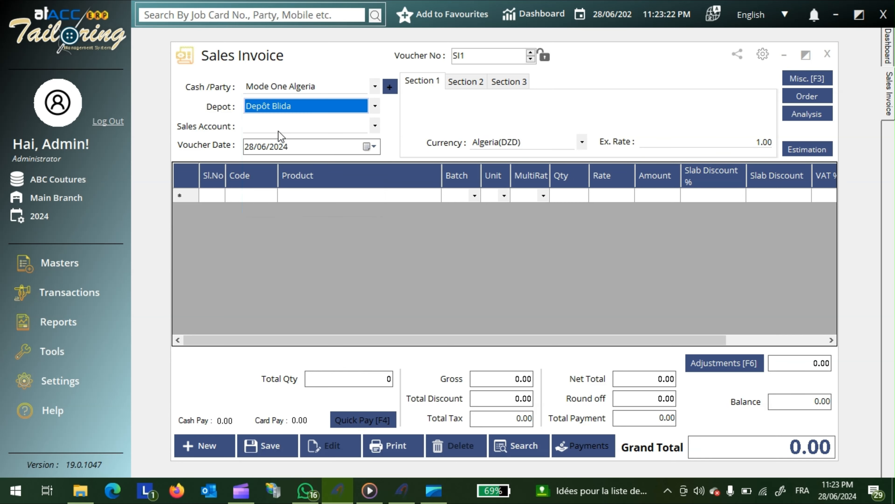
pyautogui.click(282, 127)
pyautogui.click(279, 139)
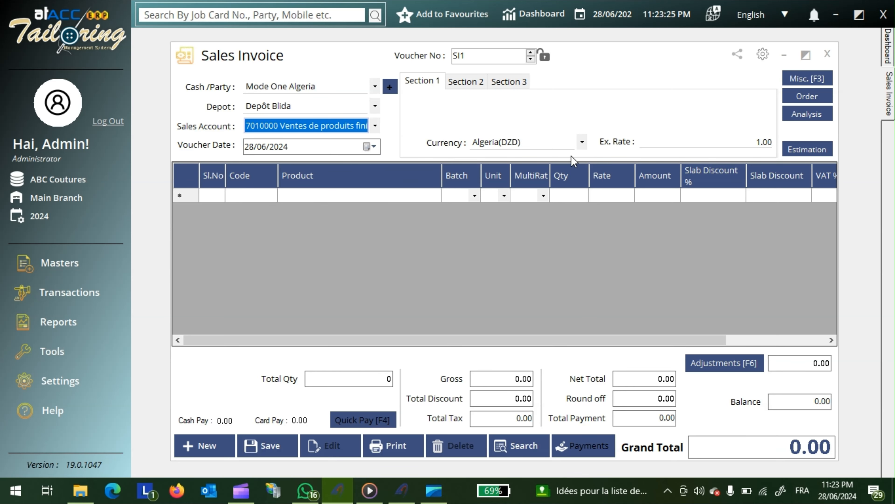
# Step: Add the product Pyjama homme to the invoice in unit u with Multi Rate 1 and set its quantity to 100
pyautogui.click(396, 192)
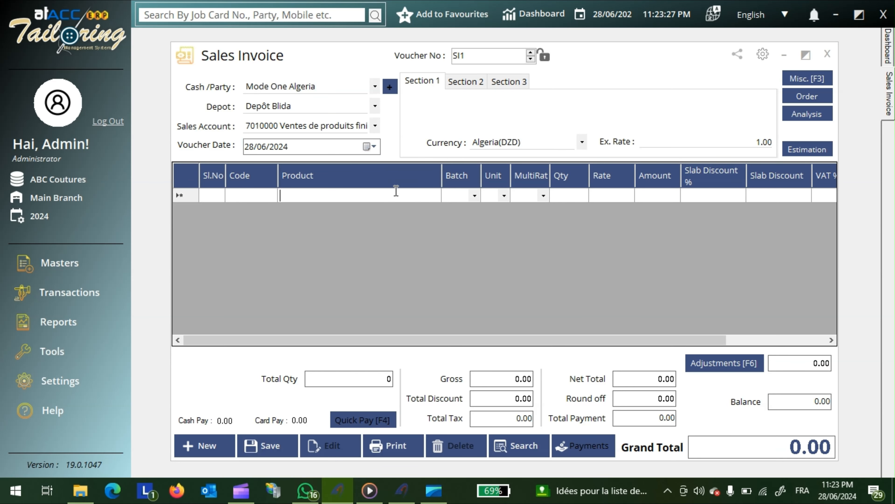
pyautogui.write('p')
pyautogui.doubleClick(361, 128)
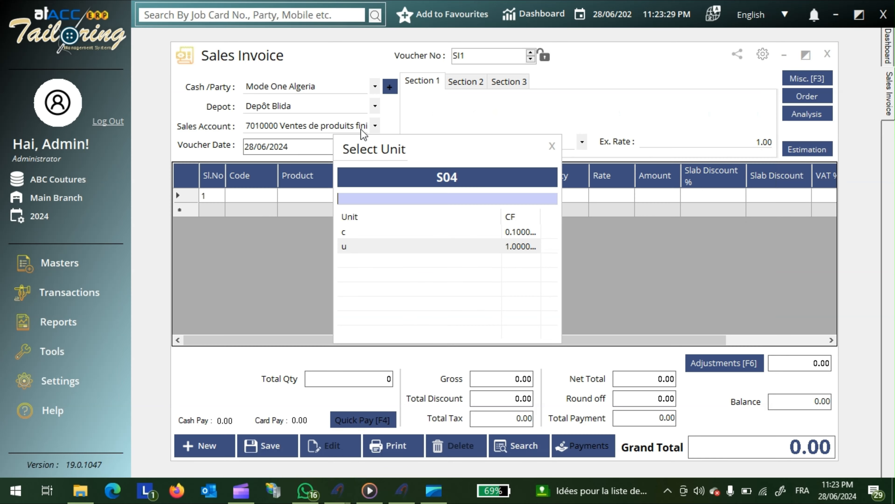
pyautogui.doubleClick(392, 247)
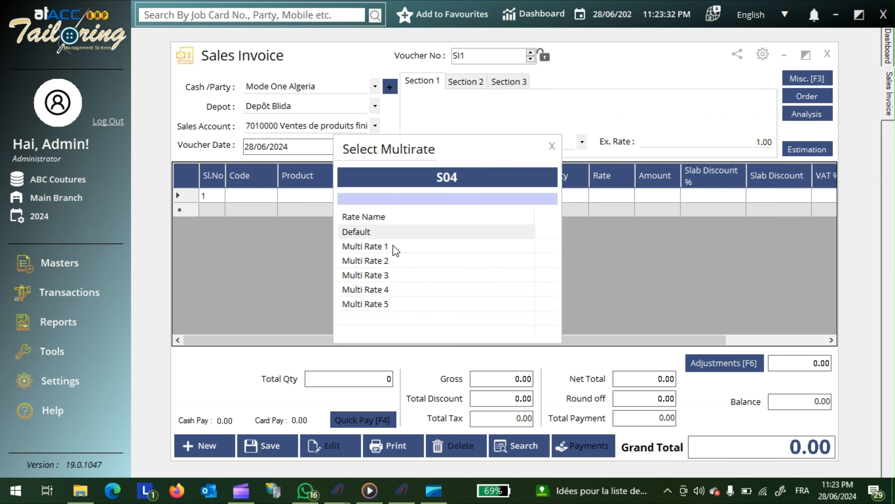
pyautogui.doubleClick(393, 245)
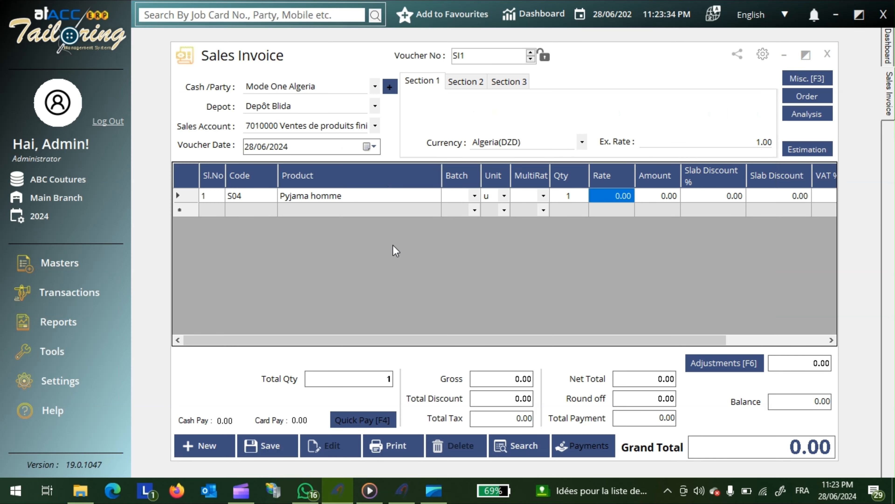
pyautogui.press('Left')
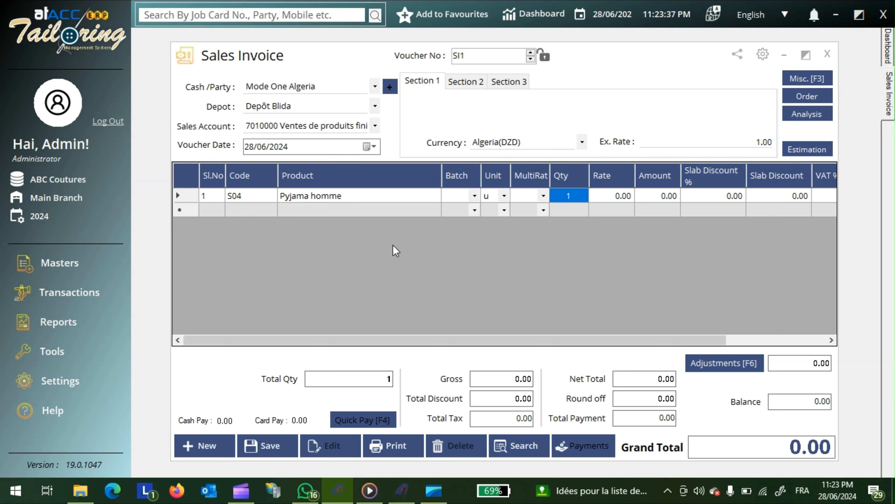
pyautogui.press('BackSpace')
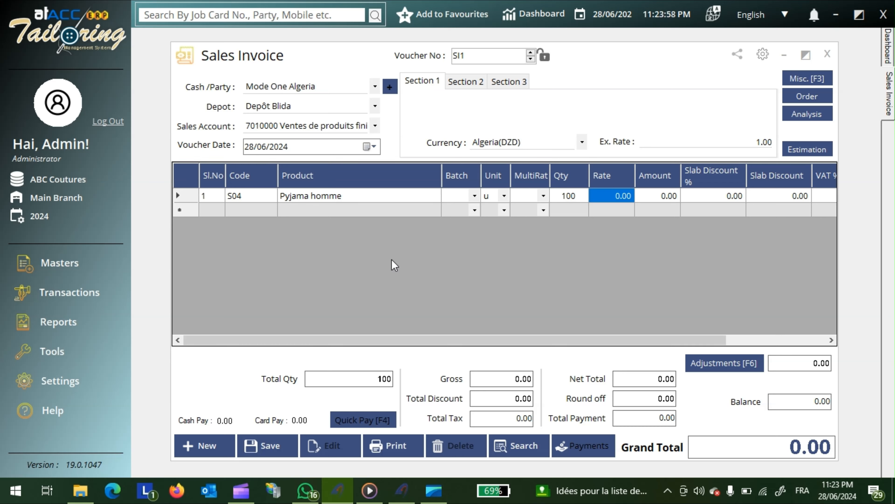
# Step: Open the saved dispatch voucher DISP1 and compare its quantity and cost totals with the sales invoice line
pyautogui.click(90, 295)
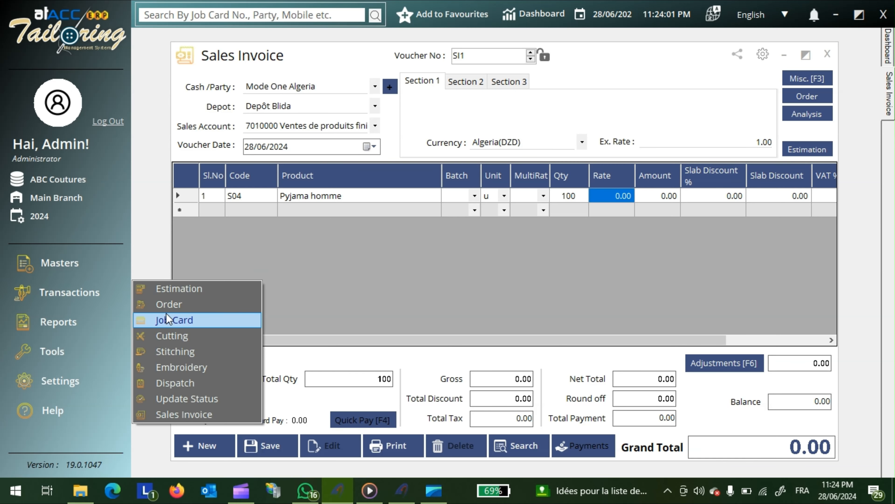
pyautogui.click(166, 385)
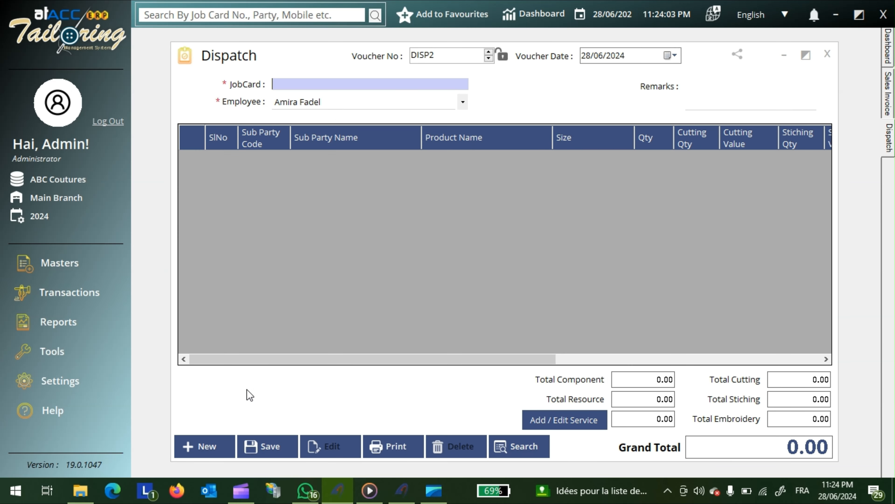
pyautogui.click(508, 445)
pyautogui.doubleClick(445, 161)
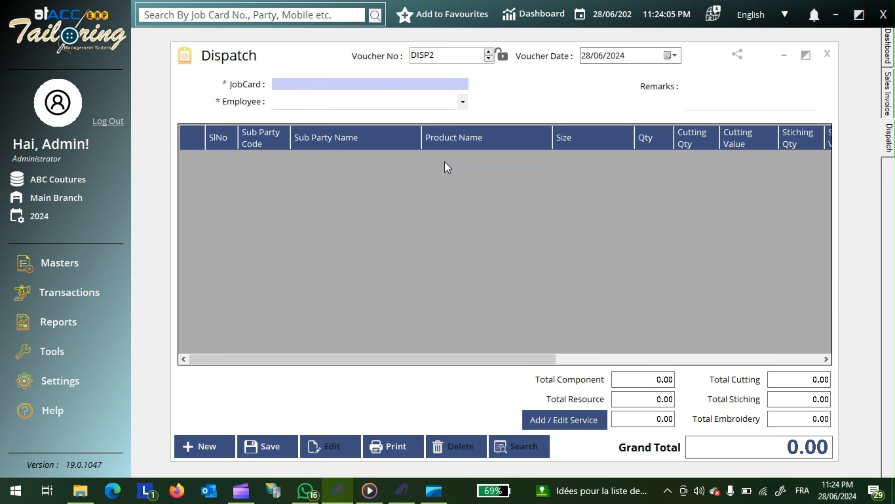
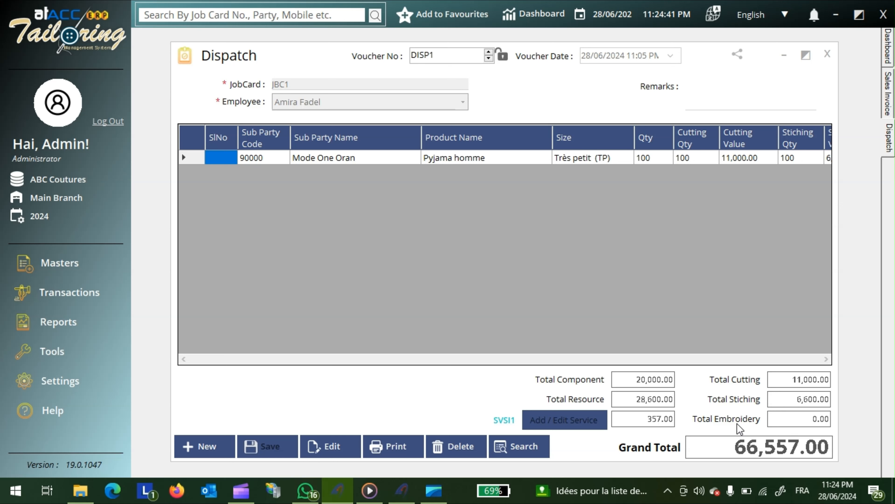
pyautogui.click(890, 91)
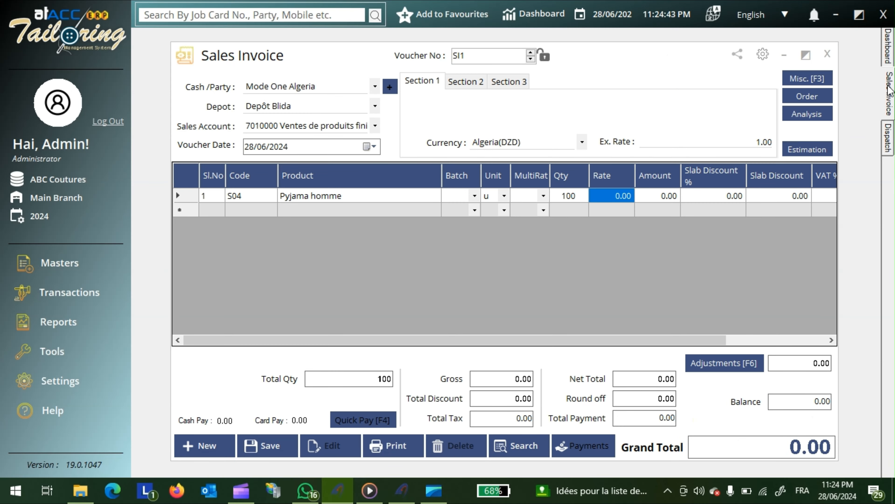
pyautogui.click(889, 141)
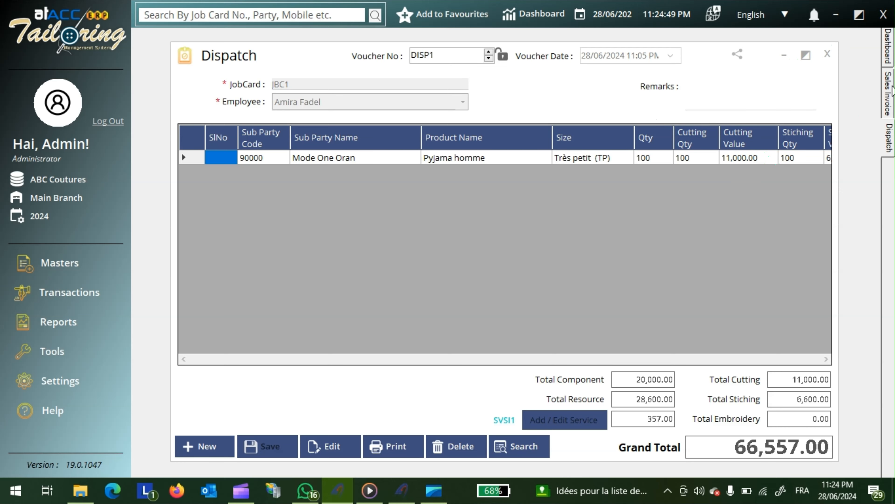
pyautogui.click(891, 93)
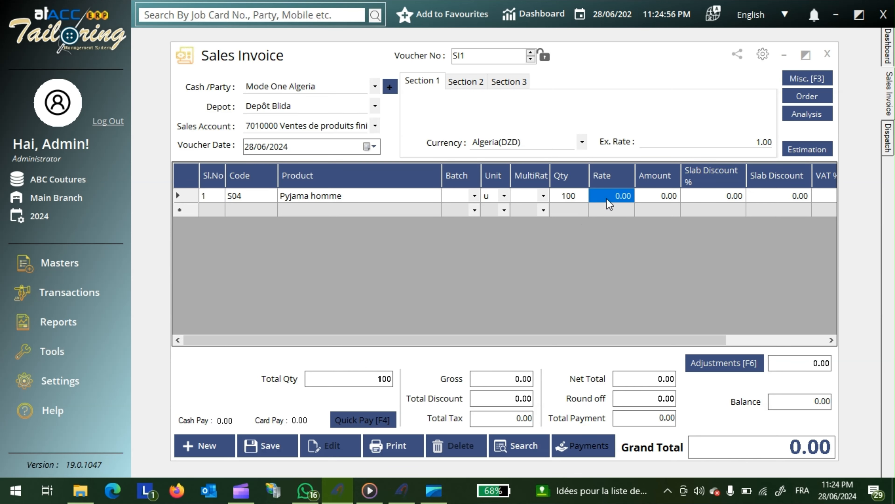
pyautogui.click(889, 141)
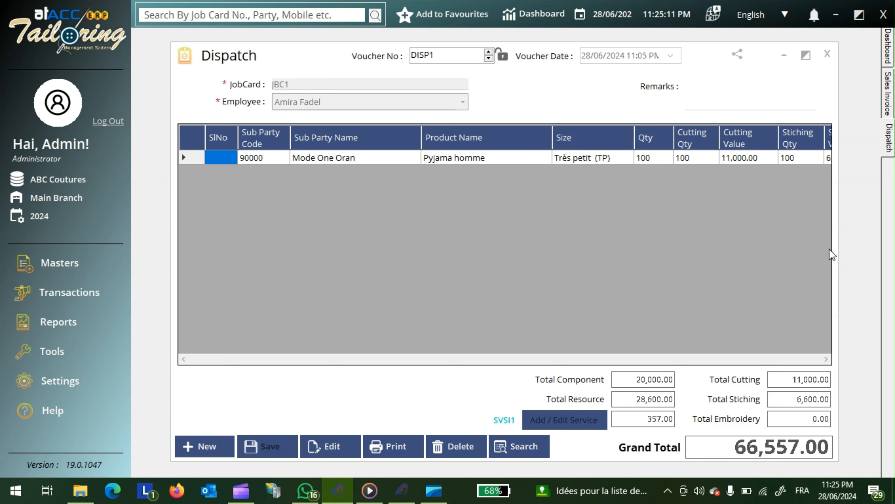
# Step: Set the Pyjama homme rate to 1000 on the sales invoice and look at the Sales Adjustments form
pyautogui.click(890, 88)
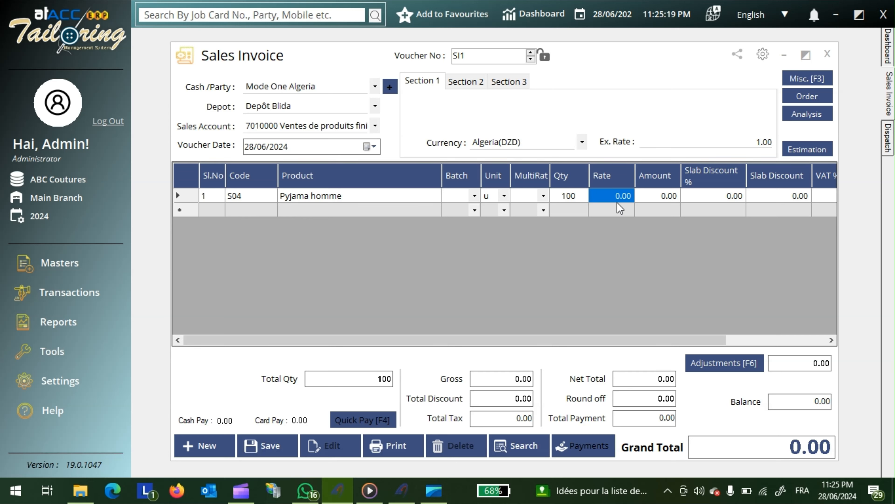
pyautogui.click(610, 195)
pyautogui.write('1000')
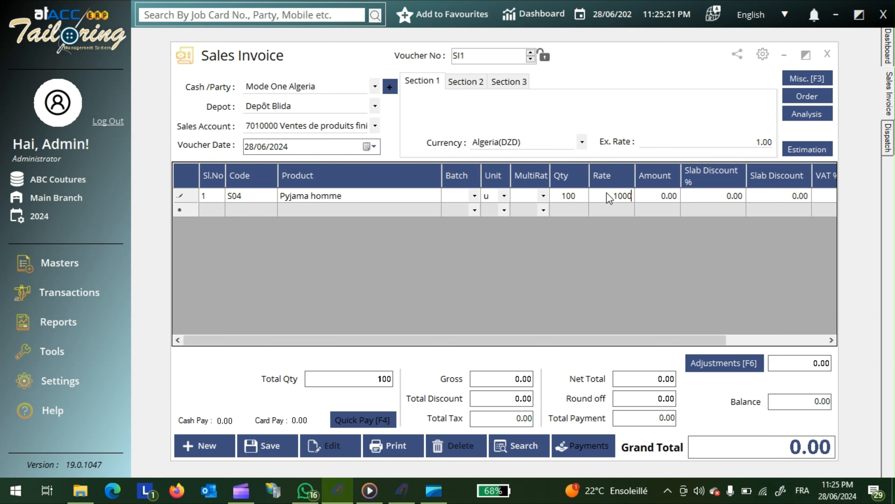
pyautogui.press('Tab')
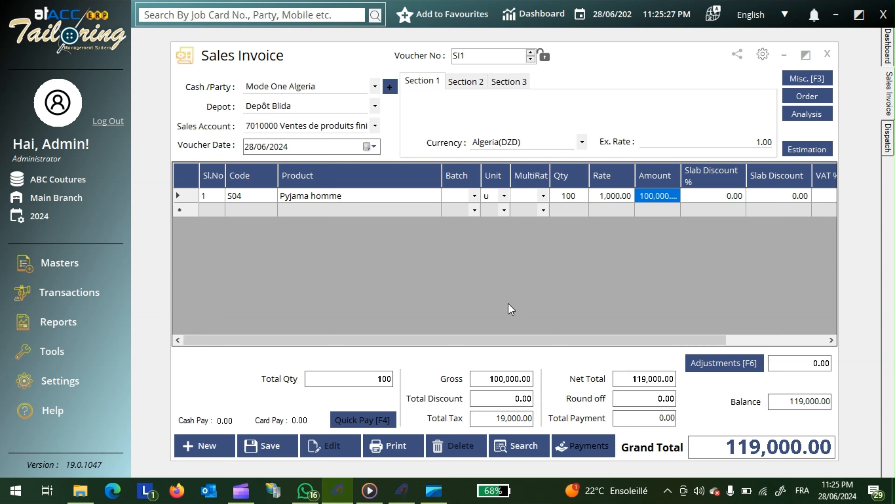
pyautogui.click(732, 366)
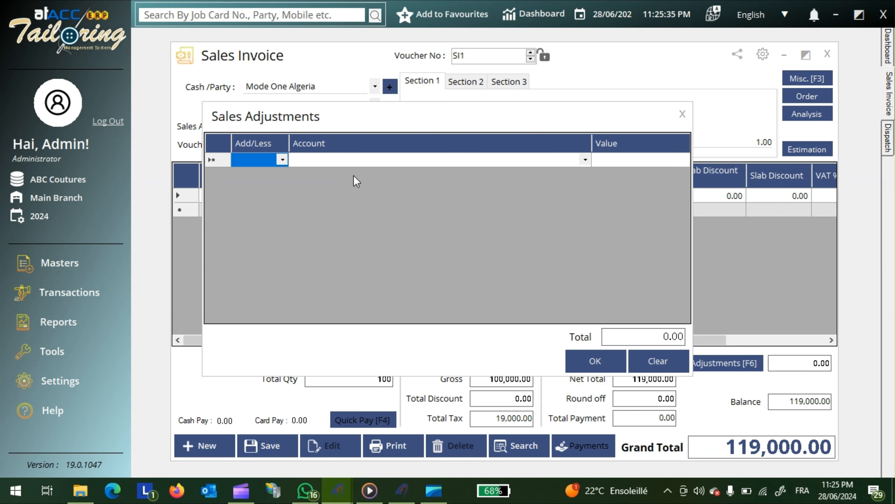
pyautogui.click(683, 113)
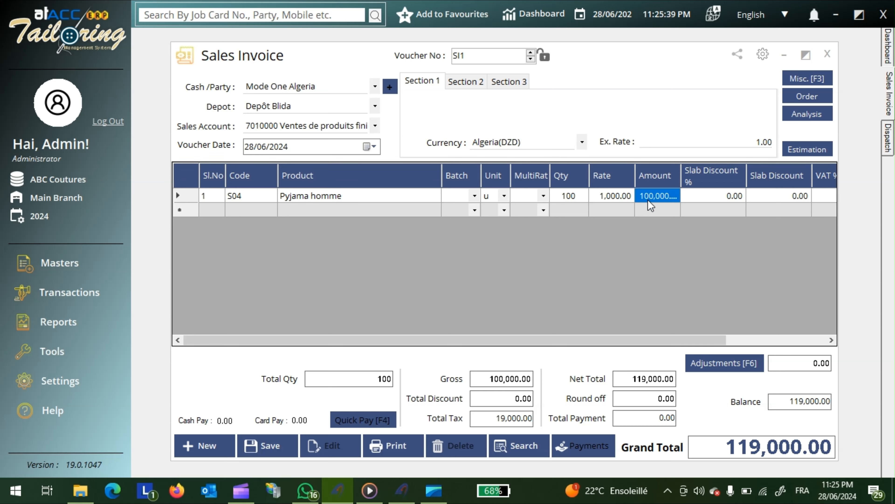
# Step: Record full cash payment of 119,000.00 through Quick Pay and save the sales invoice
pyautogui.click(361, 424)
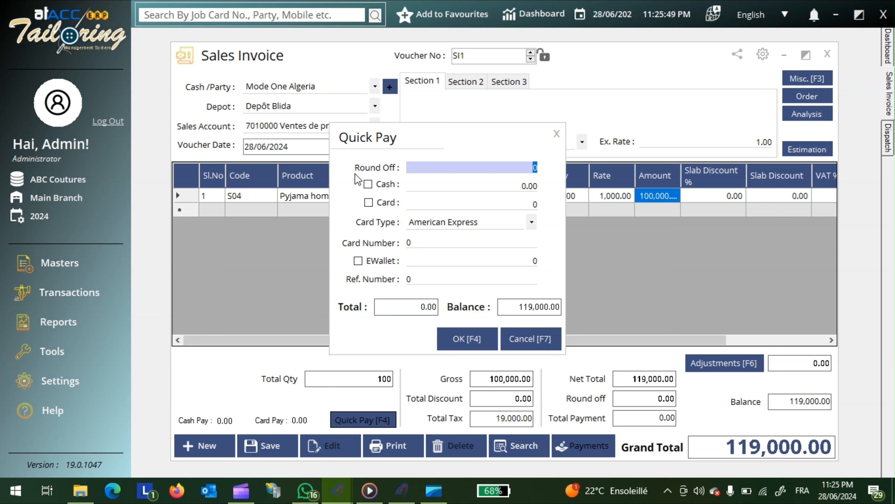
pyautogui.click(368, 184)
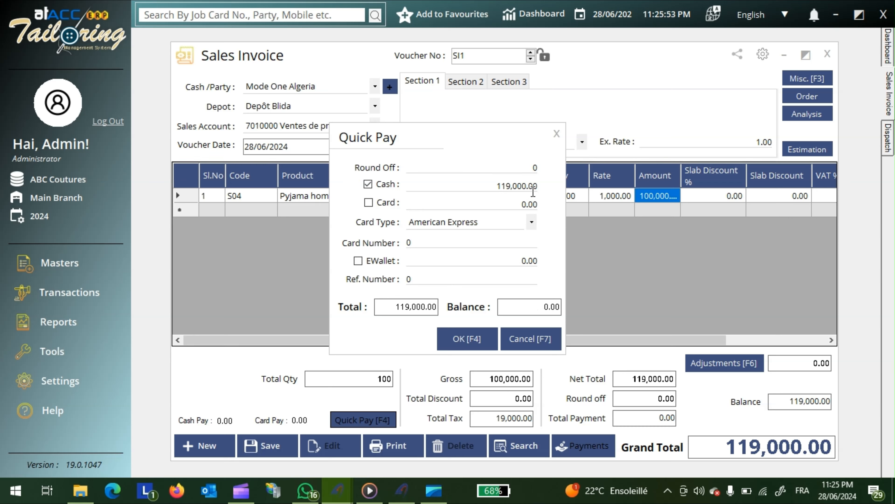
pyautogui.click(459, 334)
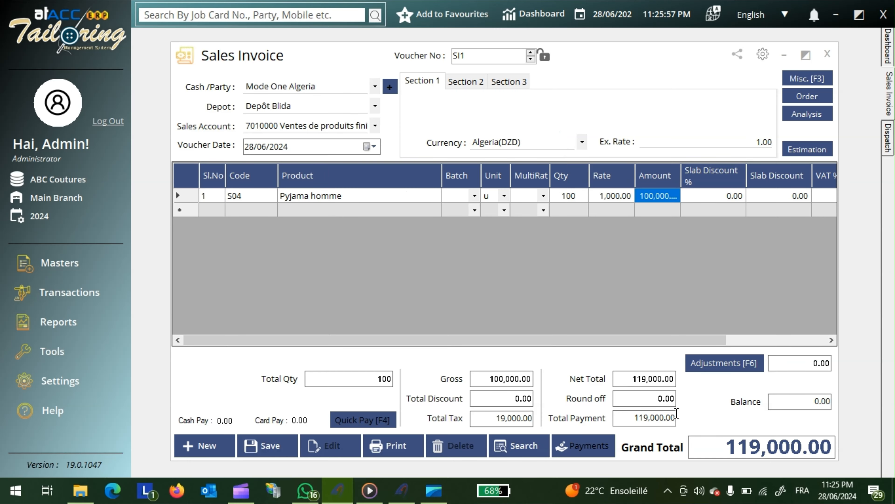
pyautogui.click(277, 448)
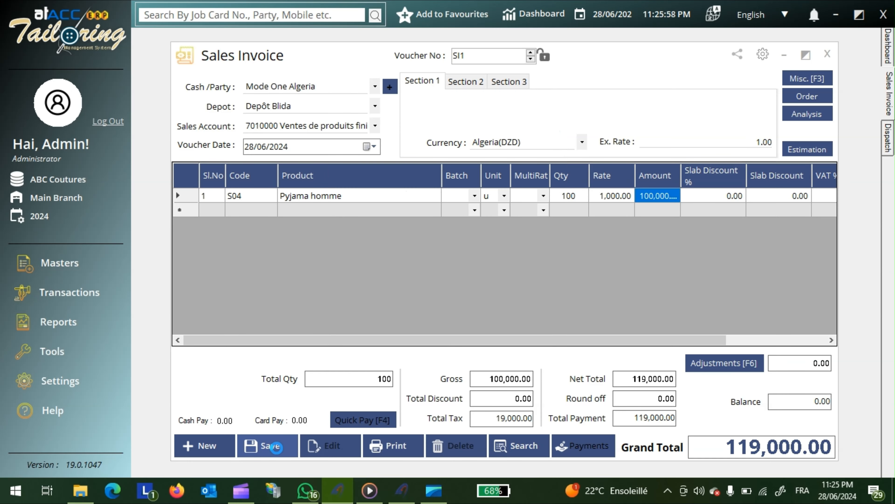
pyautogui.click(493, 291)
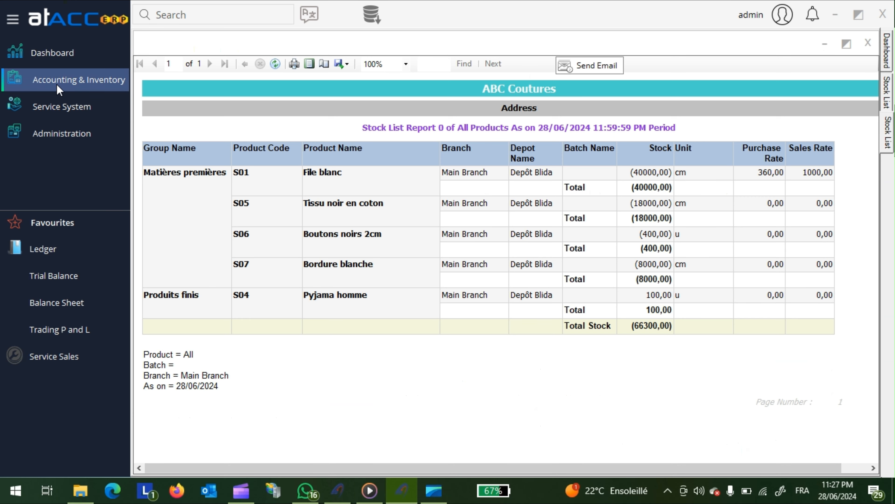
# Step: Open the saved sales invoice SI1 from the sales invoice search and print it
pyautogui.click(58, 86)
pyautogui.moveTo(176, 141)
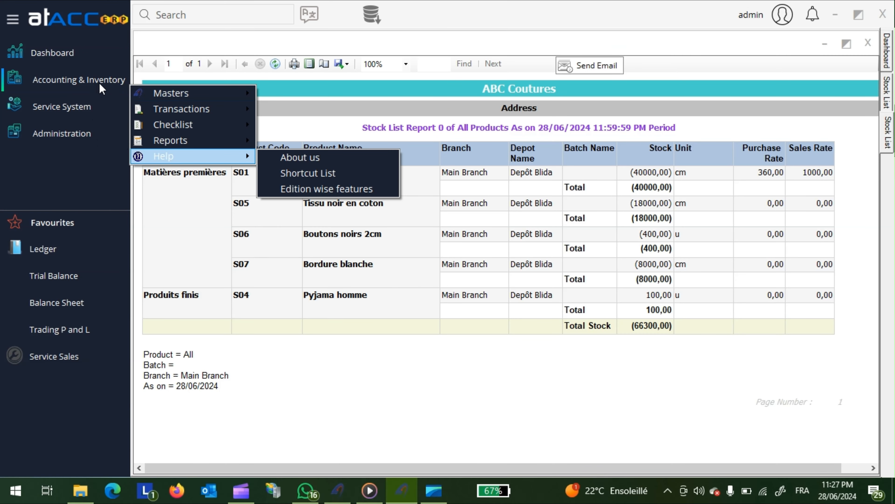
pyautogui.moveTo(211, 106)
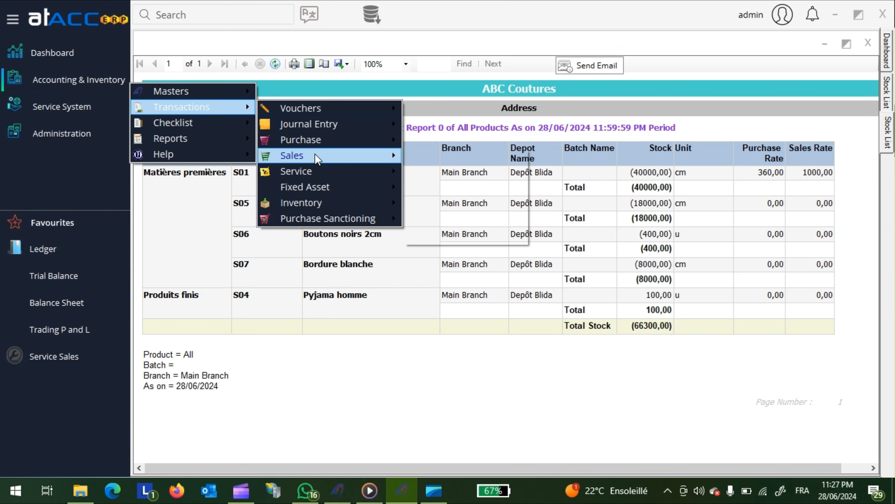
pyautogui.moveTo(317, 158)
pyautogui.click(482, 156)
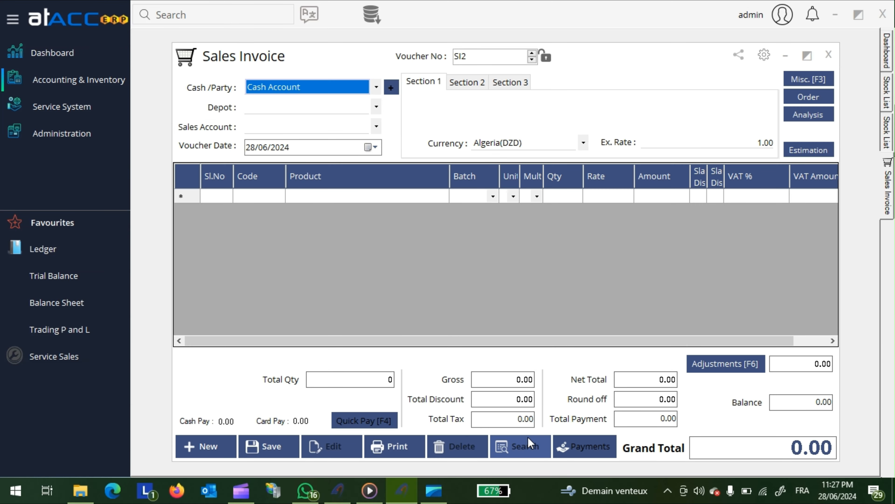
pyautogui.click(521, 446)
pyautogui.doubleClick(505, 163)
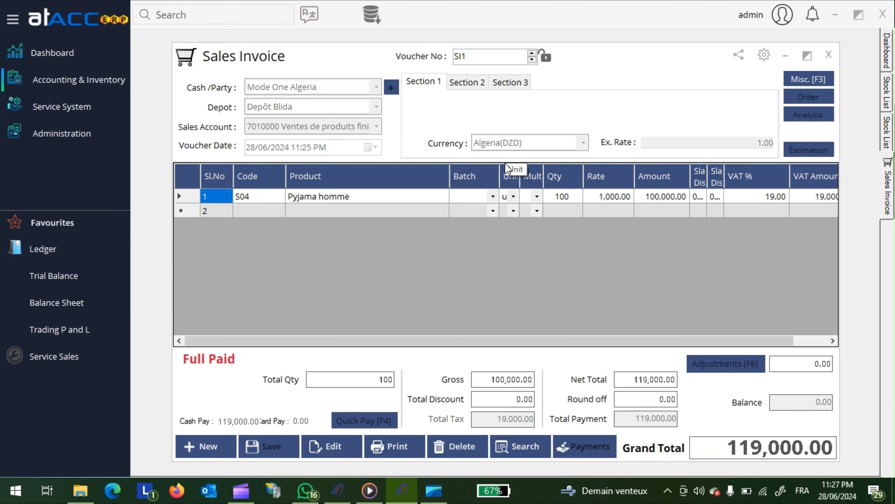
pyautogui.click(396, 447)
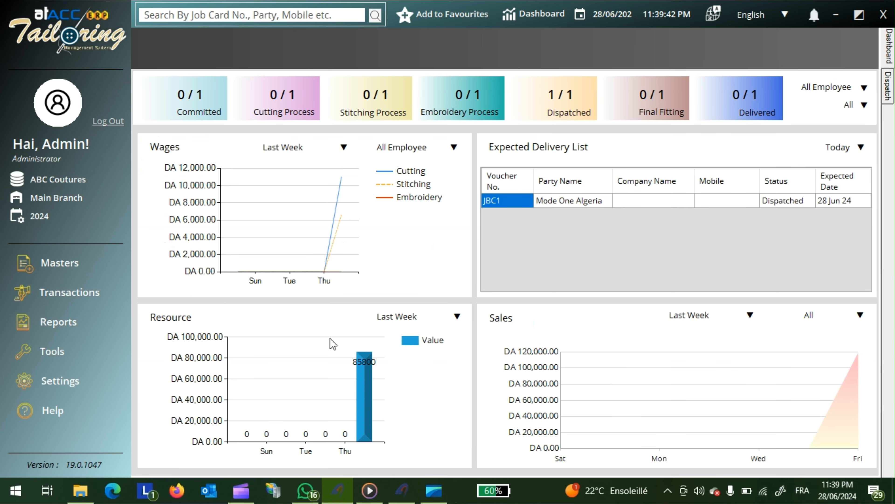
# Step: In the tailoring system, preview the summarised Job Card Entry Report for the financial year 01/01/2024 to 31/12/2024
pyautogui.click(78, 329)
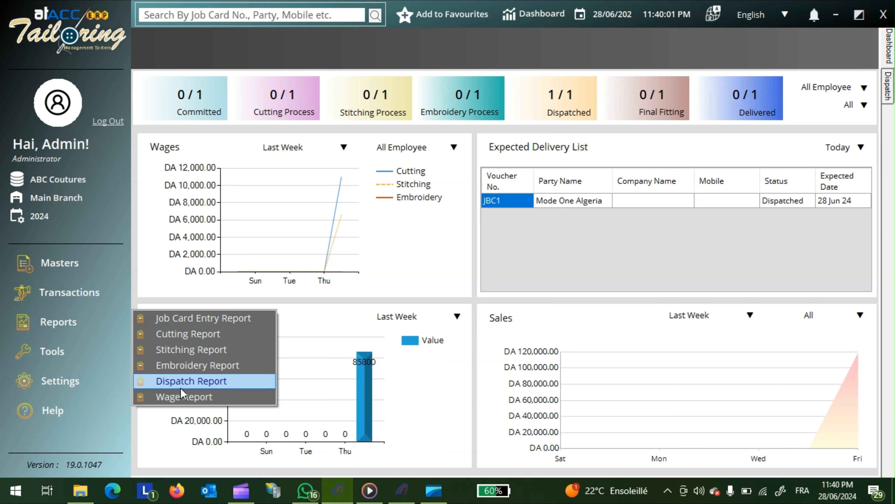
pyautogui.click(191, 324)
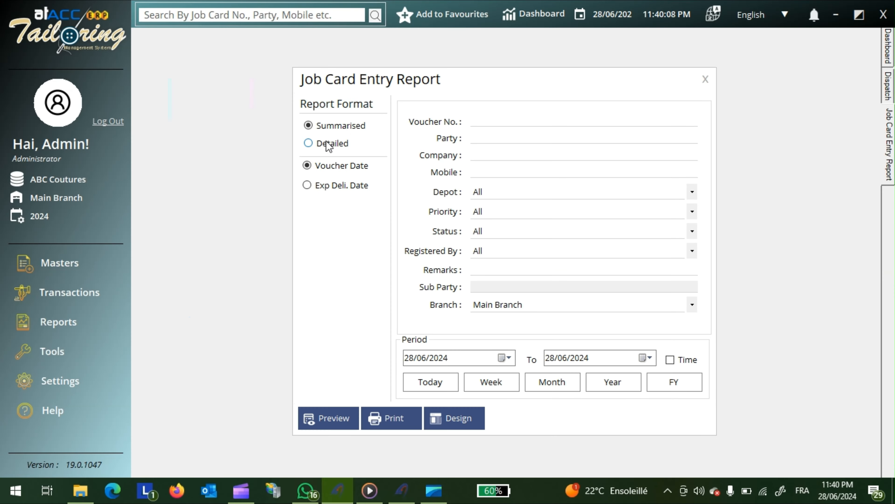
pyautogui.click(669, 386)
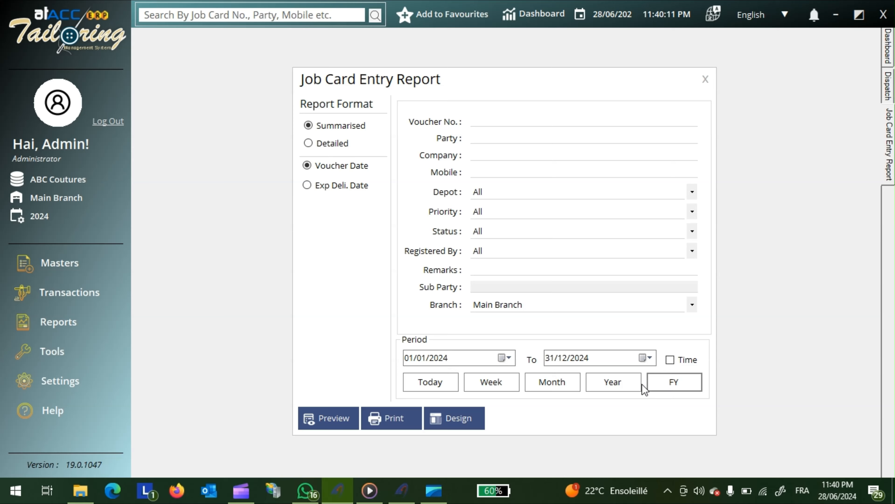
pyautogui.click(321, 418)
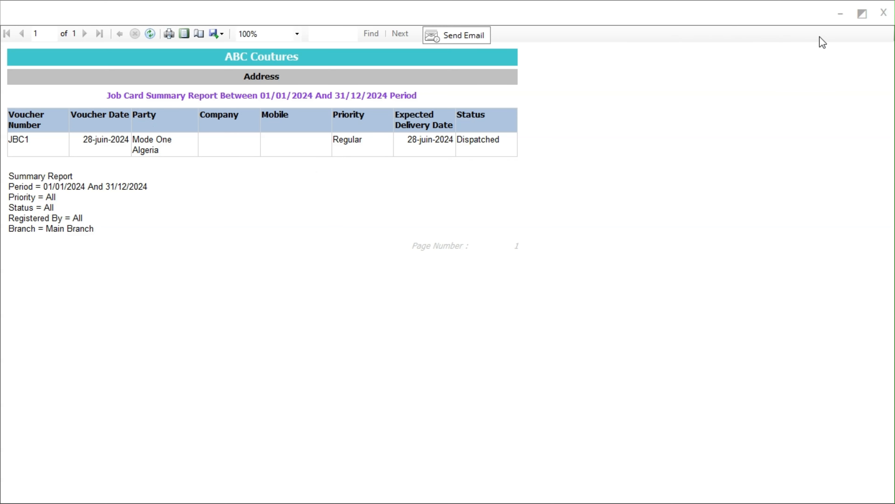
pyautogui.click(884, 16)
# Step: Preview the Job Card Entry Report in detailed format, examine its measurements, materials and resources, and close the report
pyautogui.click(347, 145)
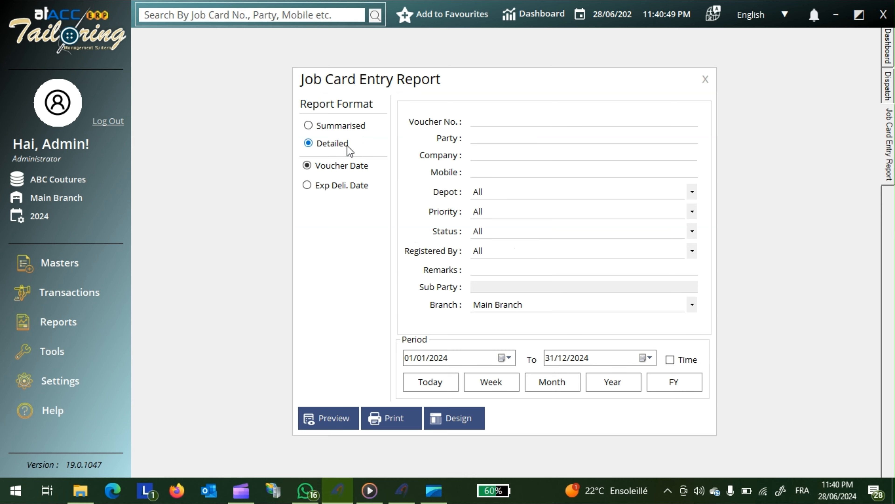
pyautogui.click(340, 420)
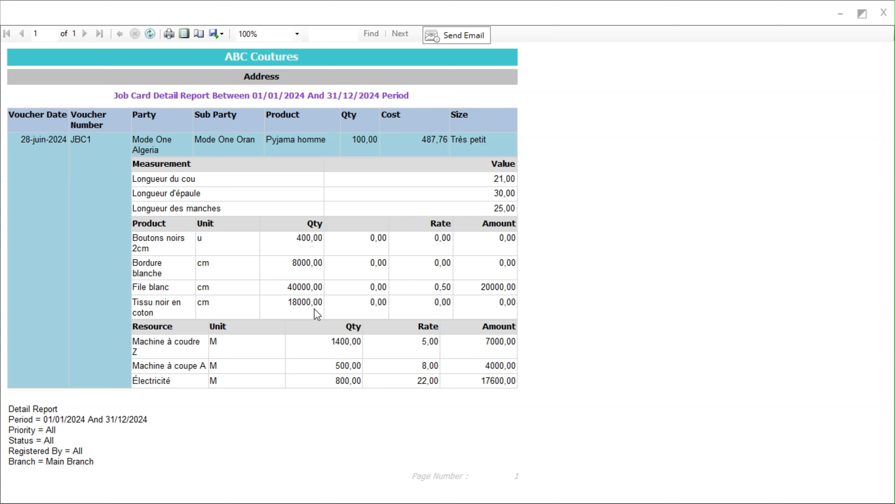
pyautogui.click(883, 12)
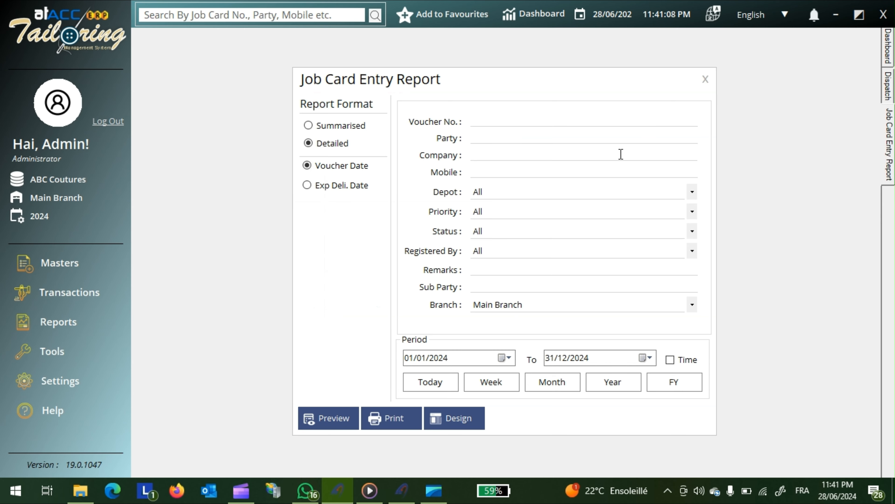
pyautogui.click(705, 79)
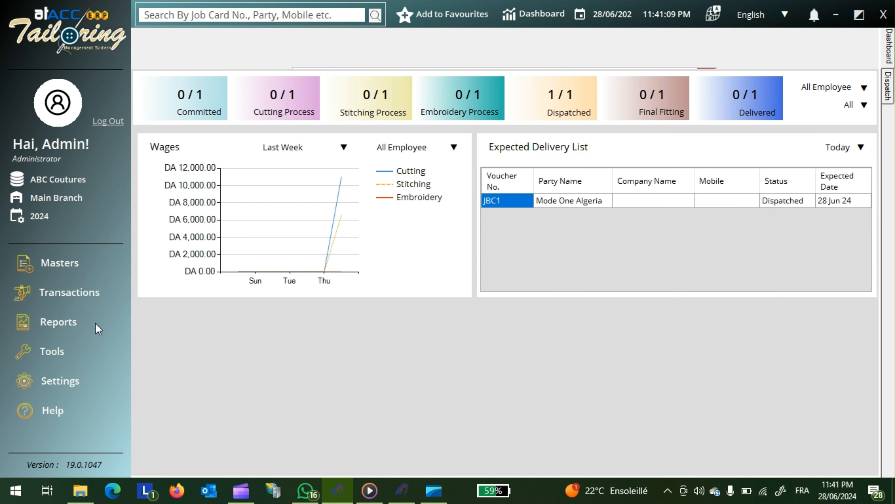
# Step: Preview the Cutting Report for the financial year 01/01/2024 to 31/12/2024 in summarised and then detailed format
pyautogui.click(90, 327)
pyautogui.click(170, 334)
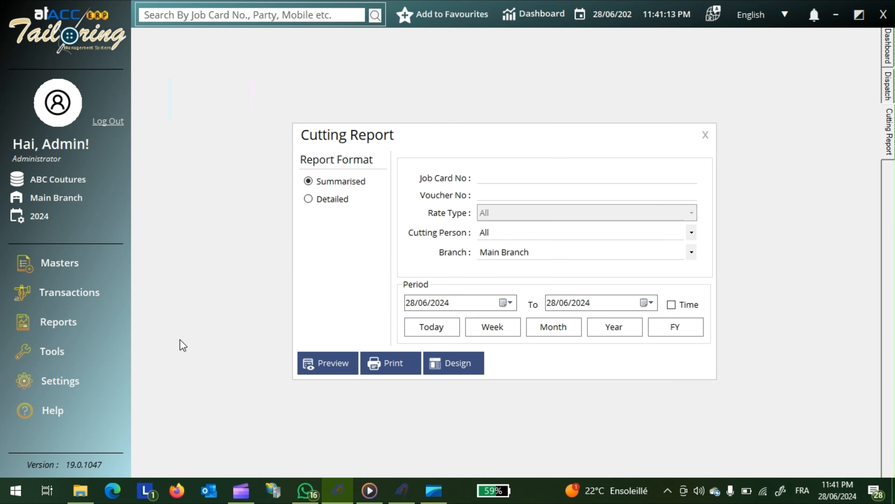
pyautogui.click(678, 335)
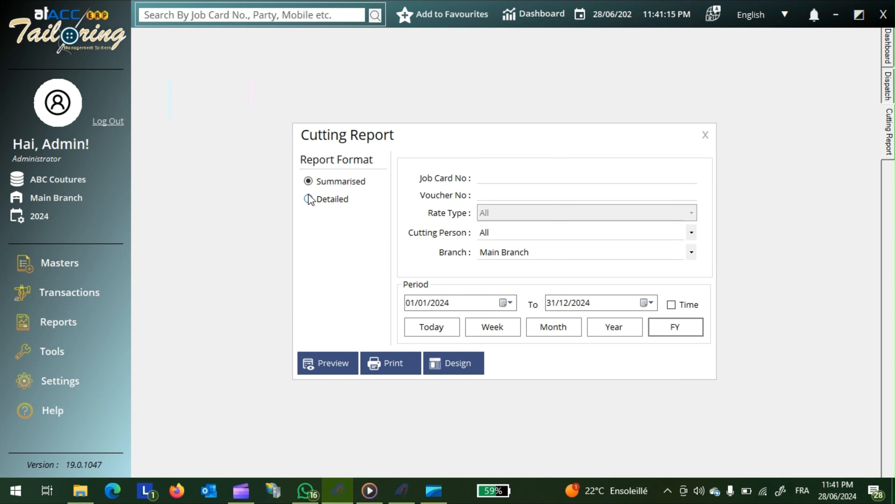
pyautogui.click(332, 363)
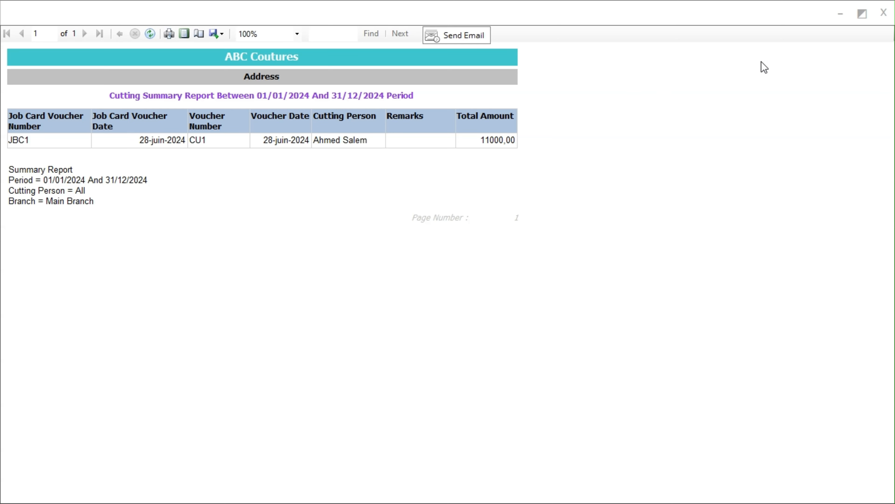
pyautogui.click(885, 15)
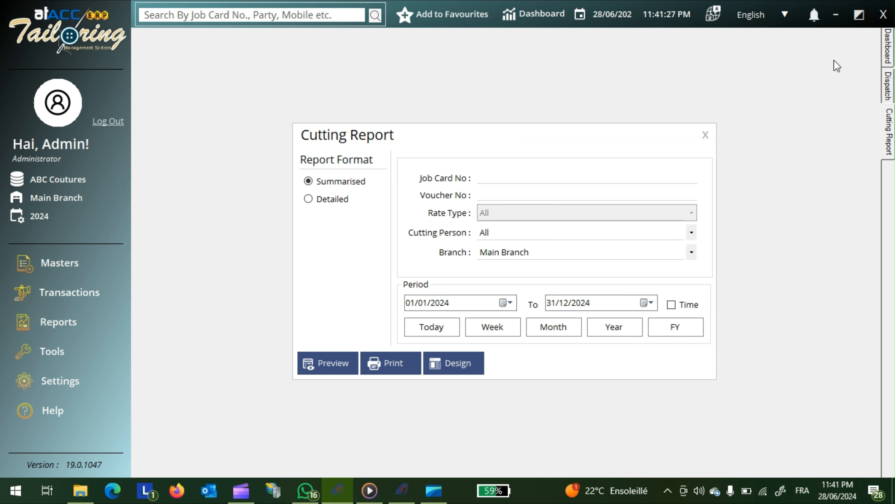
pyautogui.click(309, 199)
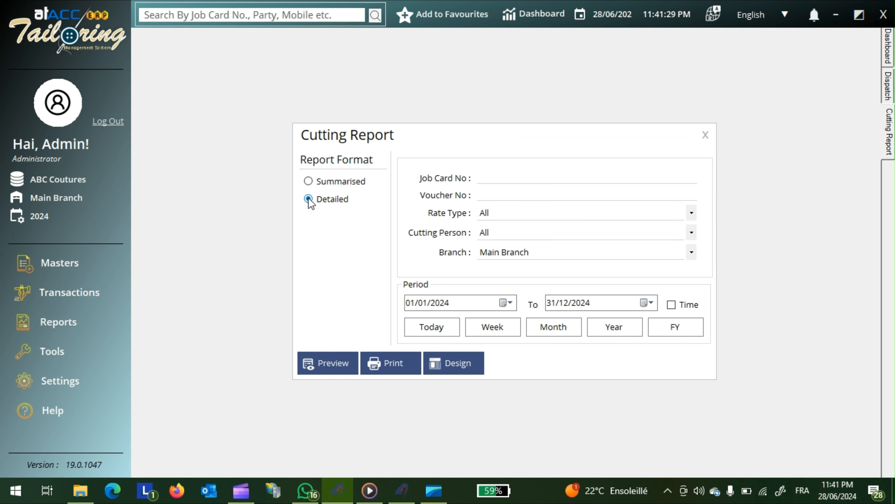
pyautogui.click(340, 369)
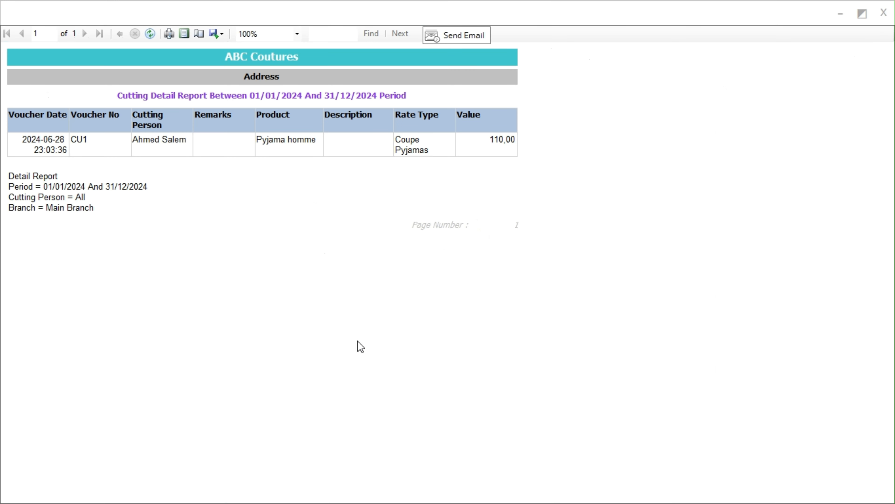